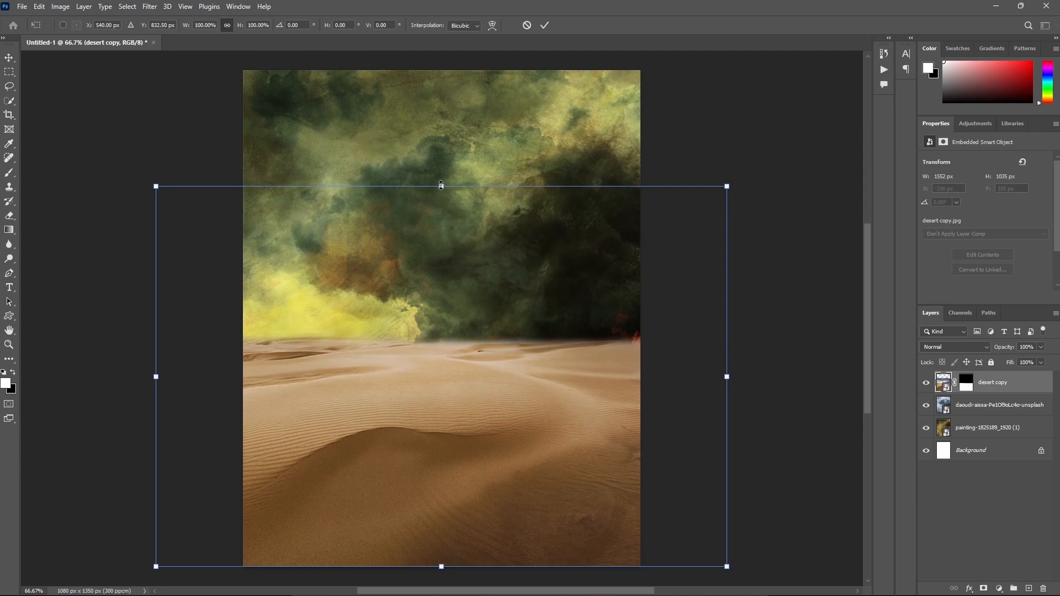
Enlarge the desert layer proportionally to about 111%, raising its horizon while keeping its lower edge in place.
drag(441, 186, 442, 144)
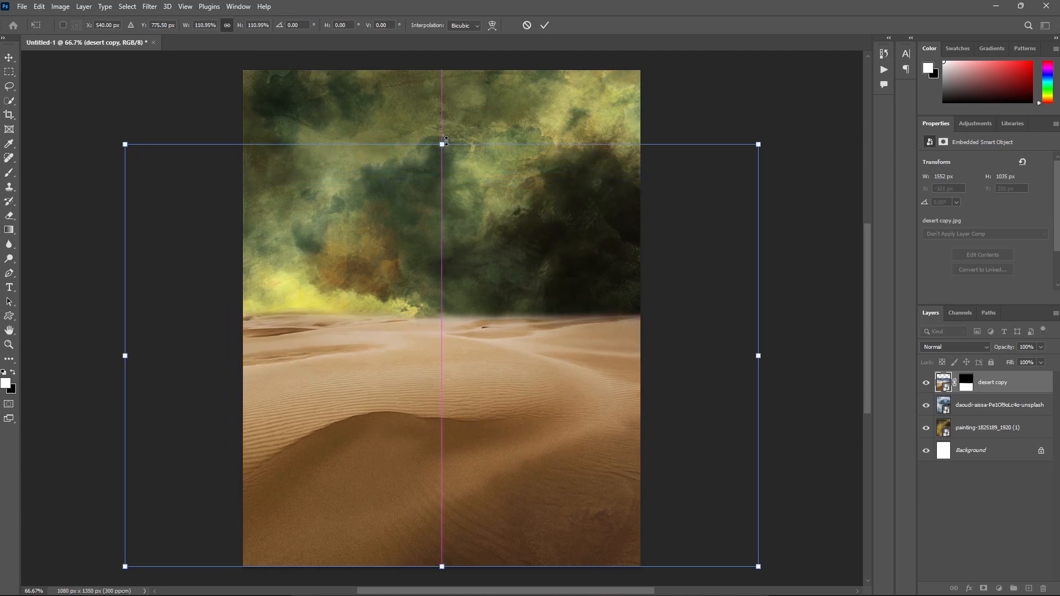
click(544, 26)
key(b)
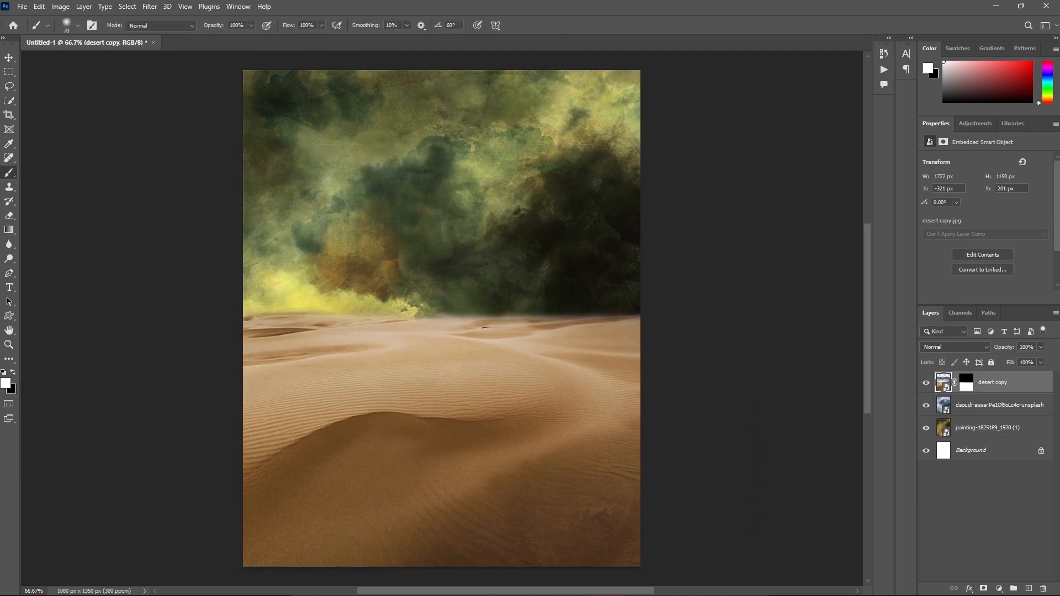
Place the old windmill image above the desert and mask out the Phoenix Rising logo beside its sails.
drag(1059, 312, 512, 127)
key(Return)
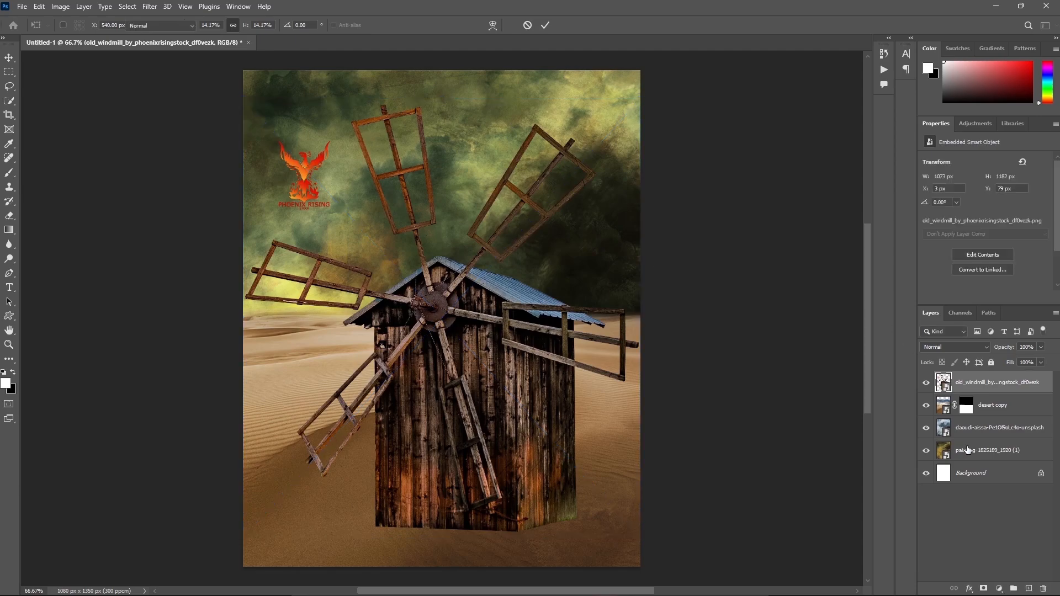
click(985, 589)
key(x)
mouse_move(277, 168)
mouse_down()
mouse_move(309, 208)
mouse_move(300, 172)
mouse_move(325, 136)
mouse_move(327, 192)
mouse_move(277, 200)
mouse_up()
click(944, 382)
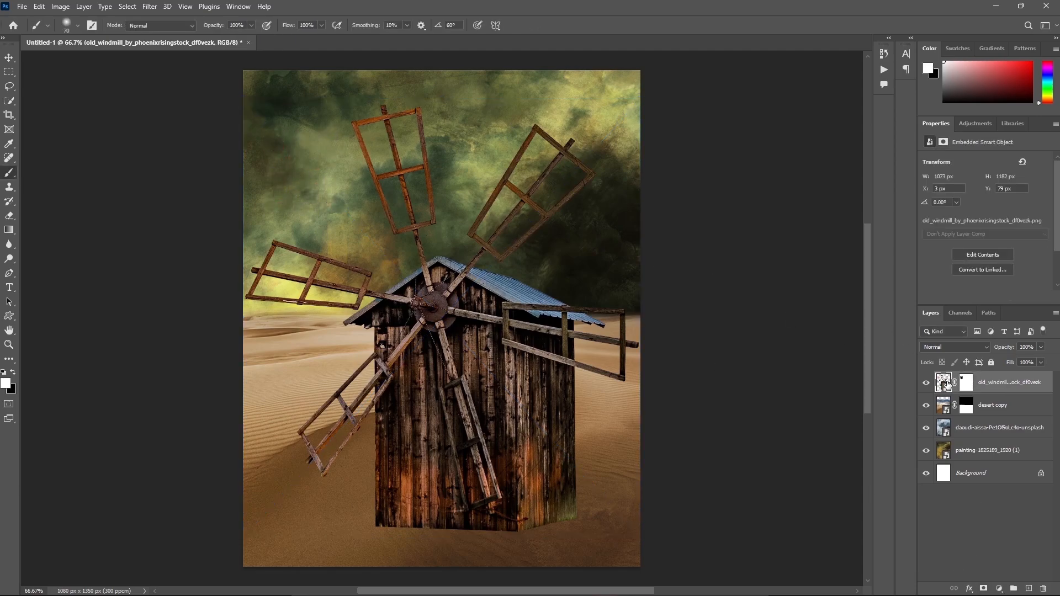
key(x)
Shrink the windmill to about 423 by 458 px and stand it on the horizon, partly beyond the canvas's right edge.
key(ctrl+t)
drag(441, 104, 441, 317)
drag(473, 445, 612, 270)
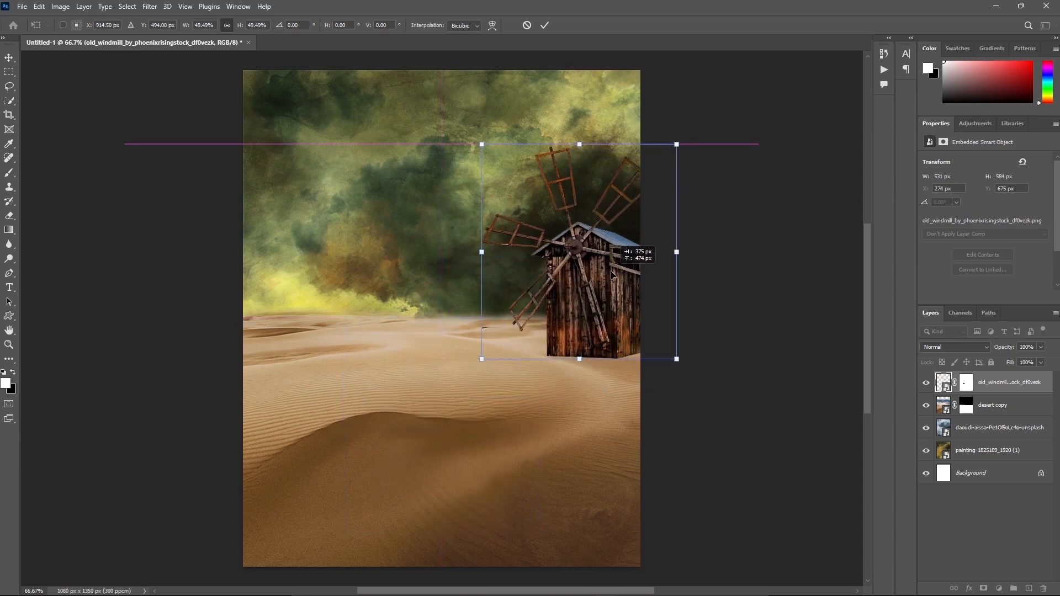
drag(580, 144, 580, 162)
drag(584, 278, 607, 271)
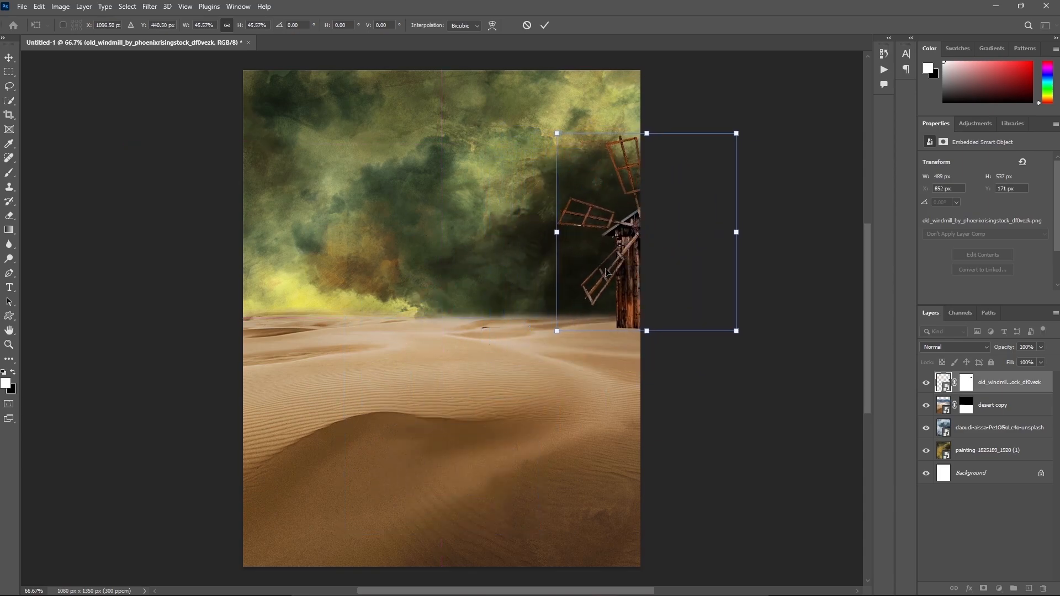
drag(650, 128, 650, 156)
click(545, 25)
key(b)
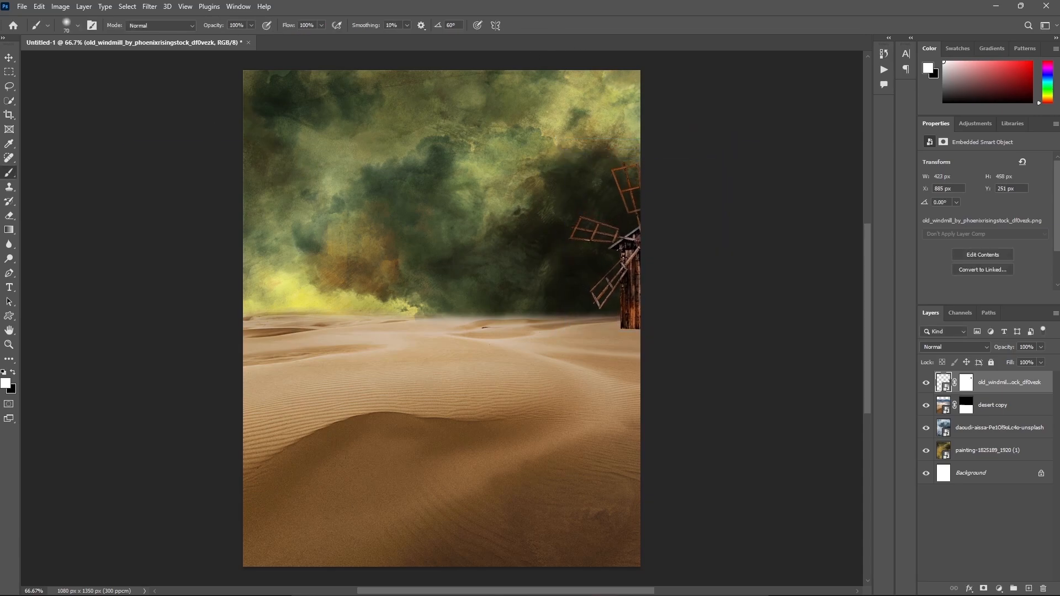
Place the old west saloon image, scale it to about 5.5%, and position it behind the foreground sand, cropped by the canvas's left edge.
drag(385, 241, 381, 234)
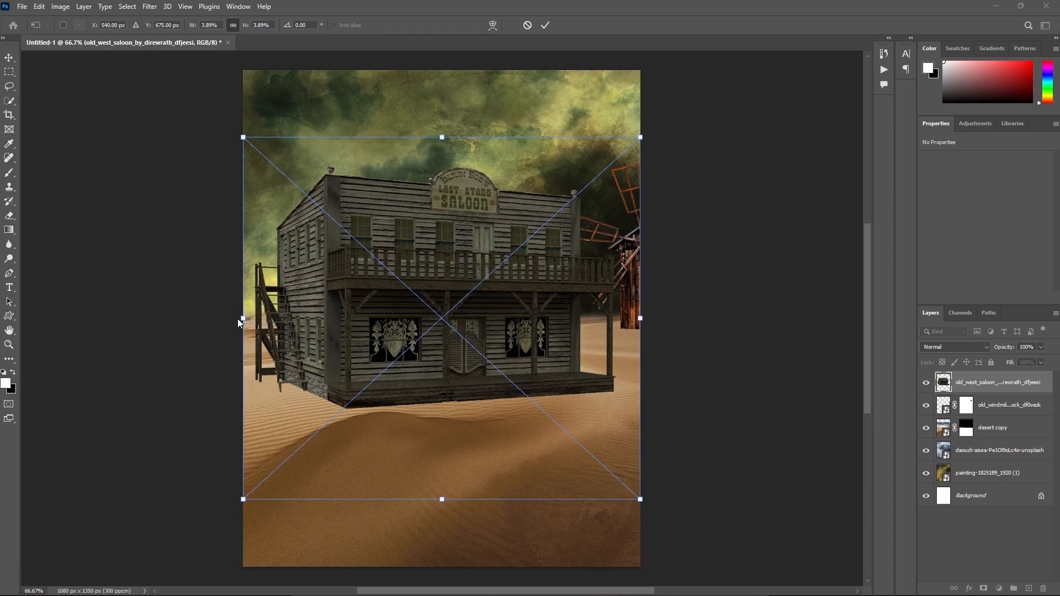
drag(239, 319, 101, 303)
drag(459, 283, 521, 334)
drag(166, 369, 104, 368)
drag(444, 365, 413, 281)
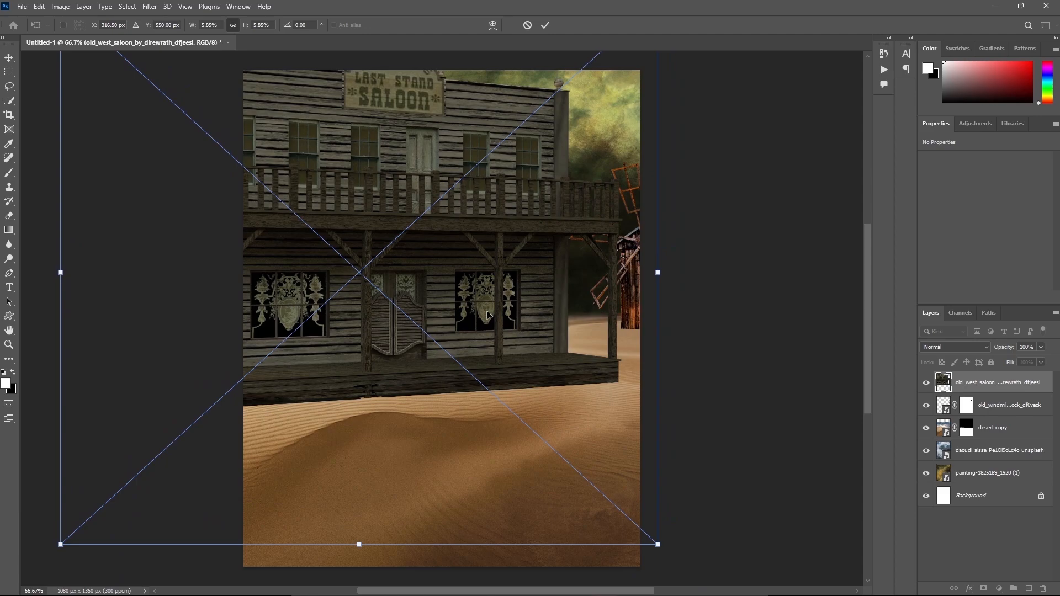
drag(362, 546, 360, 512)
drag(468, 361, 469, 361)
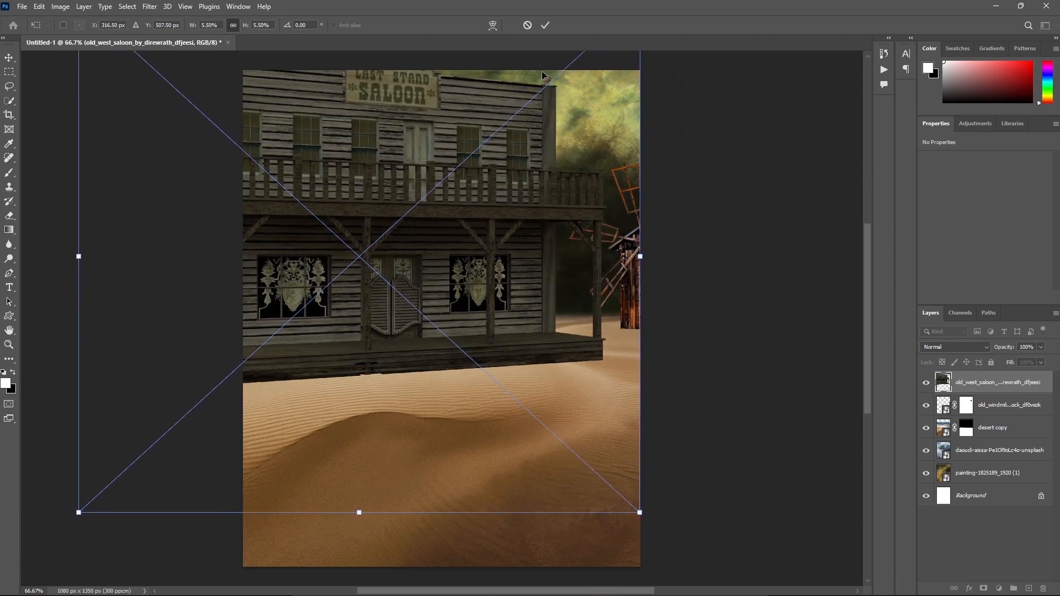
click(545, 25)
key(b)
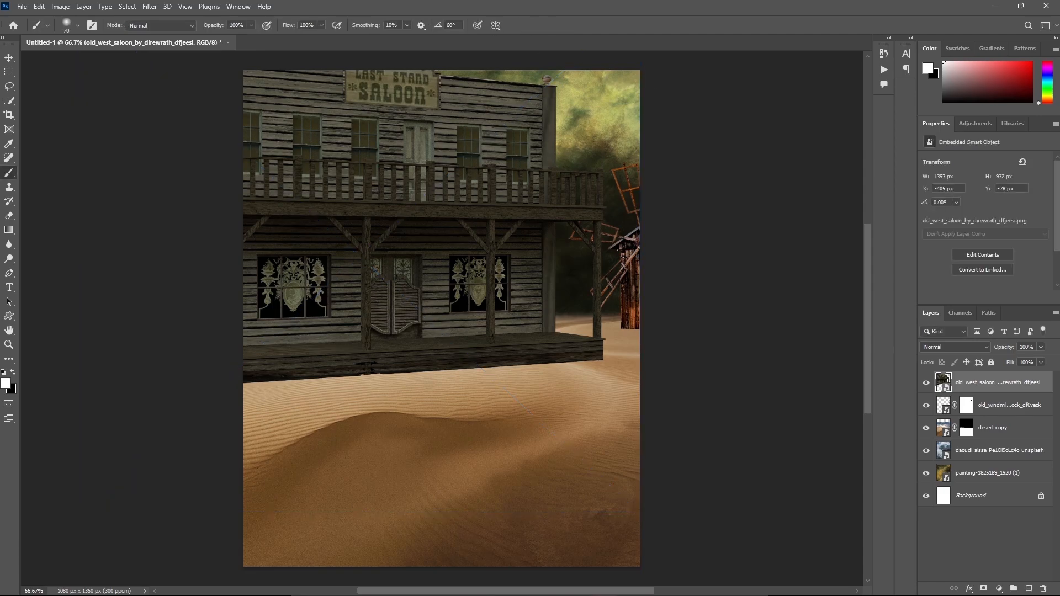
Place the bullet casings image on the foreground sand and scale it to about 820 px wide.
drag(264, 497, 421, 488)
drag(470, 263, 481, 400)
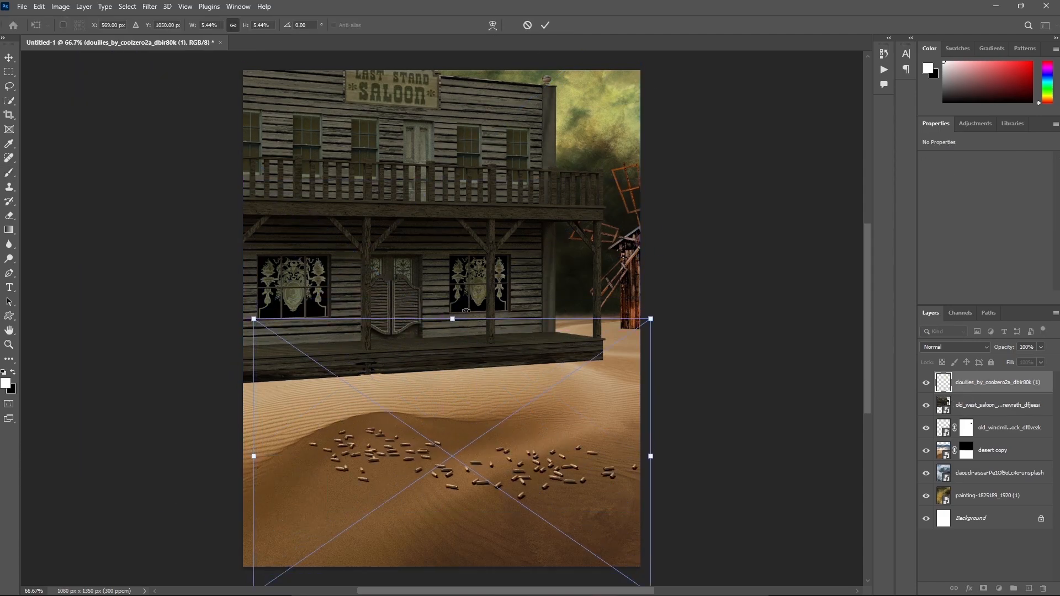
drag(473, 317, 474, 379)
click(545, 25)
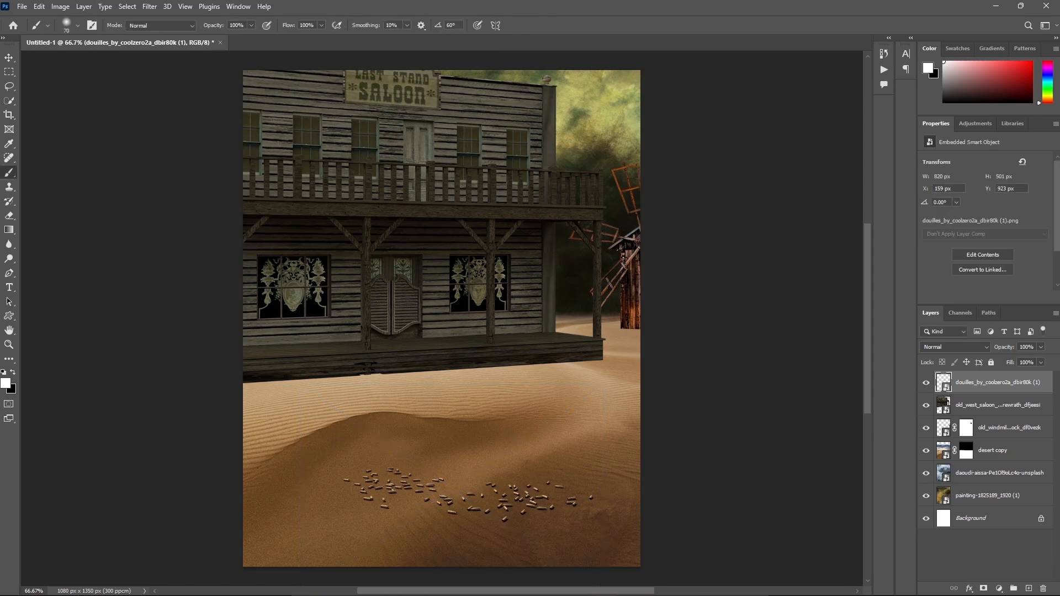
Place the skeleton dog image at about 4.8% scale, standing on the sand at the canvas's right edge.
drag(442, 118, 414, 291)
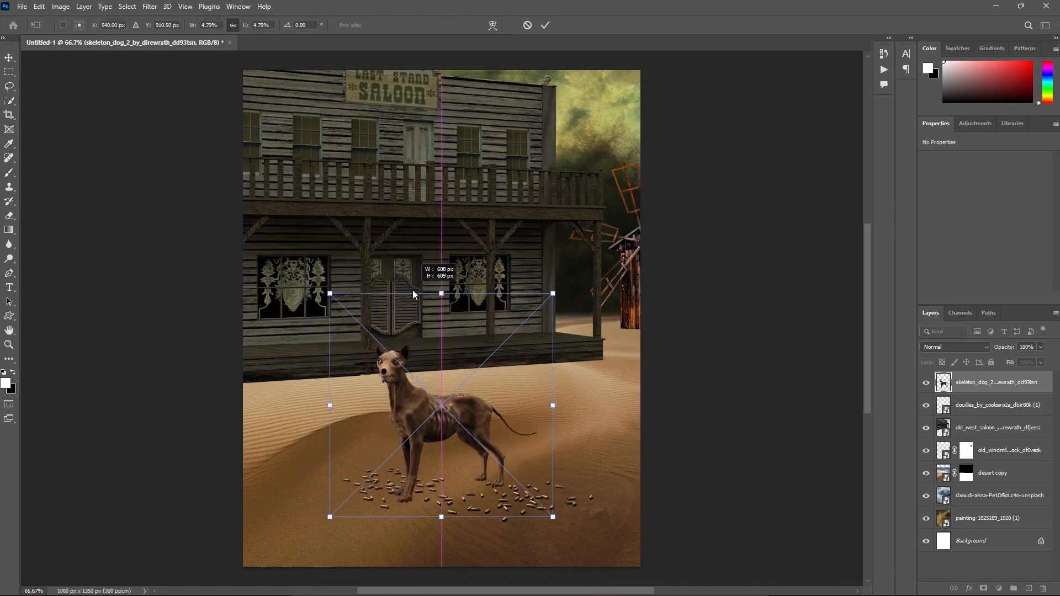
drag(426, 411, 617, 401)
click(545, 25)
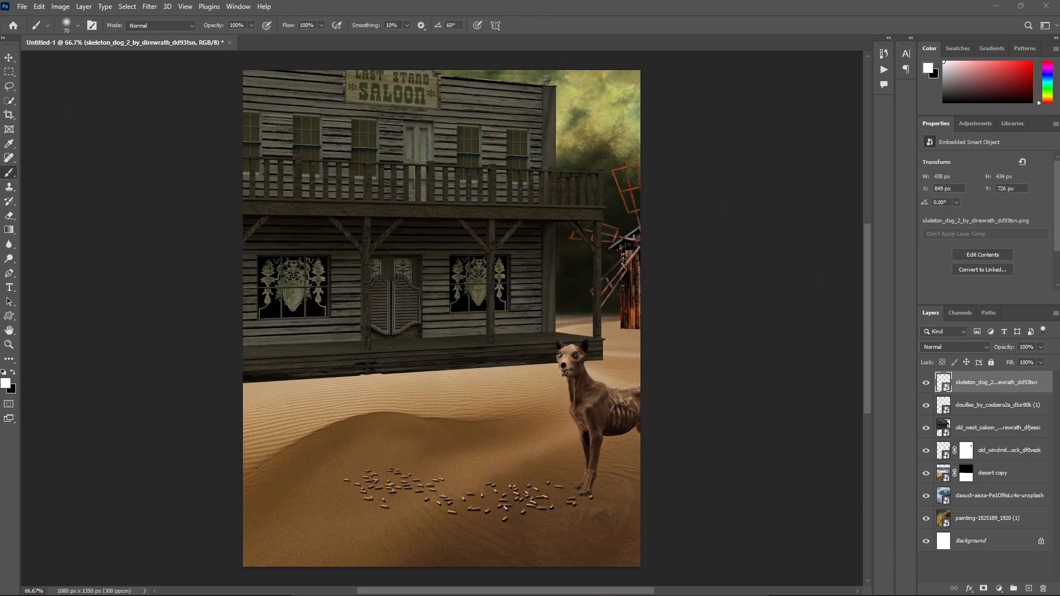
Place the zombie cowboy image, scale it to about 5.5%, and stand him in the foreground in front of the saloon and dog.
drag(0, 323, 312, 389)
drag(447, 185, 467, 171)
drag(469, 227, 542, 229)
click(545, 25)
key(b)
Place the old wagon image beneath the cowboy layer at about 18.5% scale, partly beyond the canvas's left edge.
key(alt+bracketleft)
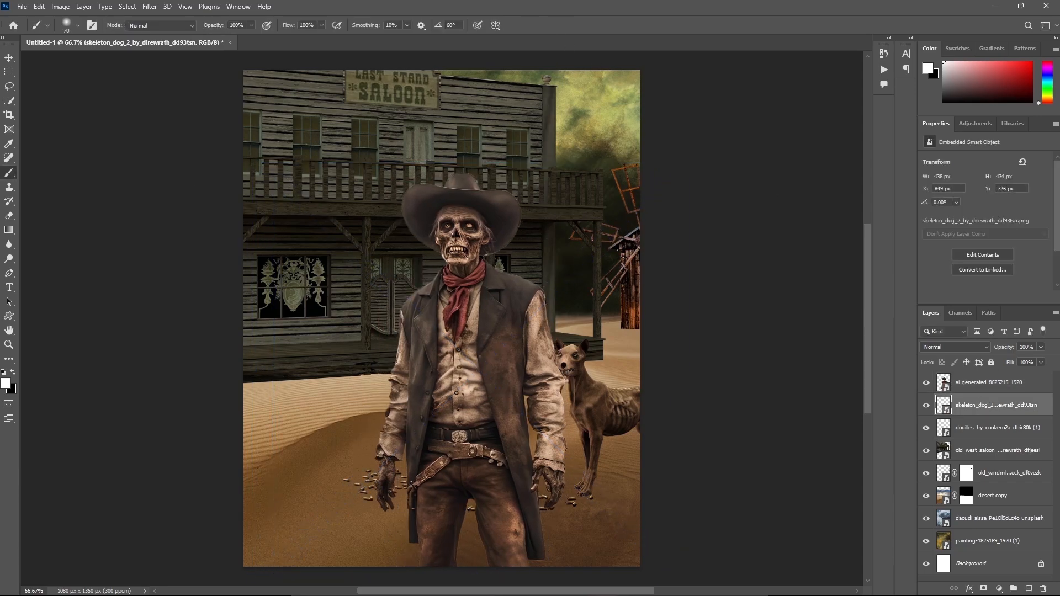
drag(526, 278, 311, 384)
drag(351, 383, 350, 375)
drag(291, 284, 315, 277)
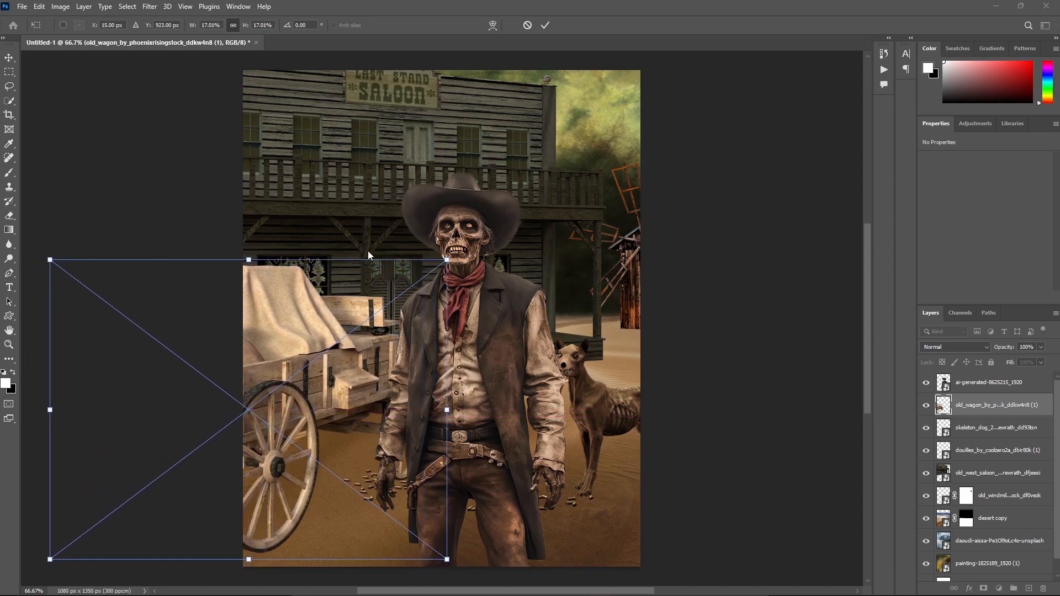
drag(251, 253, 264, 230)
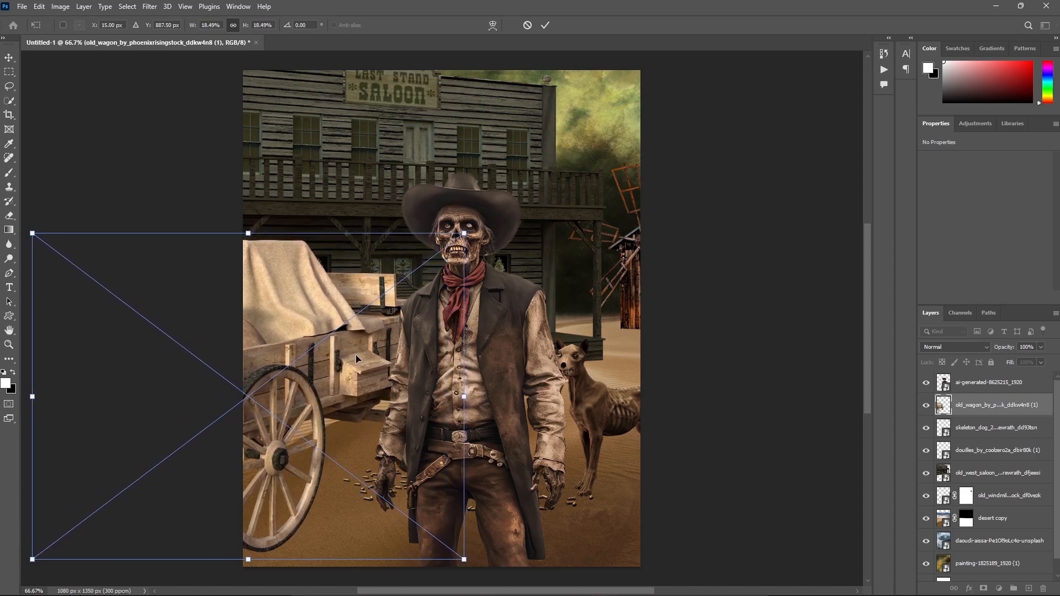
click(545, 25)
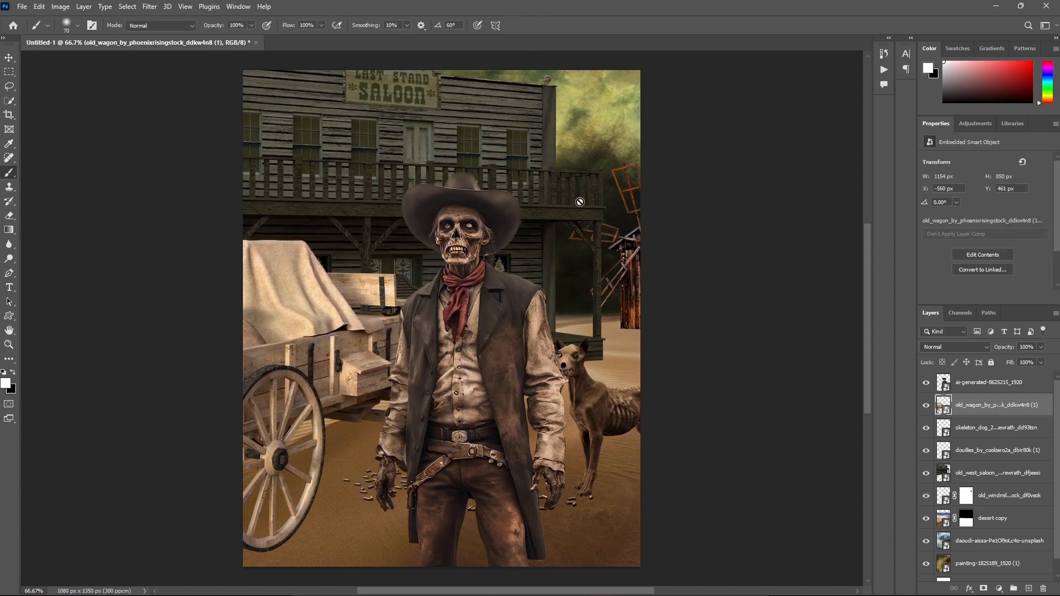
Move the zombie cowboy slightly left to an X position of 624 px.
click(979, 389)
key(ctrl+t)
mouse_move(550, 371)
mouse_down()
mouse_move(581, 366)
mouse_move(532, 362)
mouse_move(537, 372)
mouse_up()
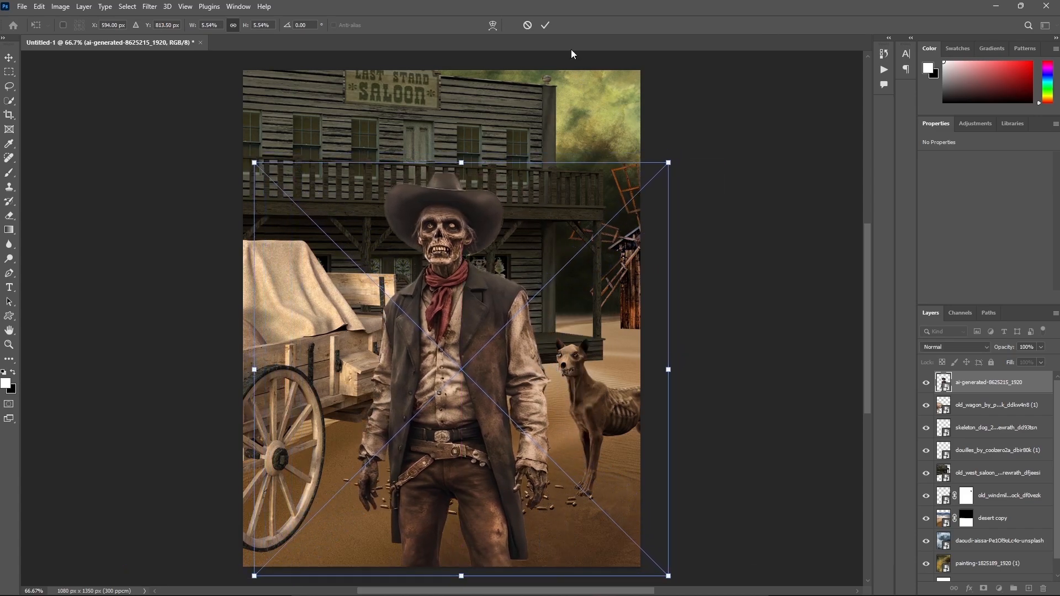
key(shift+Right)
key(shift+Right)
key(shift+Right)
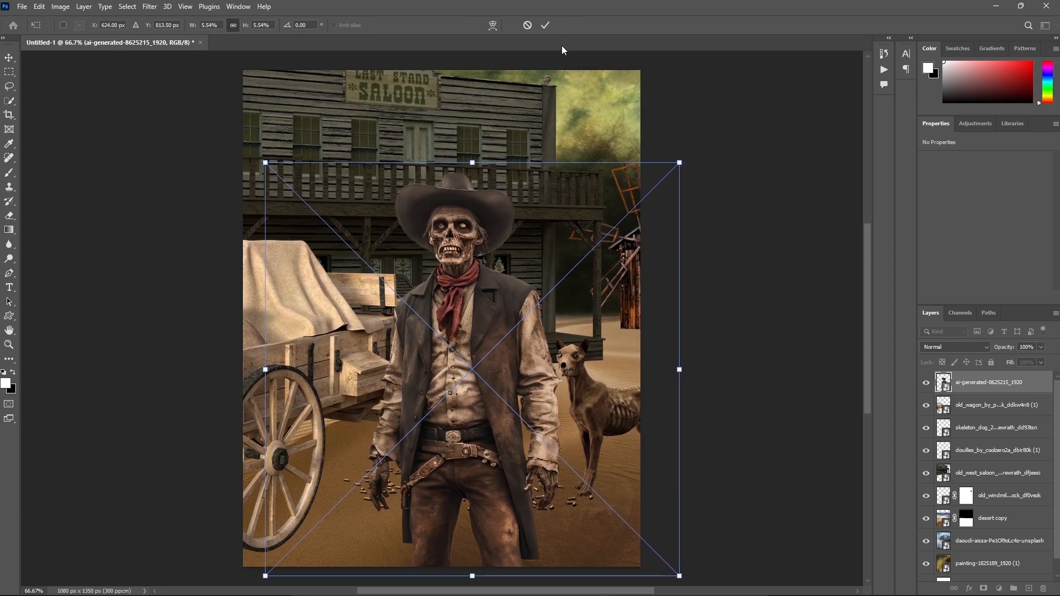
click(545, 25)
Move the skeleton dog slightly closer to the cowboy and enlarge it to about 4.9%.
click(977, 429)
key(ctrl+t)
drag(666, 407, 658, 413)
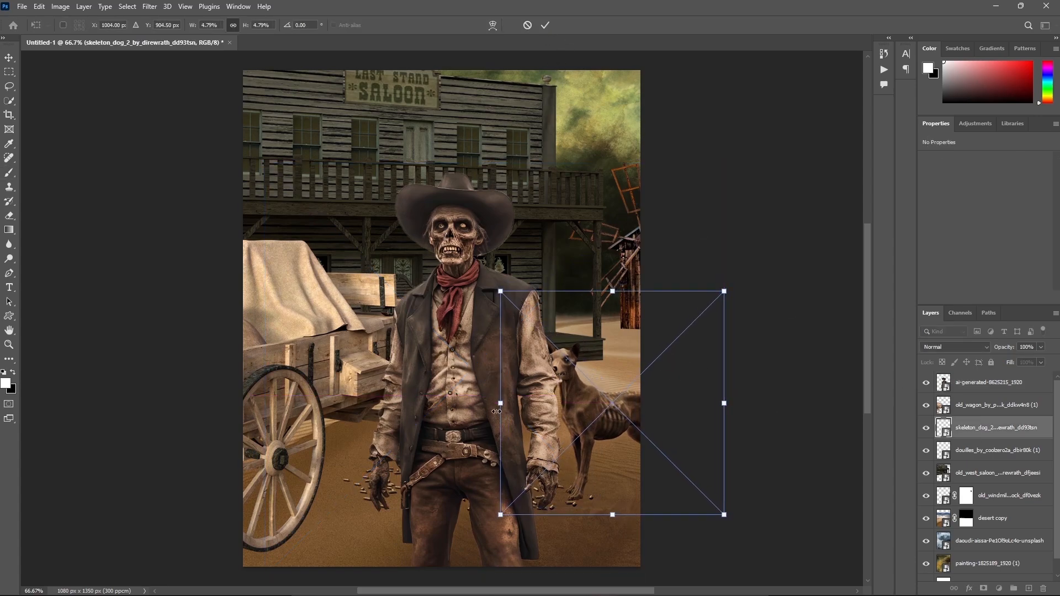
drag(729, 407, 733, 406)
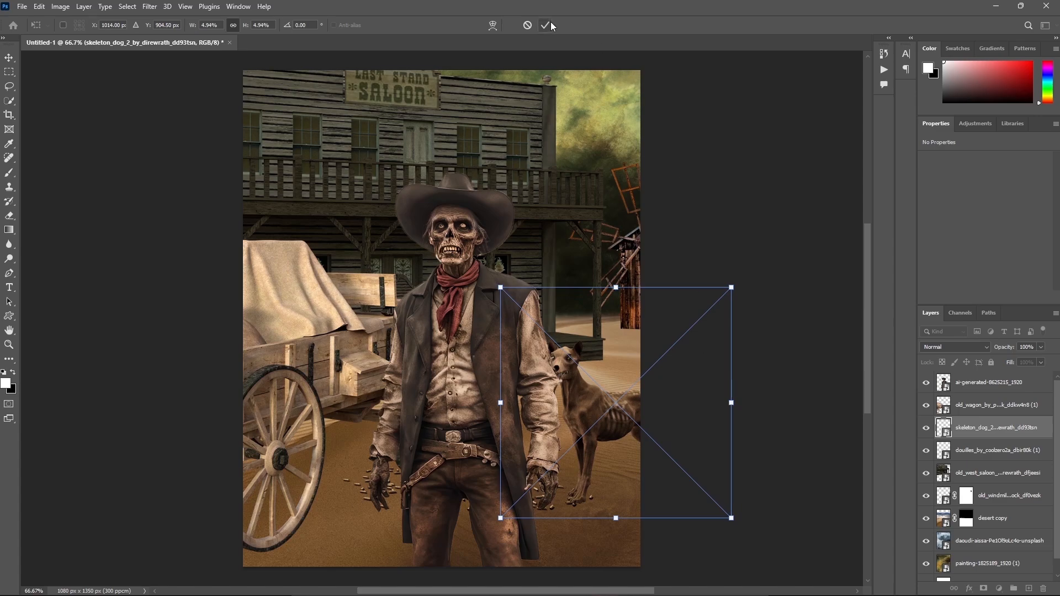
click(547, 25)
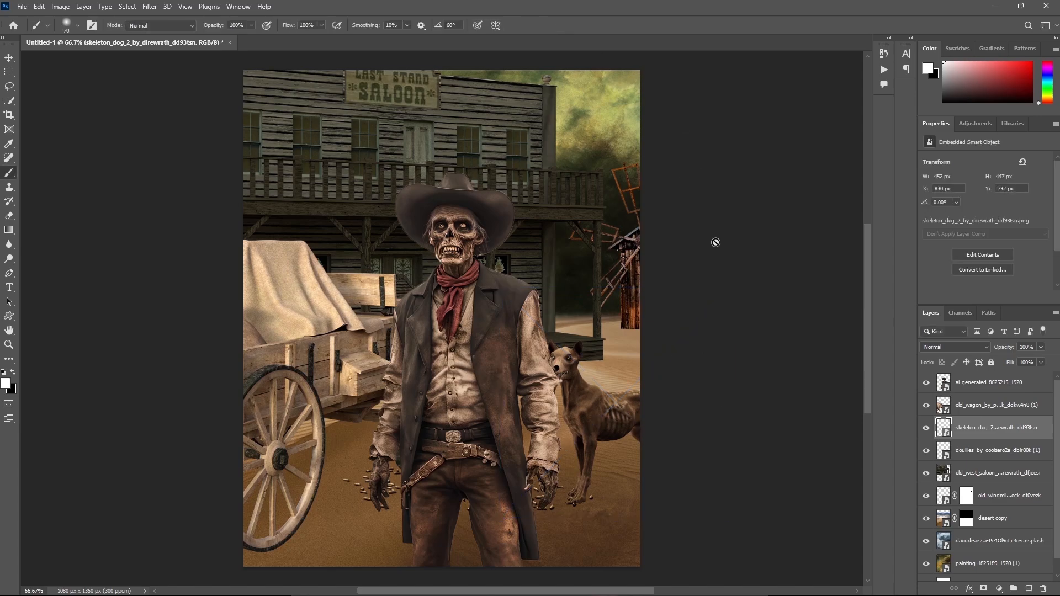
Check the desert layer by toggling its visibility, and add a Levels adjustment clipped to it.
click(967, 380)
scroll(973, 516, down, 1)
click(973, 548)
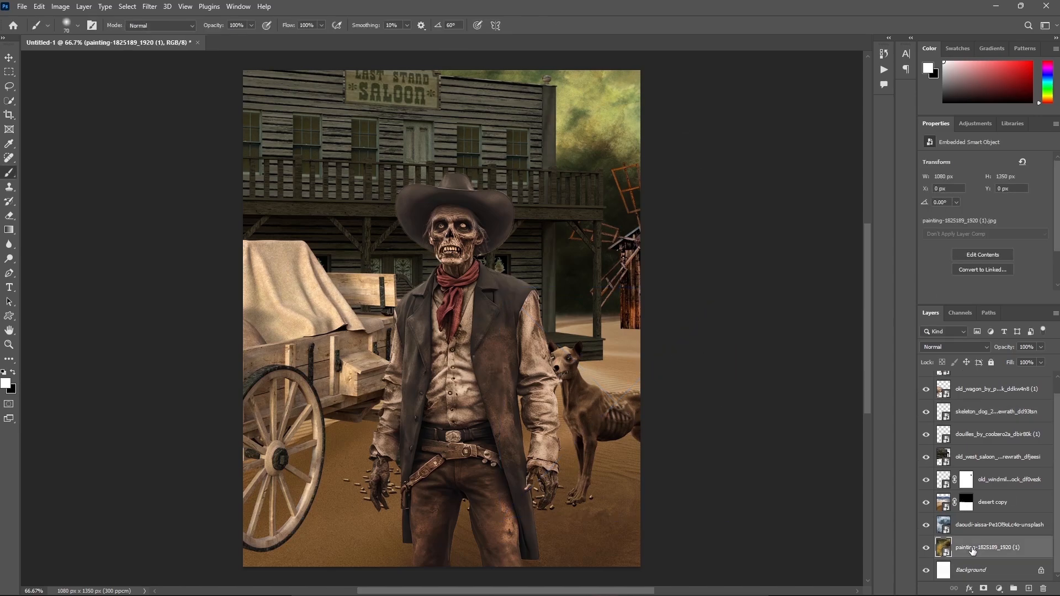
click(994, 503)
click(928, 502)
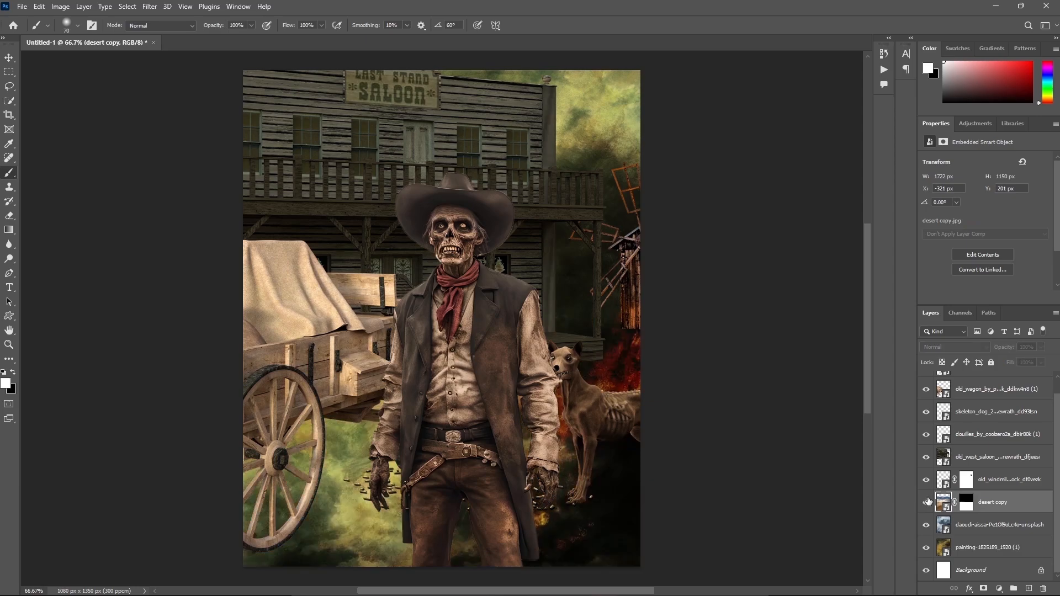
click(927, 502)
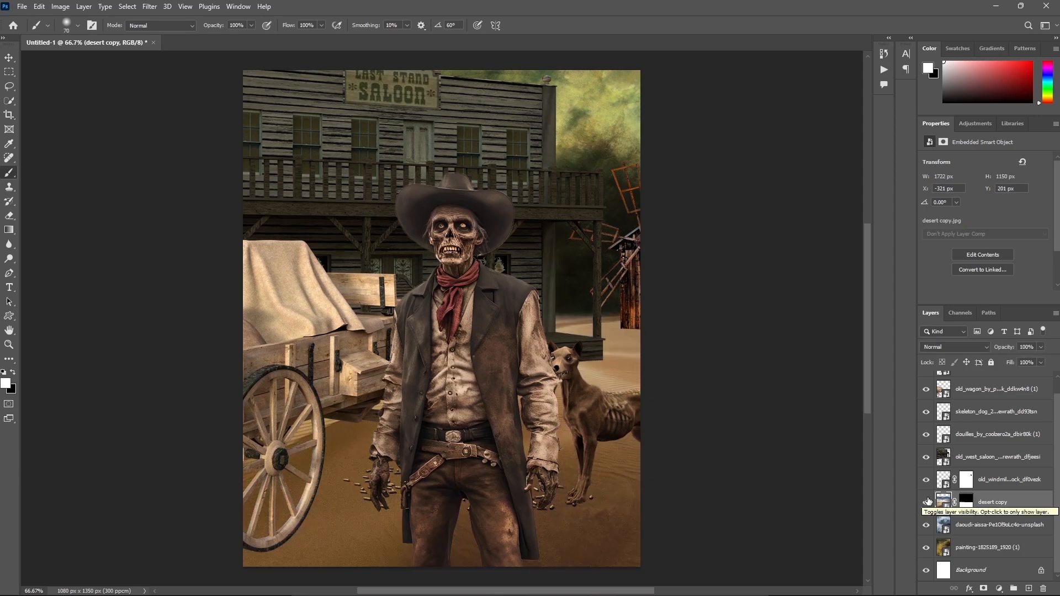
click(999, 589)
click(1001, 438)
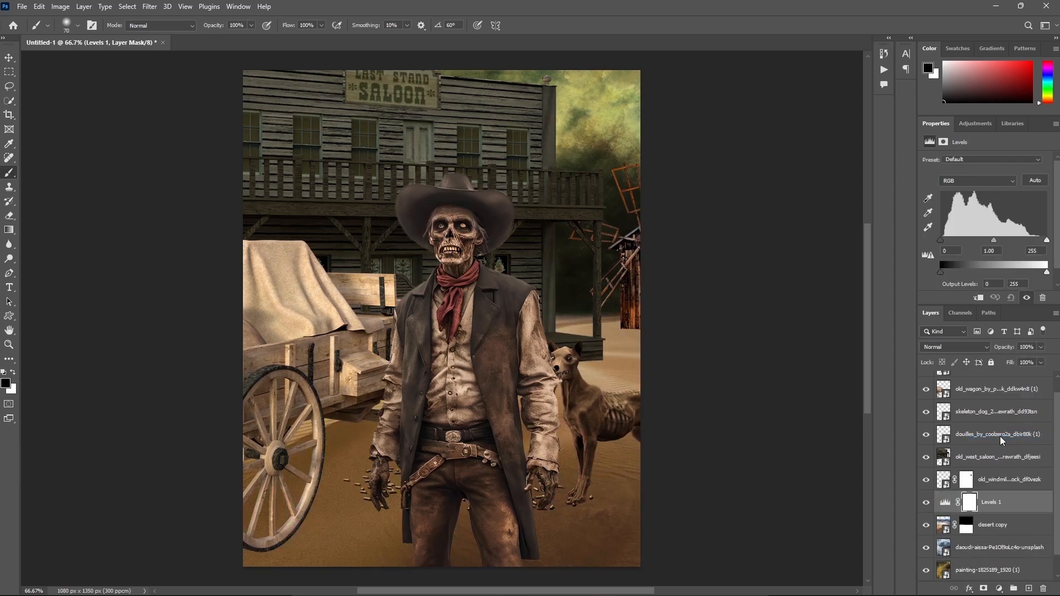
click(979, 298)
Darken the desert with Levels: midtones 1.02, input white 239, and output white 181.
click(1001, 249)
scroll(1003, 248, up, 2)
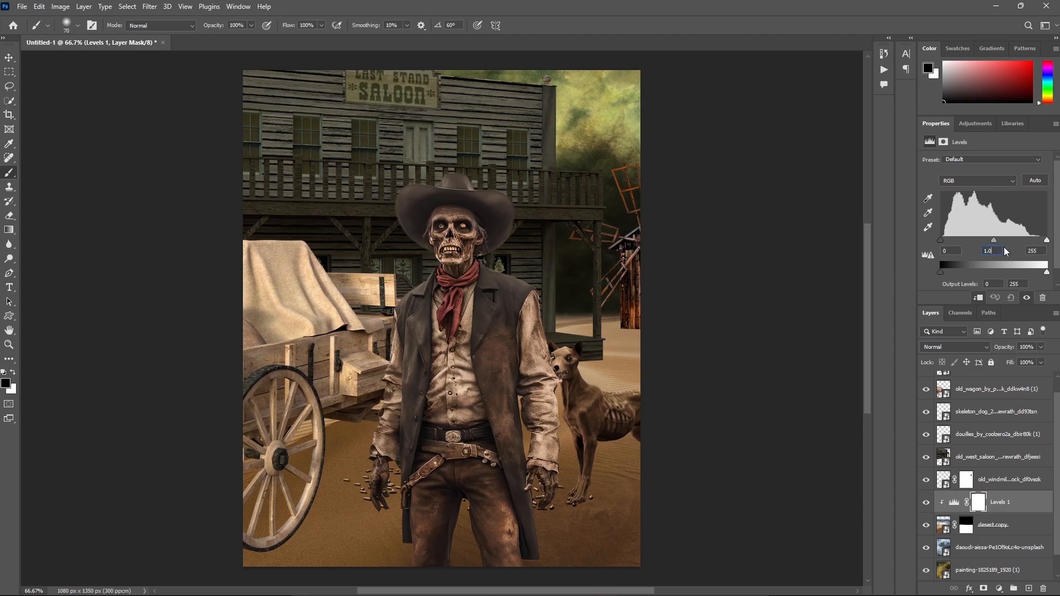
text(239)
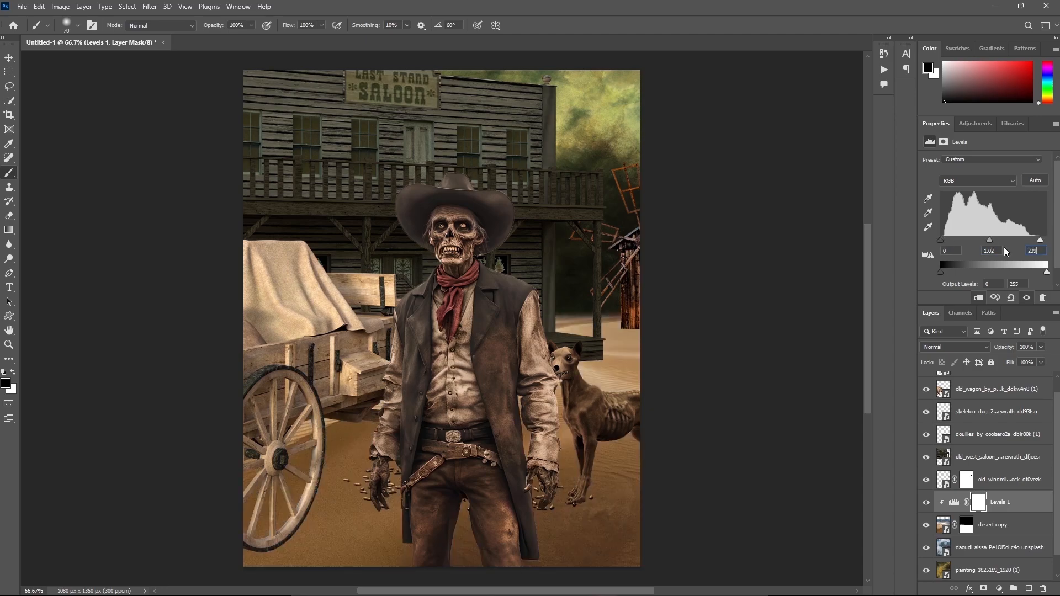
key(Tab)
key(Tab)
text(181)
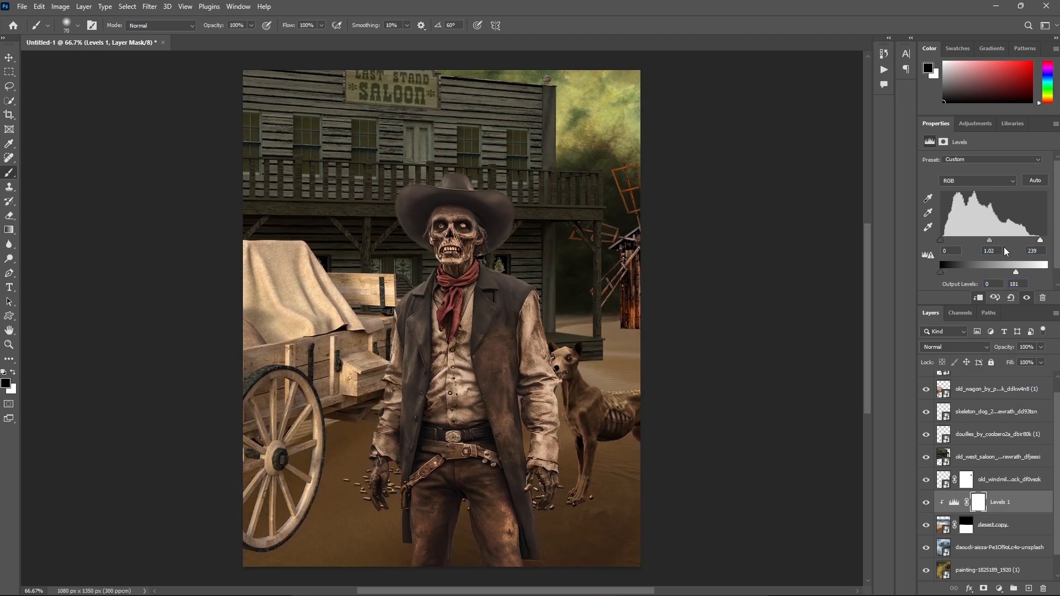
Set the windmill layer's opacity to 60%.
click(945, 479)
click(926, 479)
click(927, 479)
text(6)
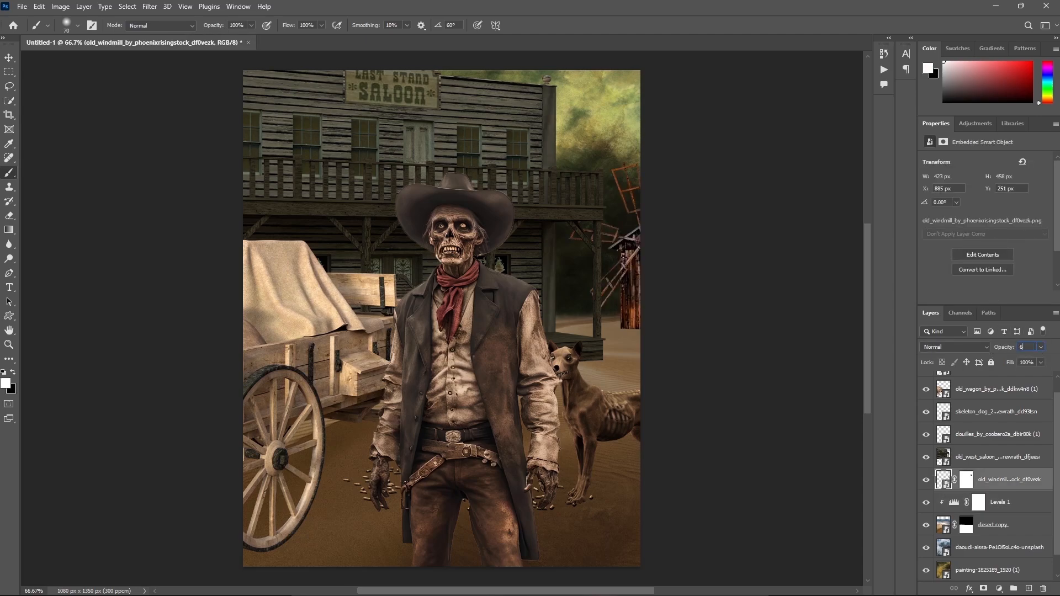
text(0)
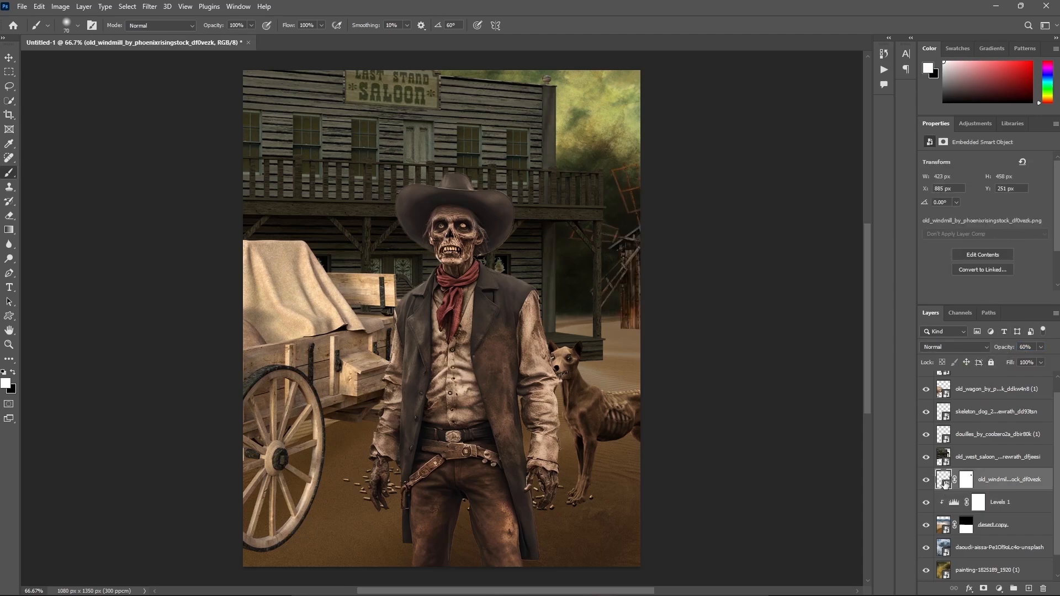
Shrink the windmill to about 341 by 369 px, keeping its base on the horizon.
key(ctrl+t)
drag(646, 162, 639, 194)
click(544, 25)
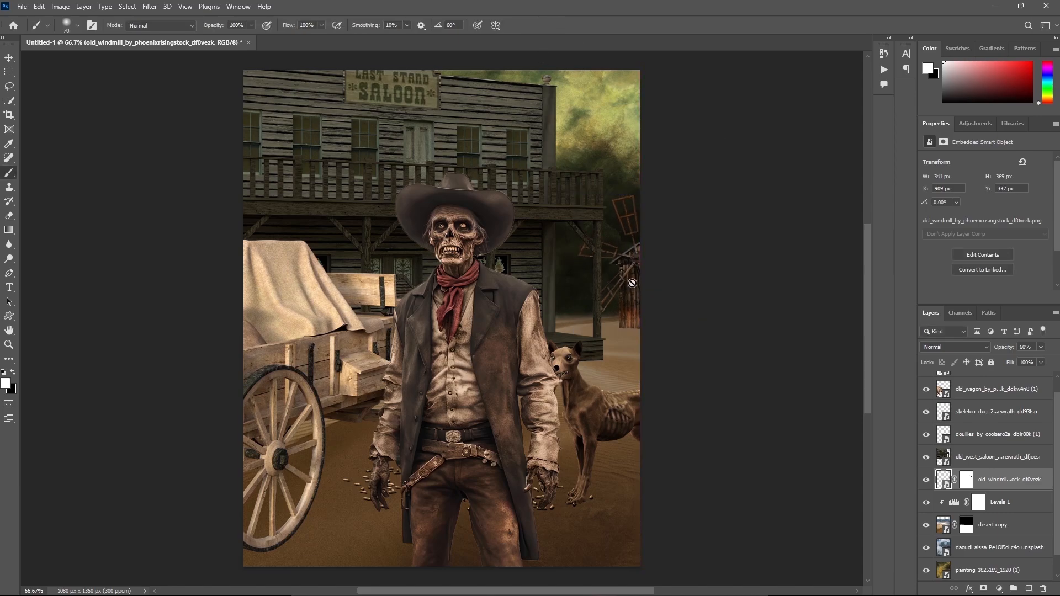
key(b)
Apply a 3-pixel Gaussian Blur to the windmill layer and repeat the blur on the saloon layer.
click(149, 6)
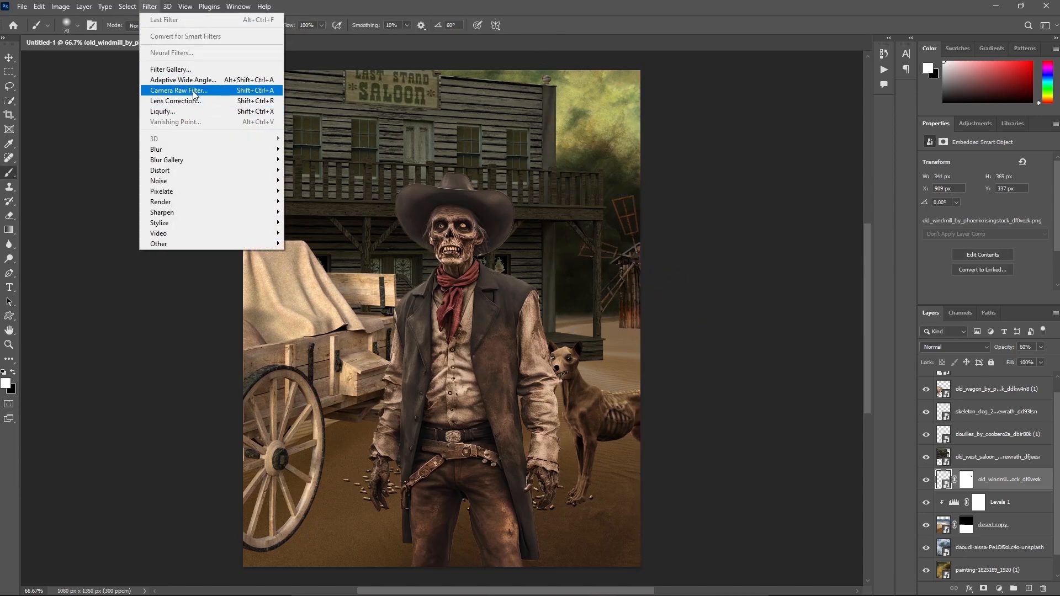
click(309, 191)
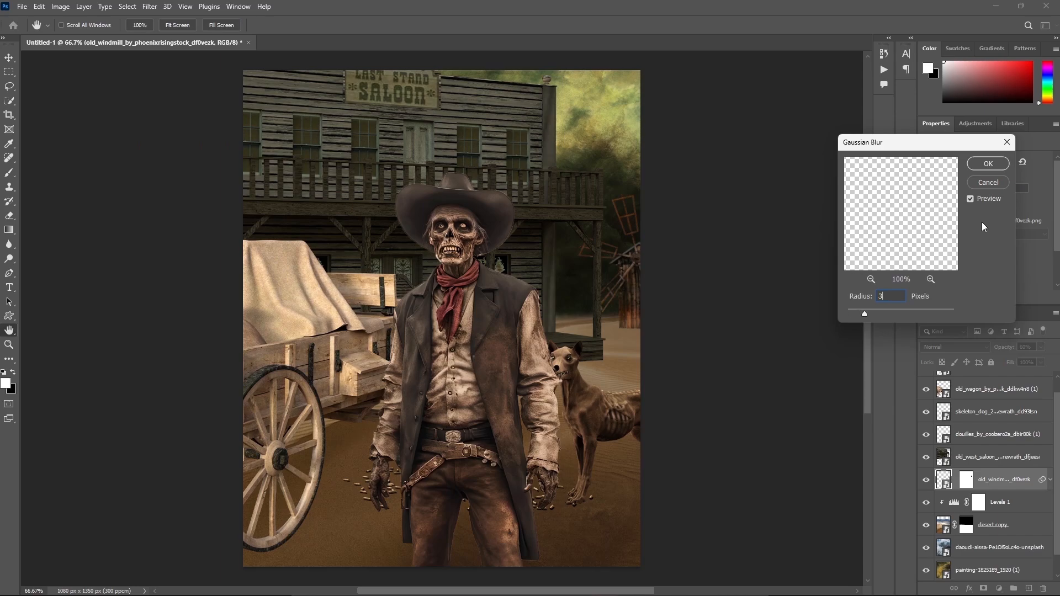
click(988, 164)
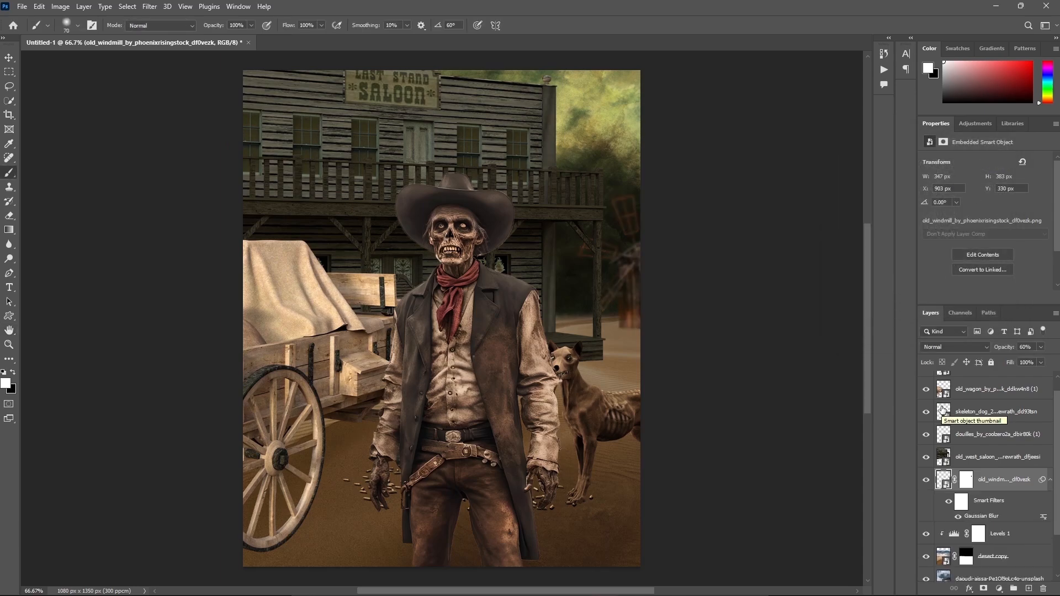
click(991, 457)
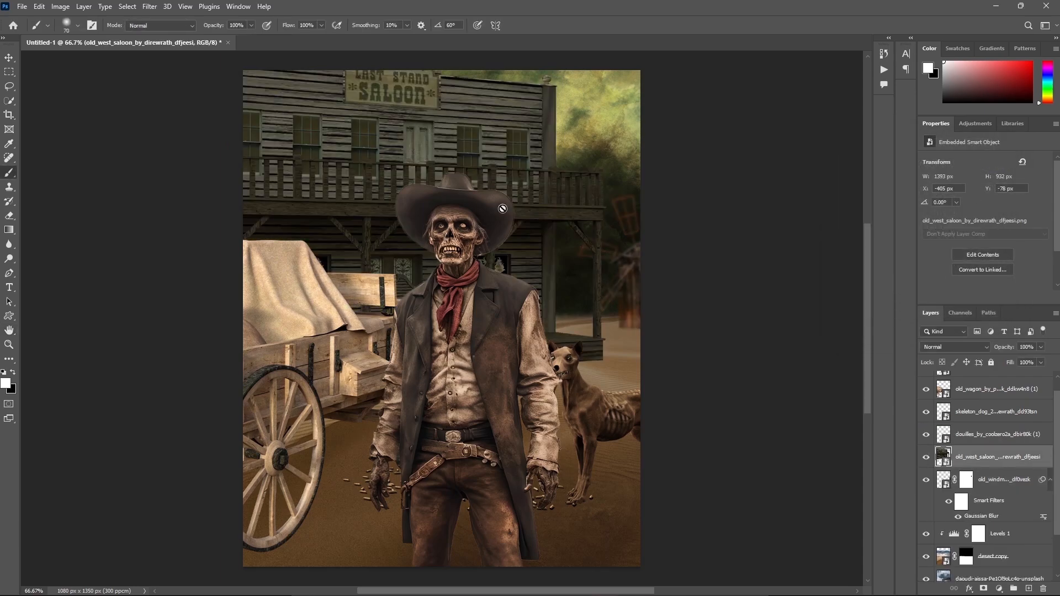
click(150, 6)
click(168, 19)
key(Return)
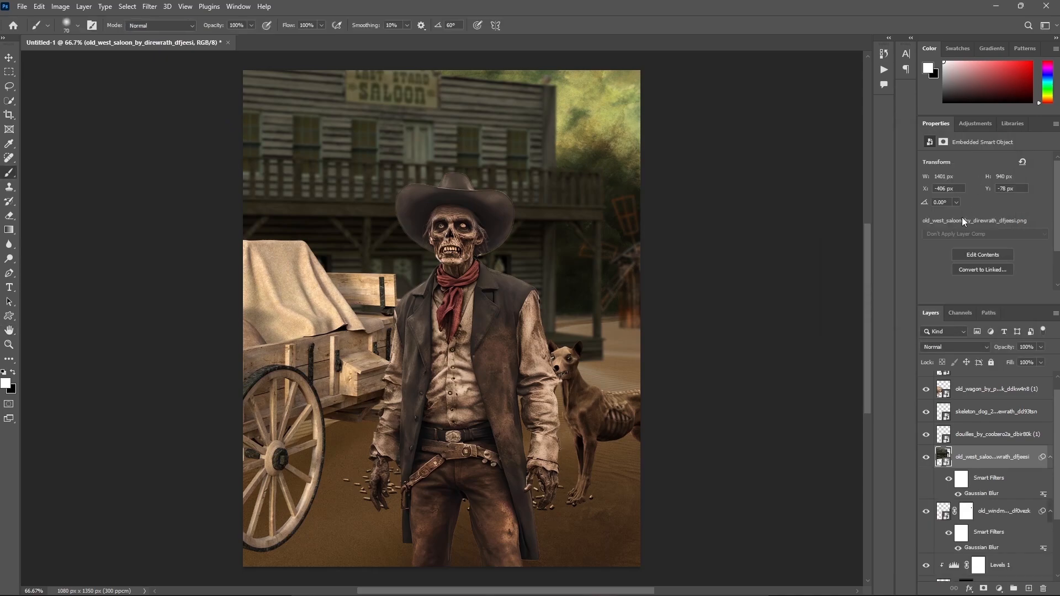
Add a Drop Shadow to the saloon layer and separate the shadow onto its own layer.
click(969, 588)
click(994, 576)
right_click(1007, 458)
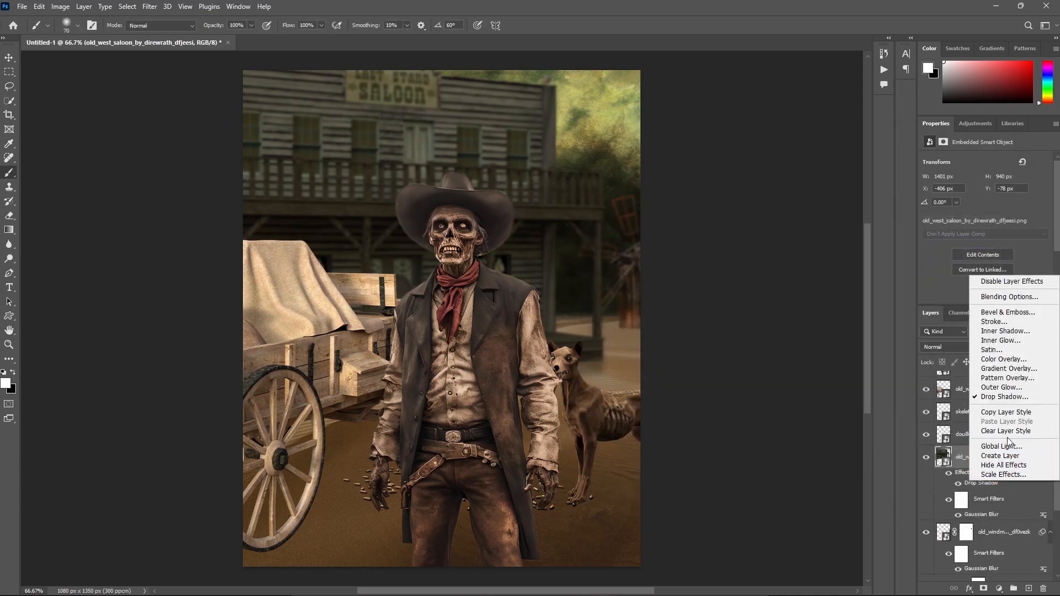
click(1009, 460)
Flatten and skew the saloon's shadow across the ground to about 1672 by 399 px.
key(ctrl+t)
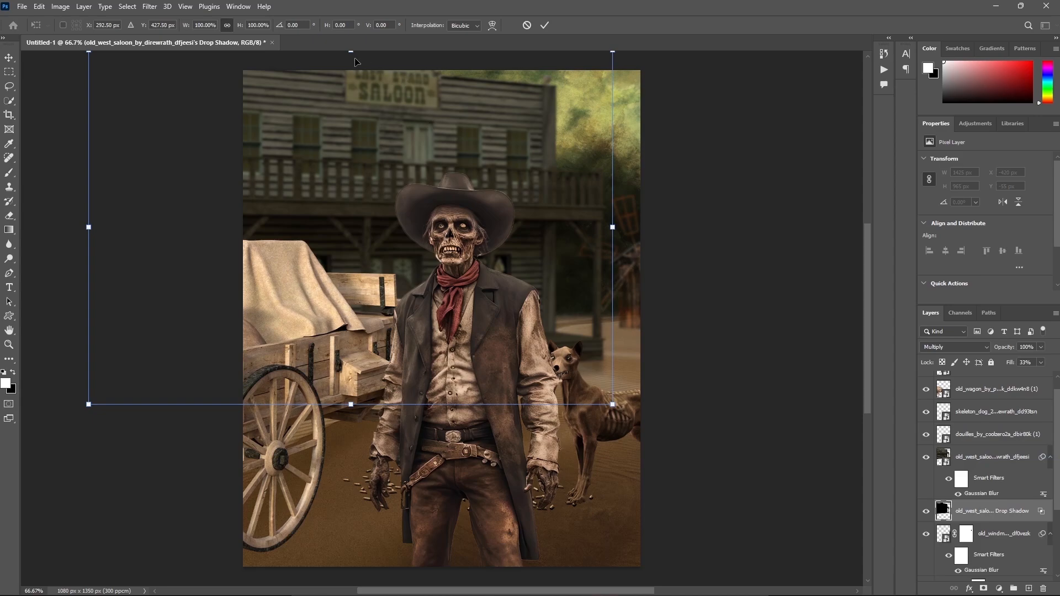
drag(351, 53, 517, 240)
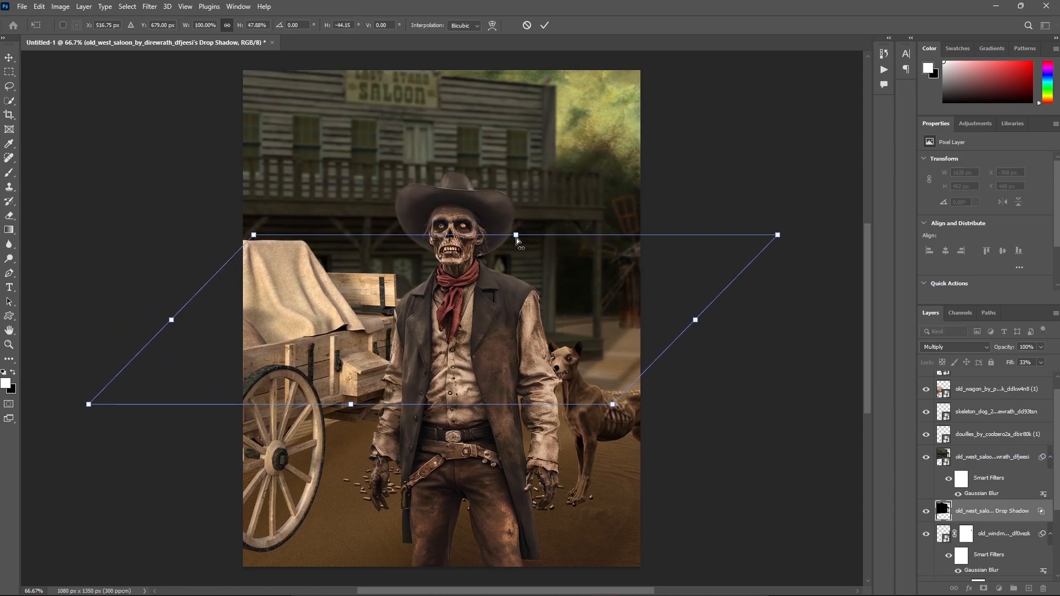
drag(590, 315, 596, 294)
drag(522, 214, 546, 237)
click(545, 25)
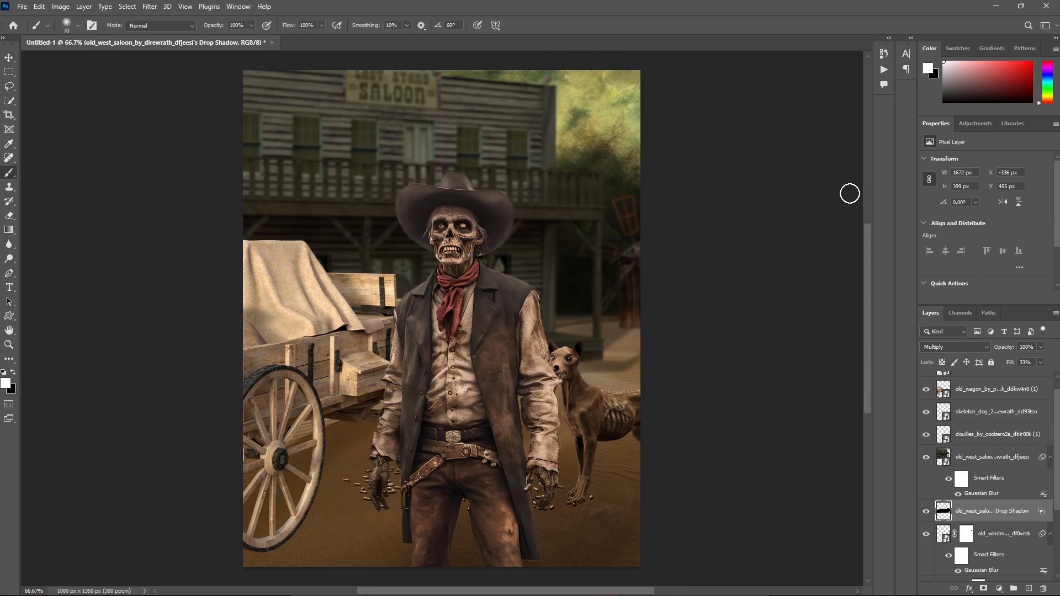
Enlarge the bullet casings to about 977 by 596 px and place them lower around the cowboy's legs.
click(972, 438)
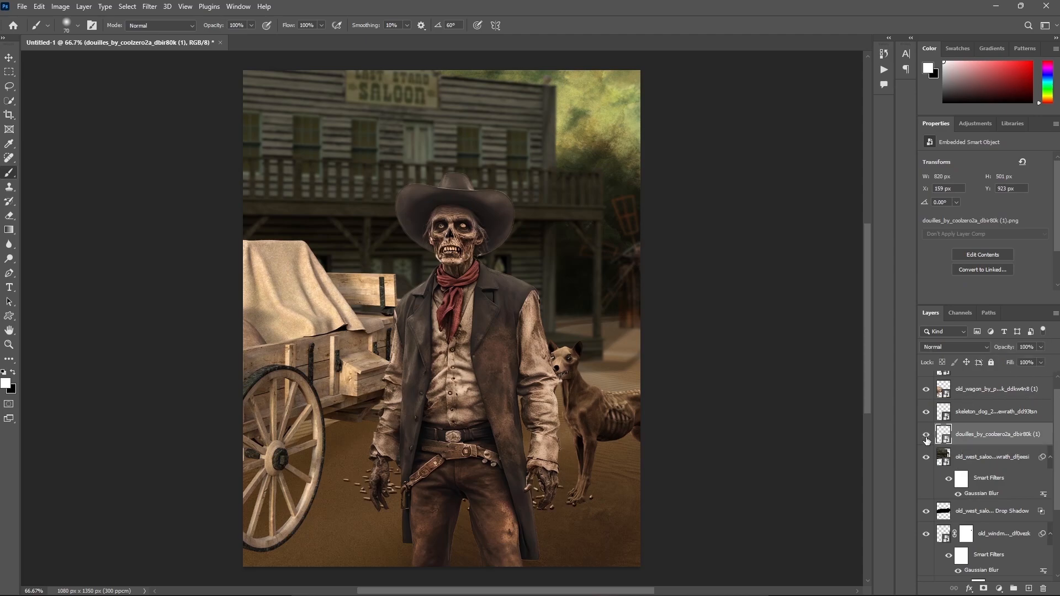
key(ctrl+t)
drag(312, 489, 279, 481)
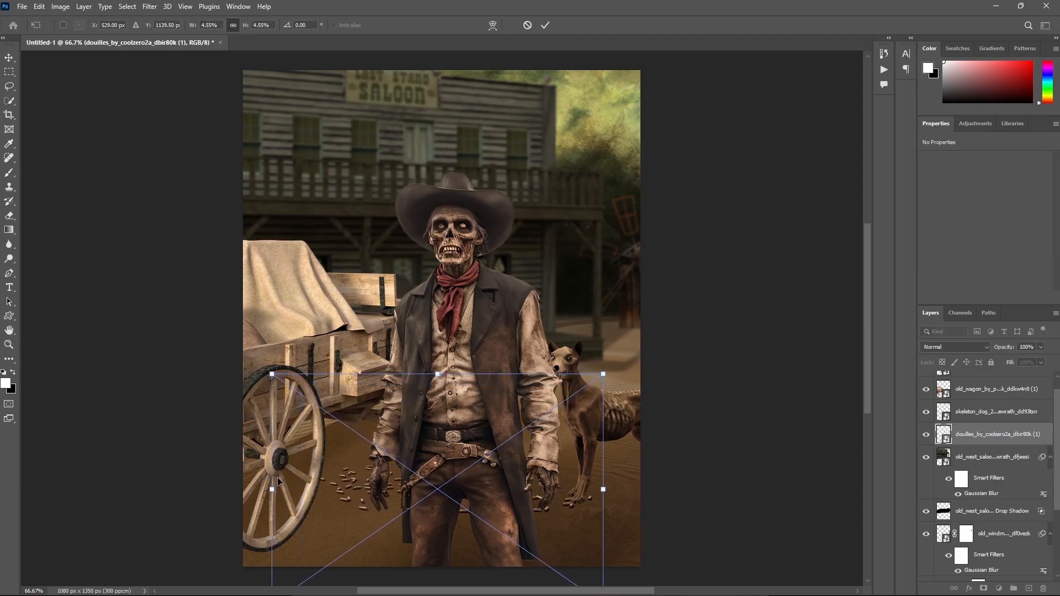
drag(603, 489, 631, 489)
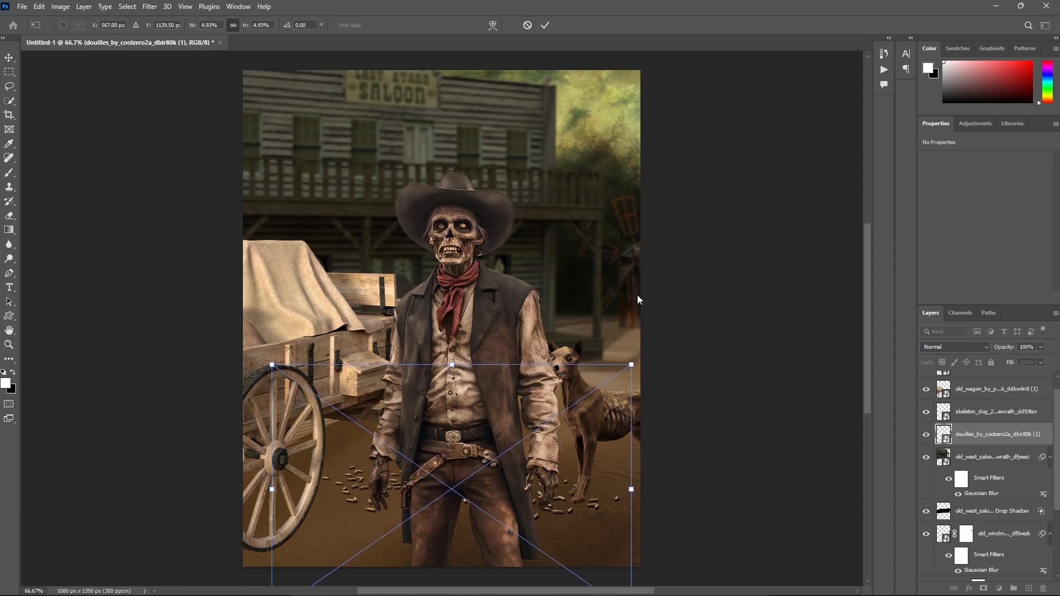
drag(512, 407, 512, 436)
click(545, 25)
text(b)
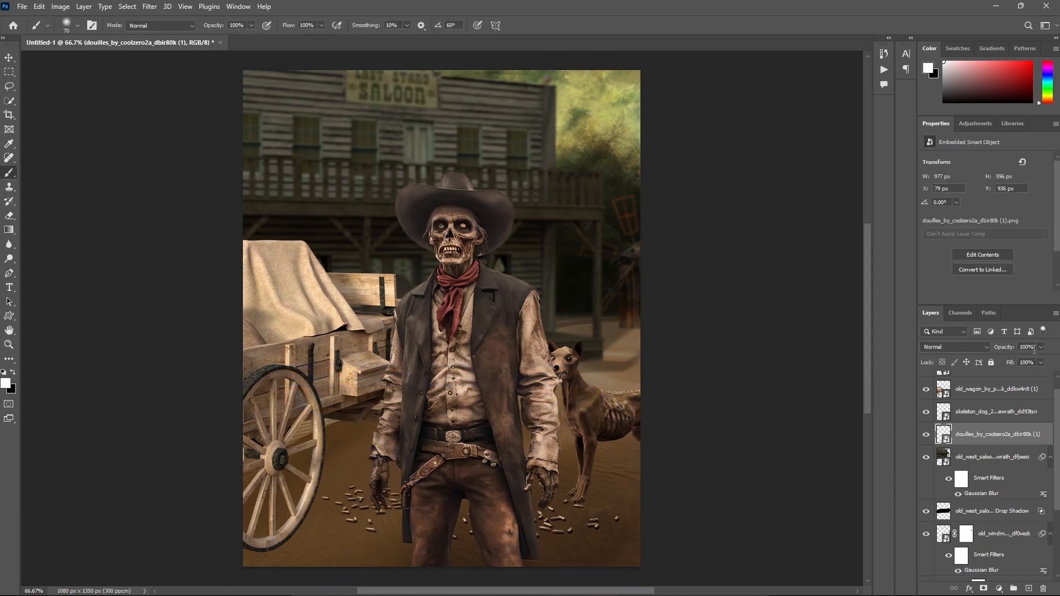
Set the bullet casings layer's opacity to 68% and apply a 1-pixel Gaussian Blur to it.
text(68)
click(150, 6)
mouse_move(178, 149)
click(308, 198)
text(1)
key(Return)
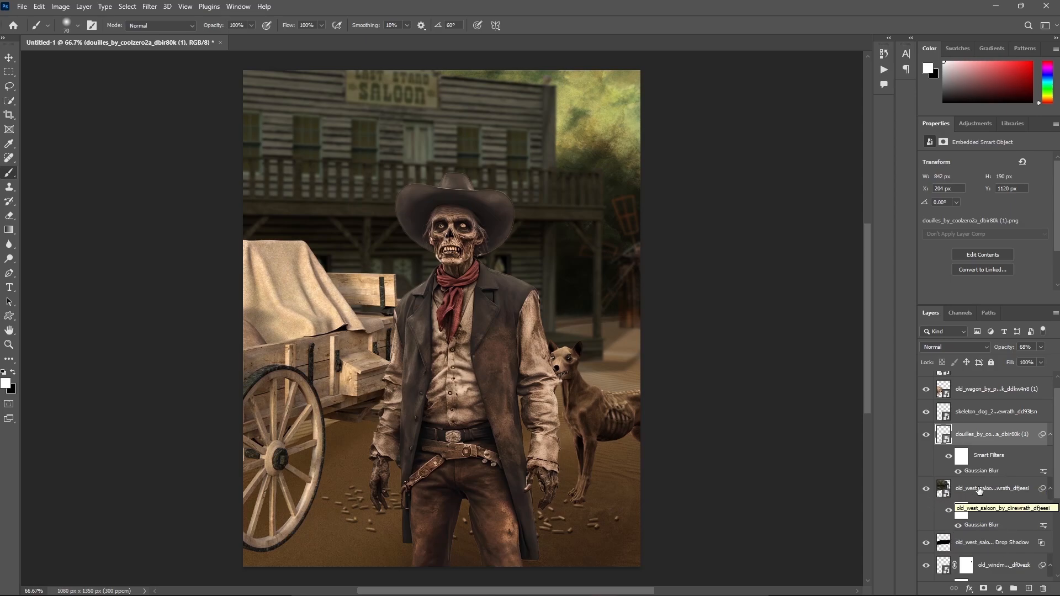
Add a Drop Shadow to the cowboy, split it into its own layer, and place that layer below the skeleton dog.
scroll(979, 490, up, 1)
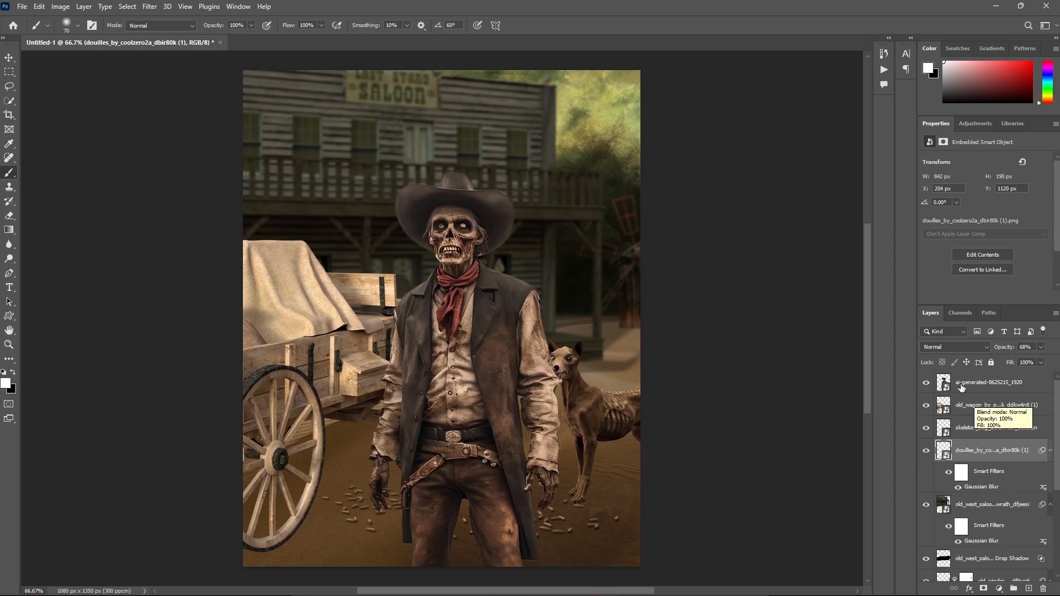
click(959, 385)
click(969, 589)
click(978, 582)
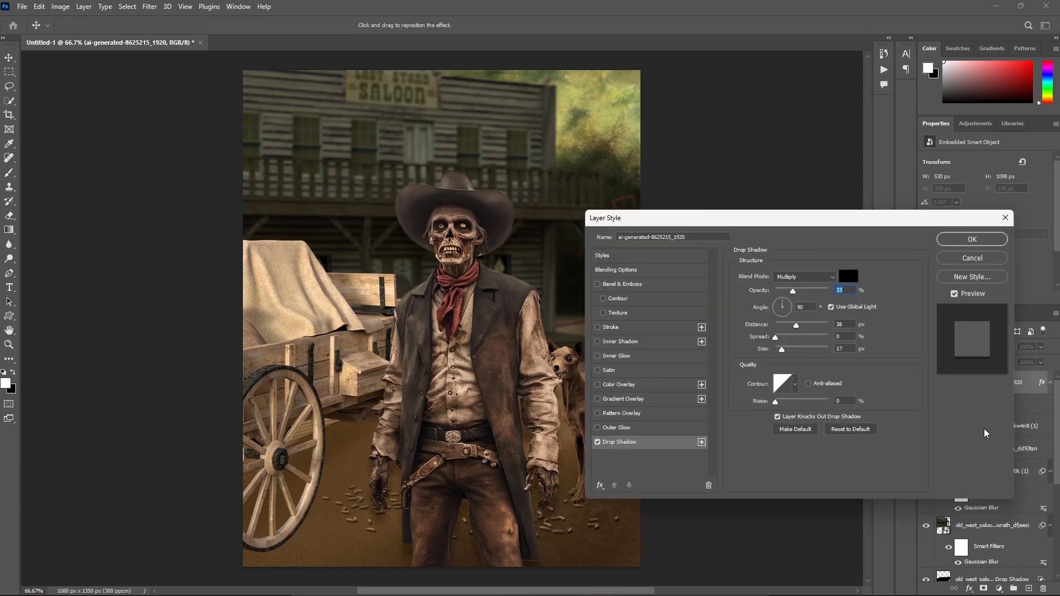
click(971, 238)
right_click(982, 410)
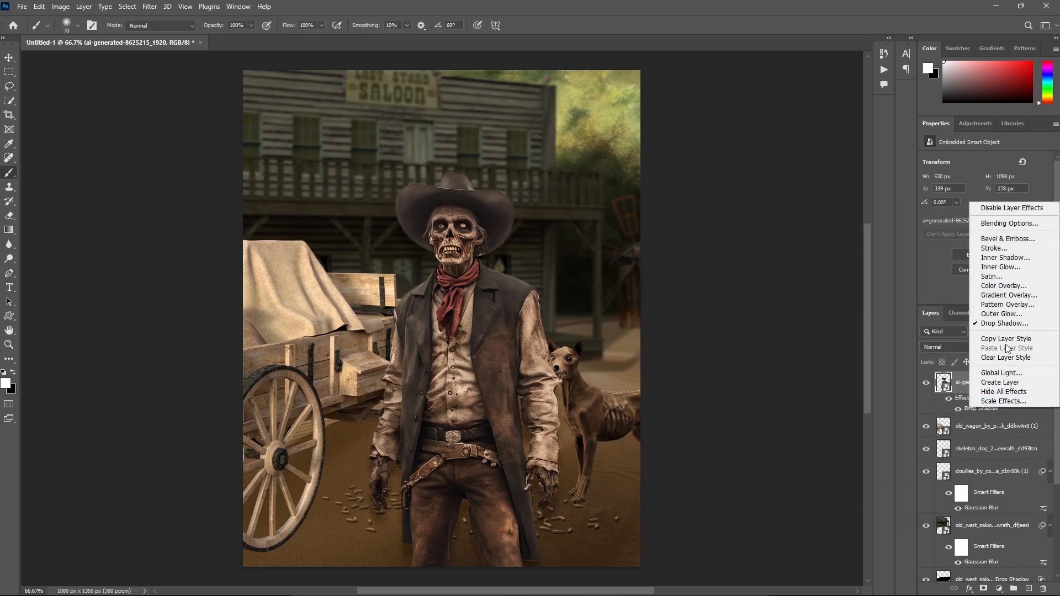
click(989, 383)
drag(987, 408, 988, 462)
Squash and skew the cowboy's shadow onto the ground beside him, about 720 by 544 px.
key(ctrl+t)
mouse_move(466, 182)
mouse_down()
mouse_move(568, 246)
mouse_move(629, 412)
mouse_move(615, 399)
mouse_up()
click(545, 25)
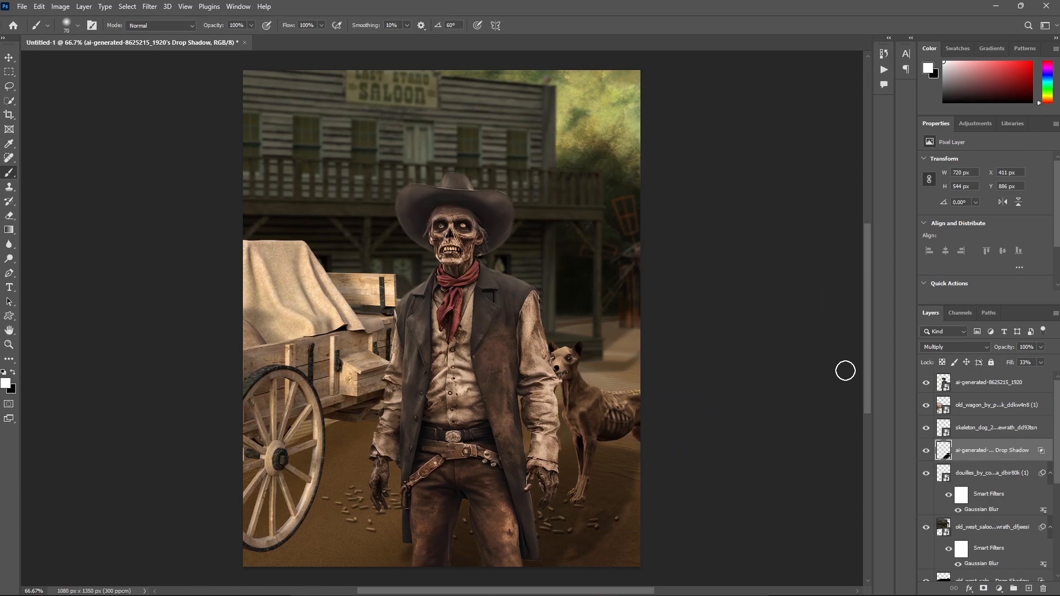
Check the skeleton dog by toggling its visibility, then give it a Drop Shadow separated onto its own layer.
click(935, 433)
click(925, 428)
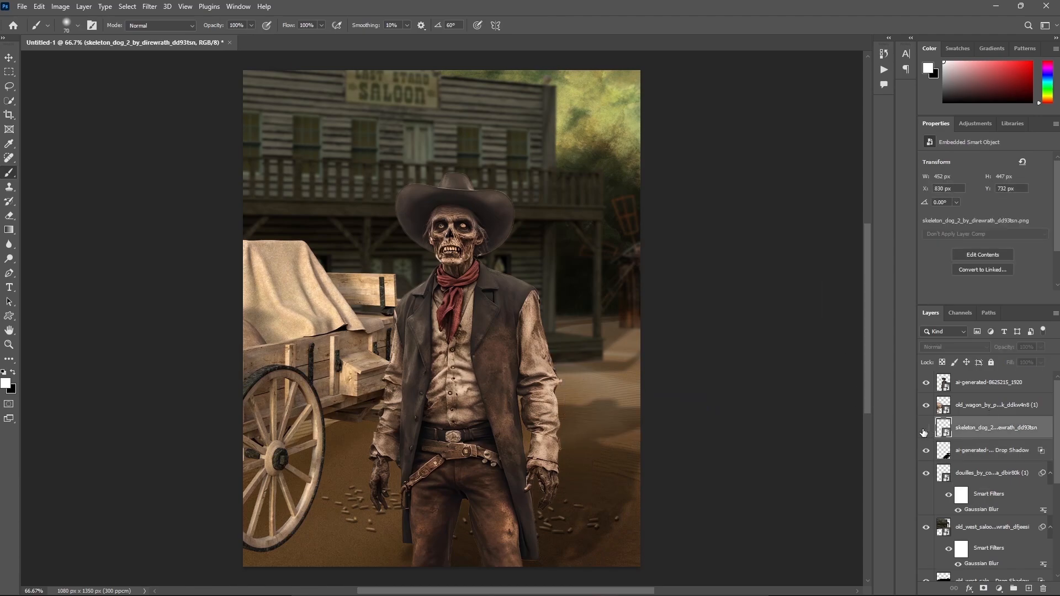
click(924, 429)
click(969, 588)
click(975, 581)
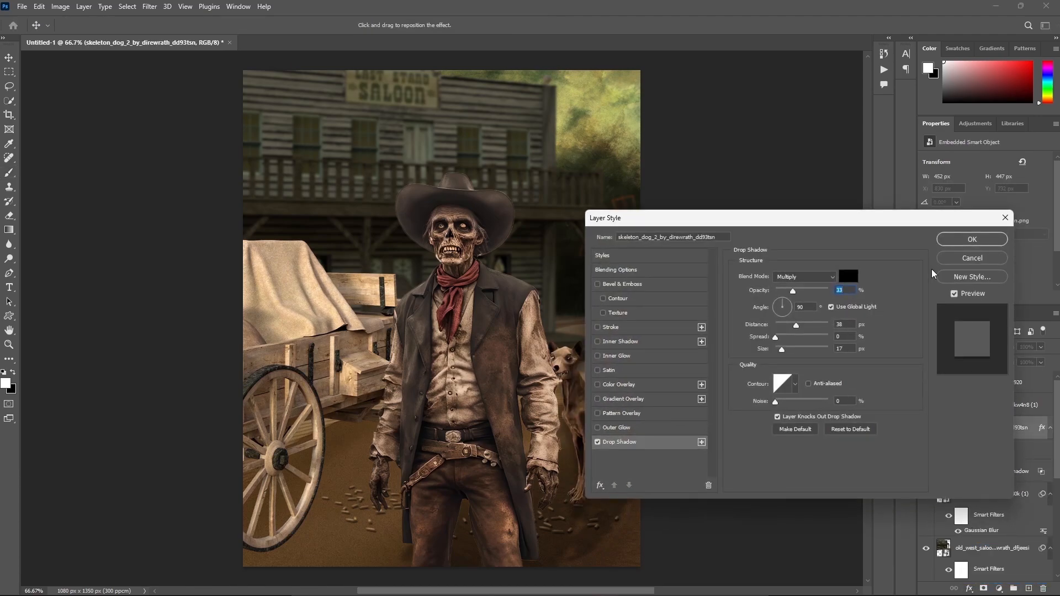
click(968, 237)
right_click(971, 454)
click(1000, 430)
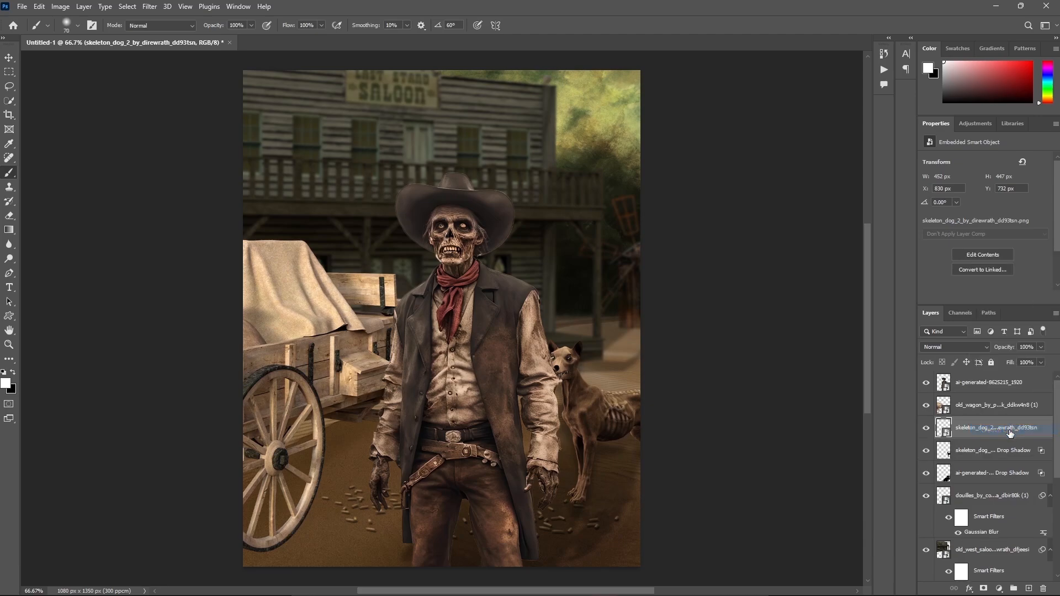
Flatten and skew the skeleton dog's shadow away from its feet to about 498 by 345 px.
key(ctrl+t)
drag(631, 351, 694, 397)
drag(685, 454, 683, 438)
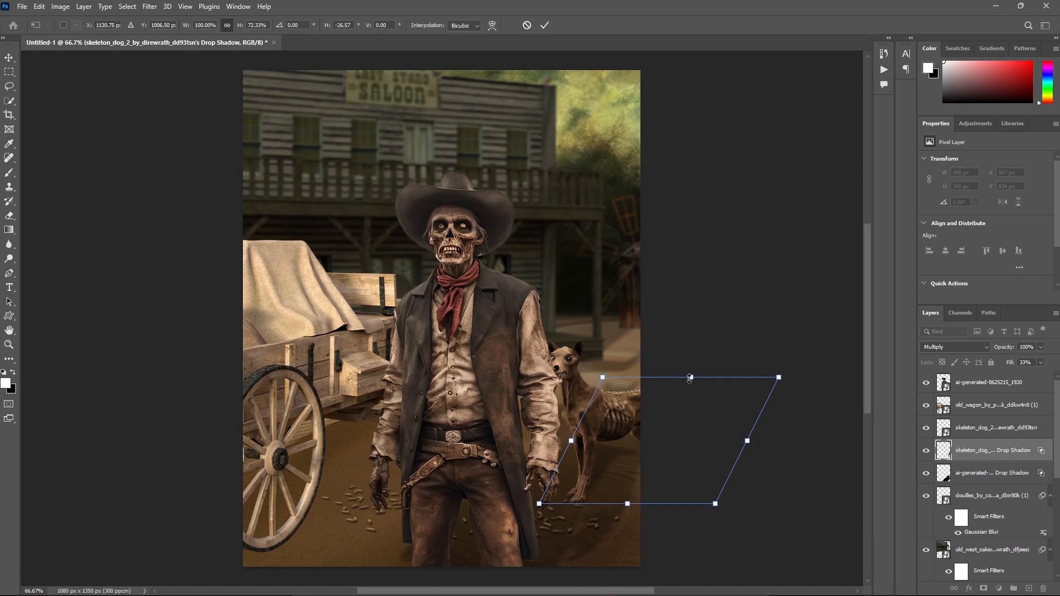
key(Return)
Stretch and skew the cowboy's shadow slightly further to about 759 by 562 px.
click(988, 474)
key(ctrl+t)
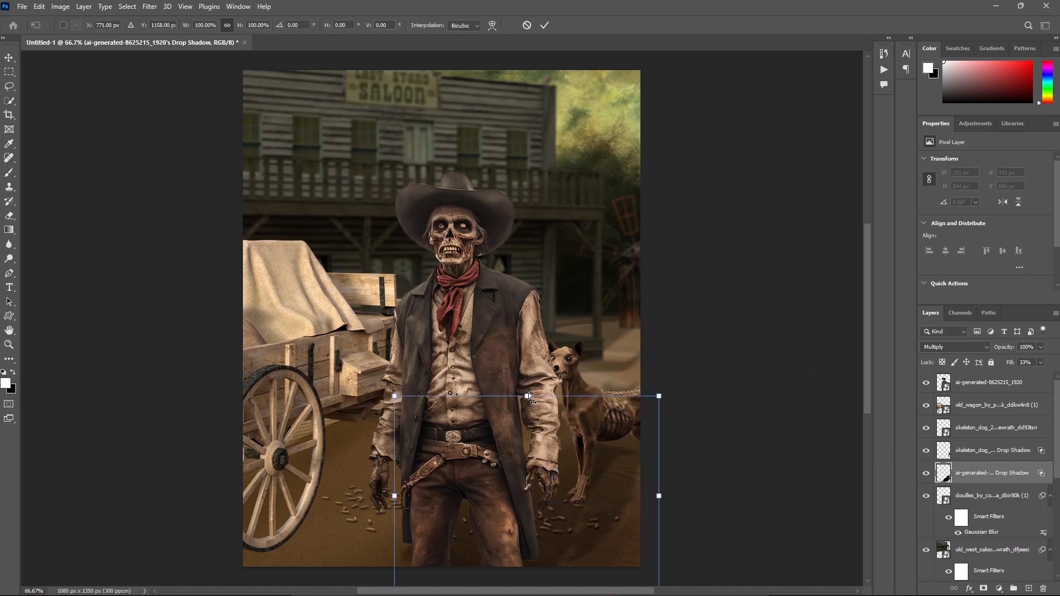
drag(528, 396, 548, 387)
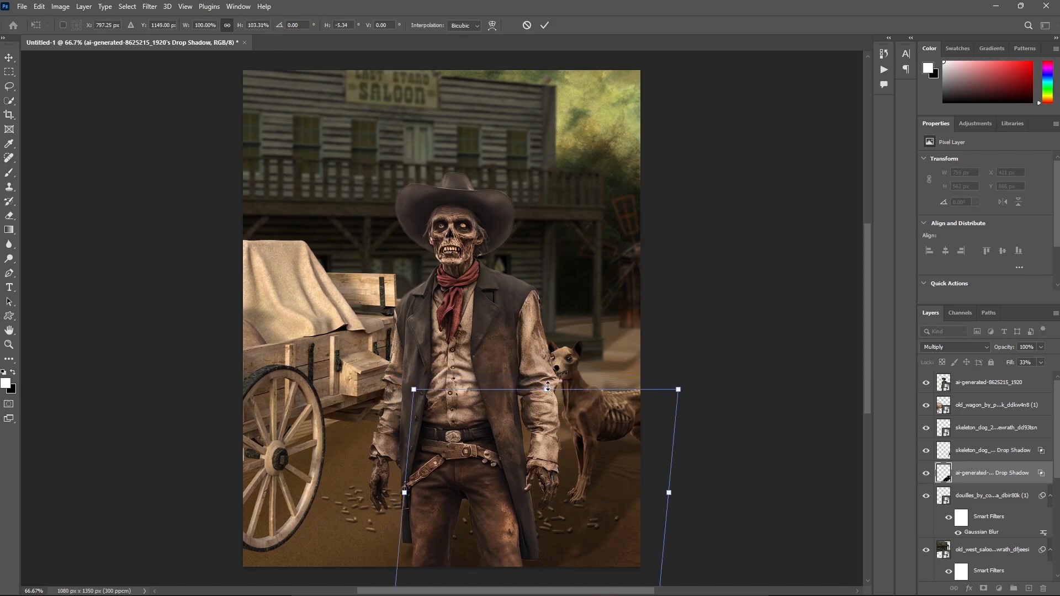
key(Return)
key(b)
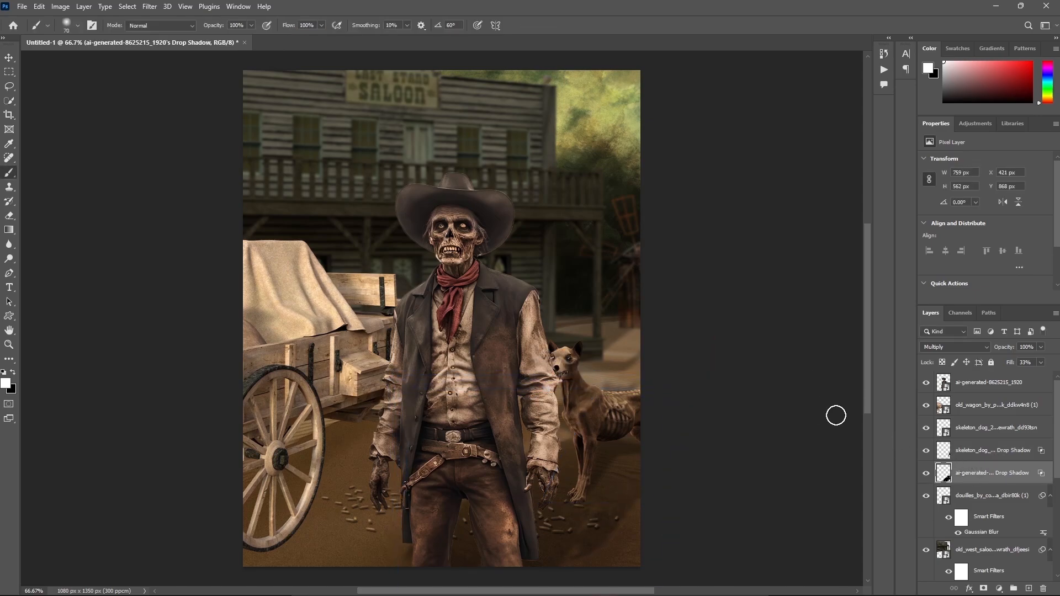
Compare the scene with the skeleton dog hidden and shown, and apply a 1-pixel Gaussian Blur to the dog.
click(984, 452)
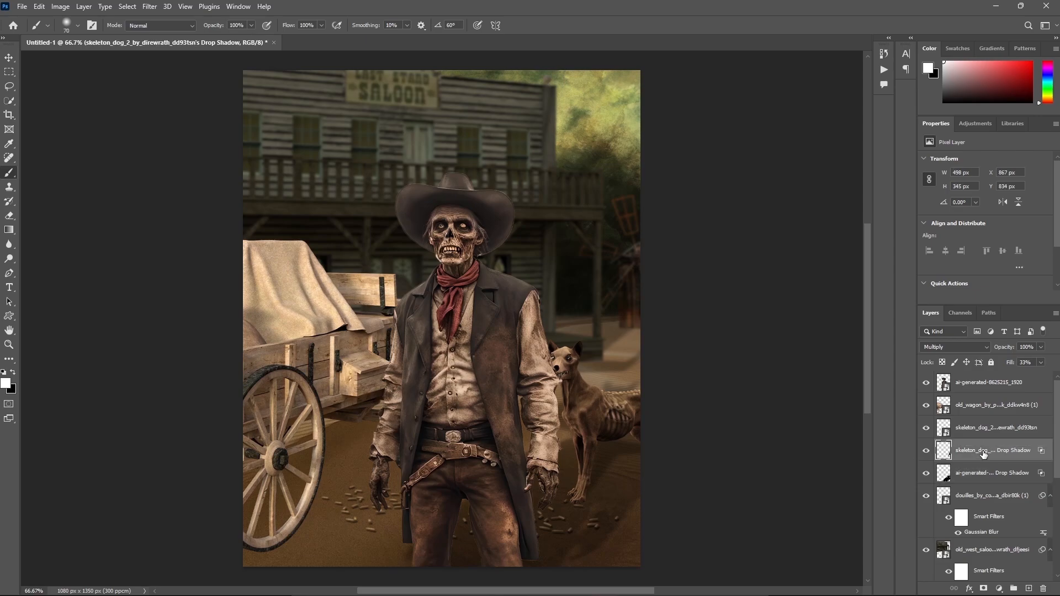
click(996, 428)
click(926, 428)
click(926, 428)
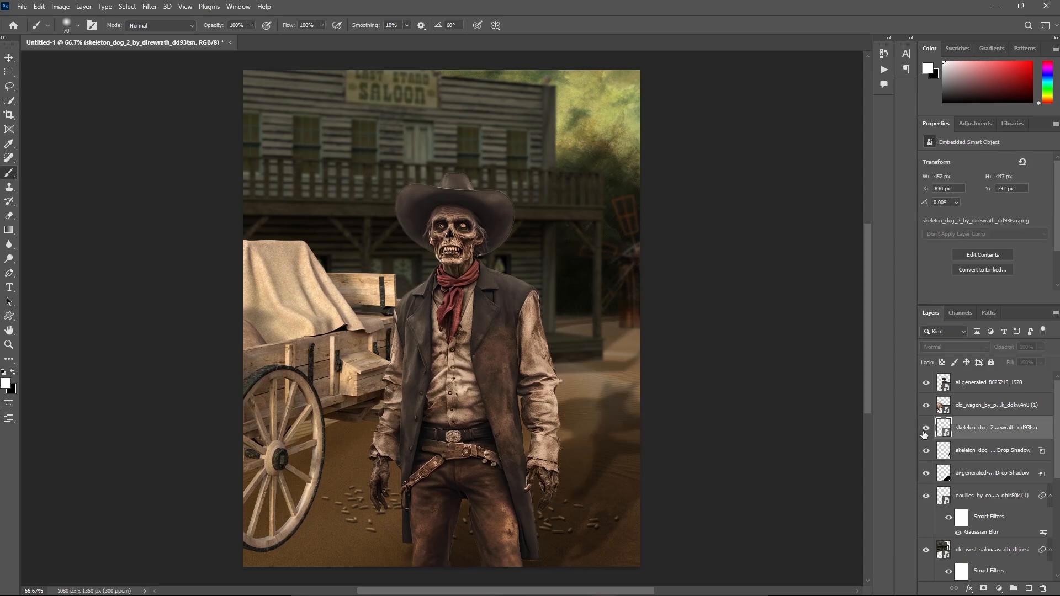
click(145, 7)
mouse_move(166, 142)
click(308, 188)
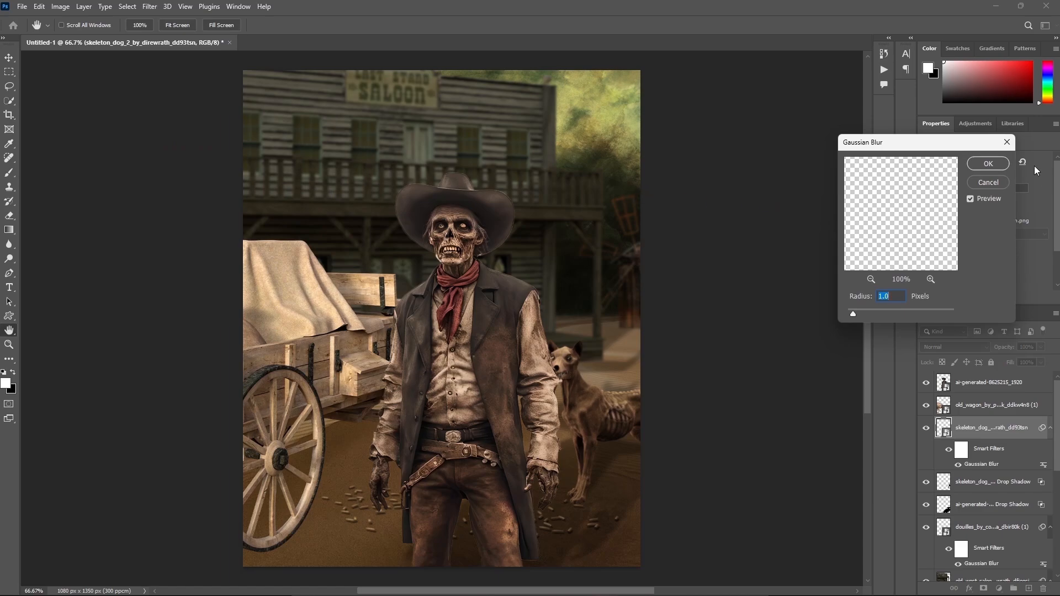
click(988, 164)
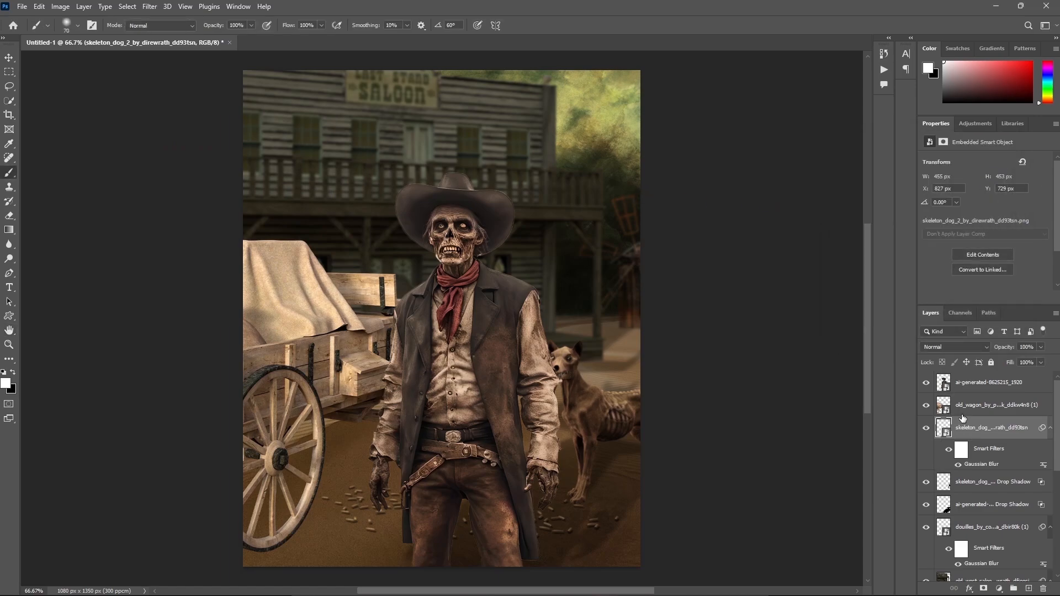
Repeat the Gaussian Blur on the old wagon layer.
click(963, 412)
click(149, 6)
click(171, 18)
click(988, 163)
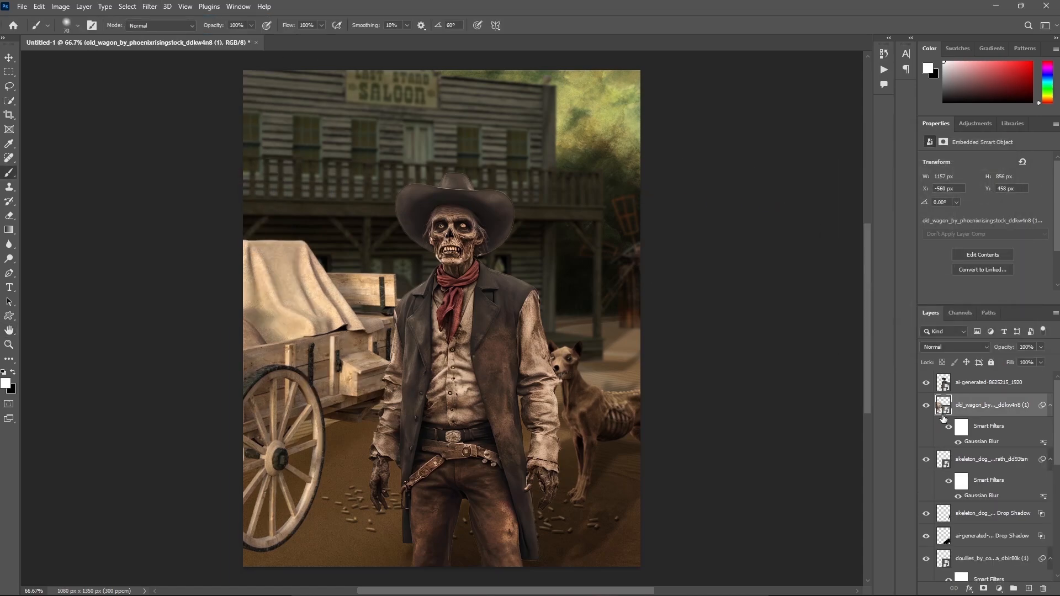
Add a layer mask to the wagon and fade the base of its wheel with a soft black 250 px brush.
click(986, 590)
key(x)
key(bracketright)
key(bracketright)
key(bracketright)
key(bracketright)
key(bracketright)
key(bracketright)
key(bracketright)
key(bracketright)
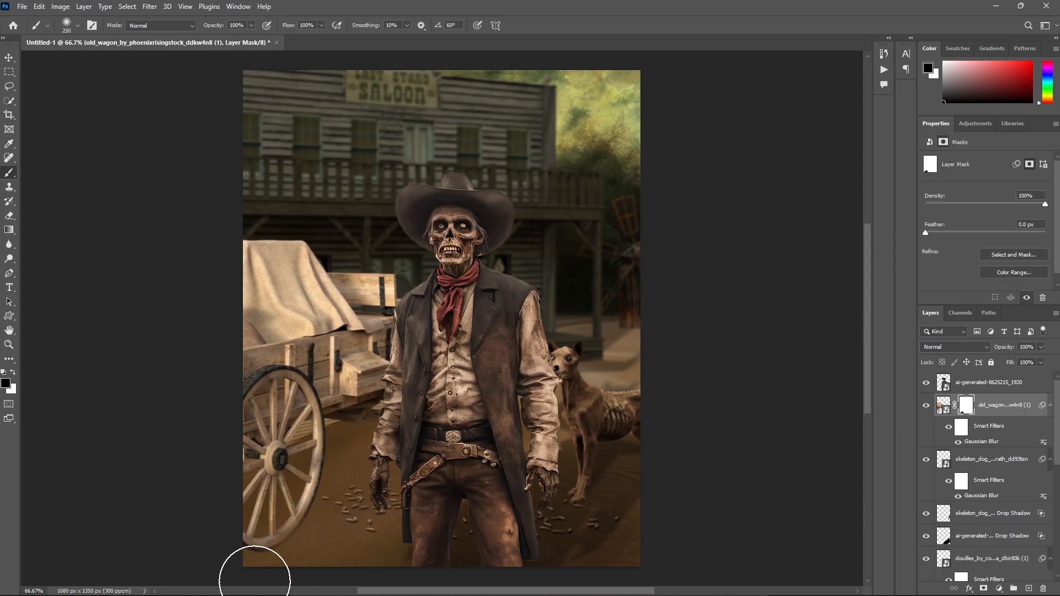
Add a Brightness/Contrast adjustment layer clipped to the old wagon layer.
click(943, 409)
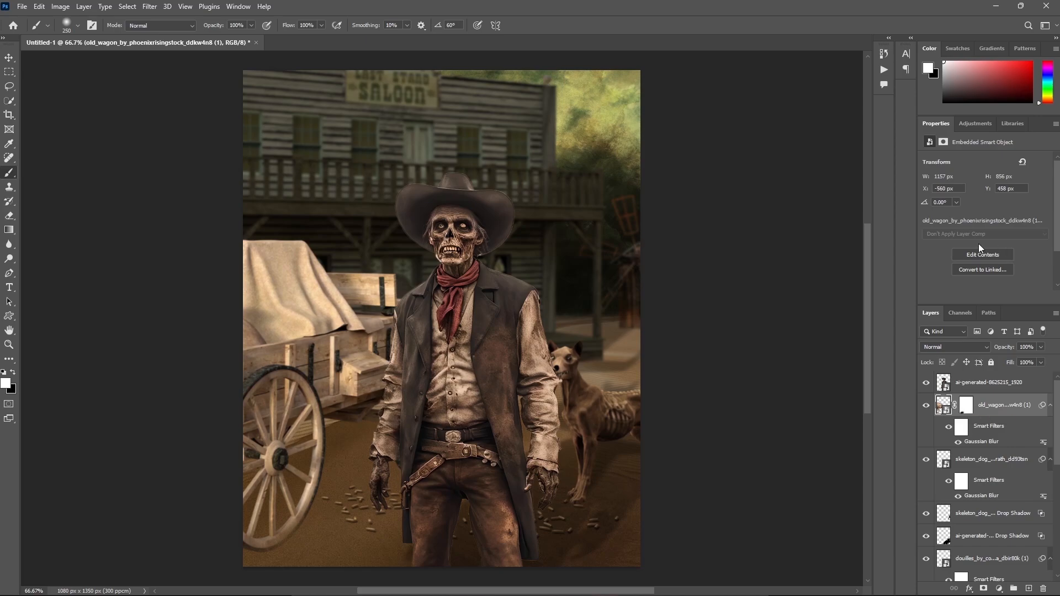
click(999, 588)
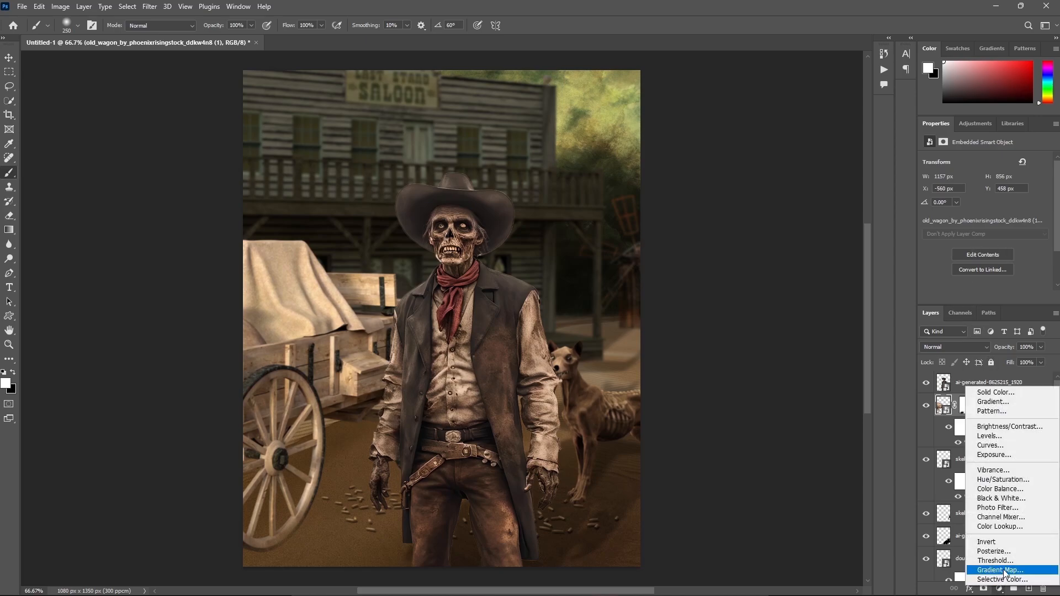
click(991, 429)
click(973, 299)
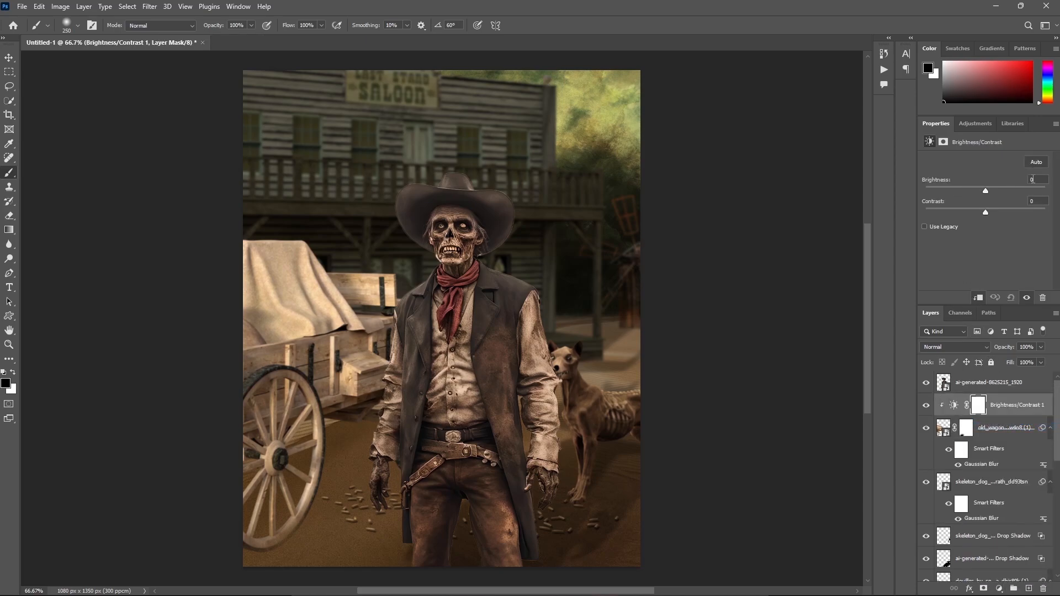
Try setting both the brightness and the contrast of the wagon's adjustment to -66.
text(-66)
key(Tab)
text(-)
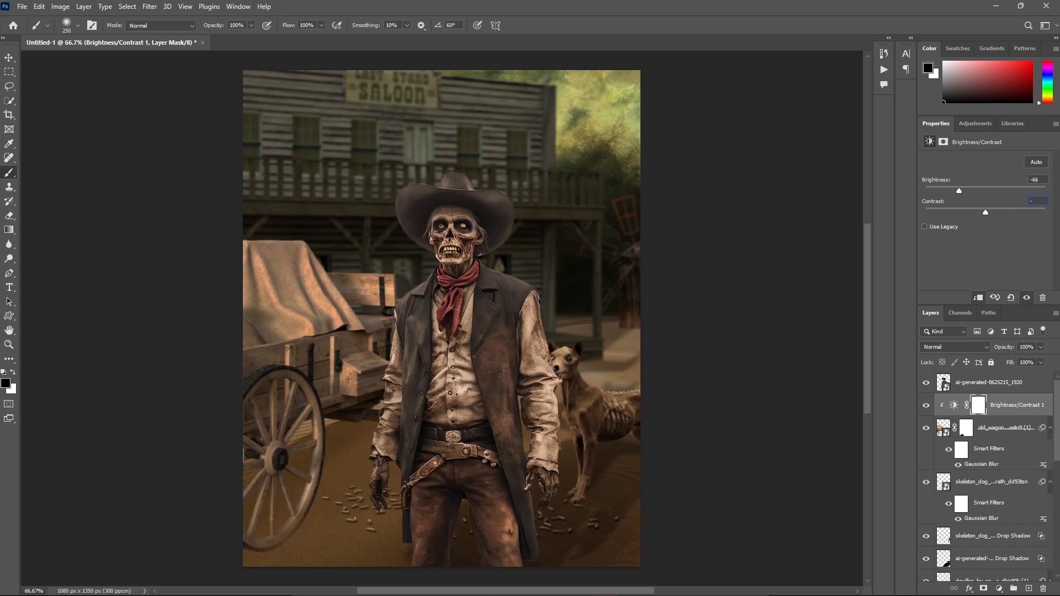
text(66)
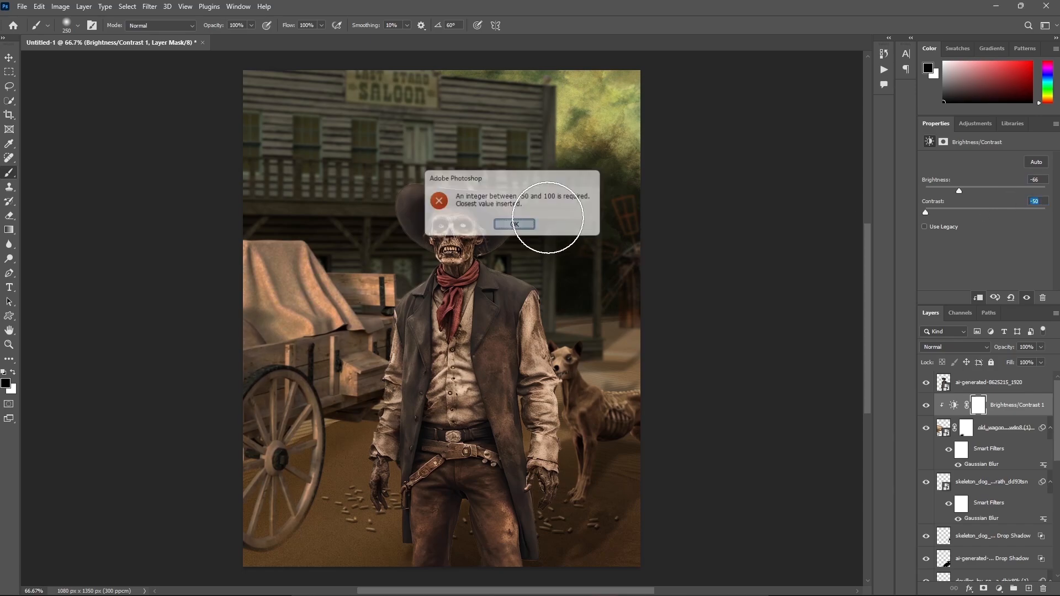
click(515, 225)
Enable Use Legacy on the wagon's Brightness/Contrast adjustment, with brightness at -66 and contrast at -62.
click(925, 226)
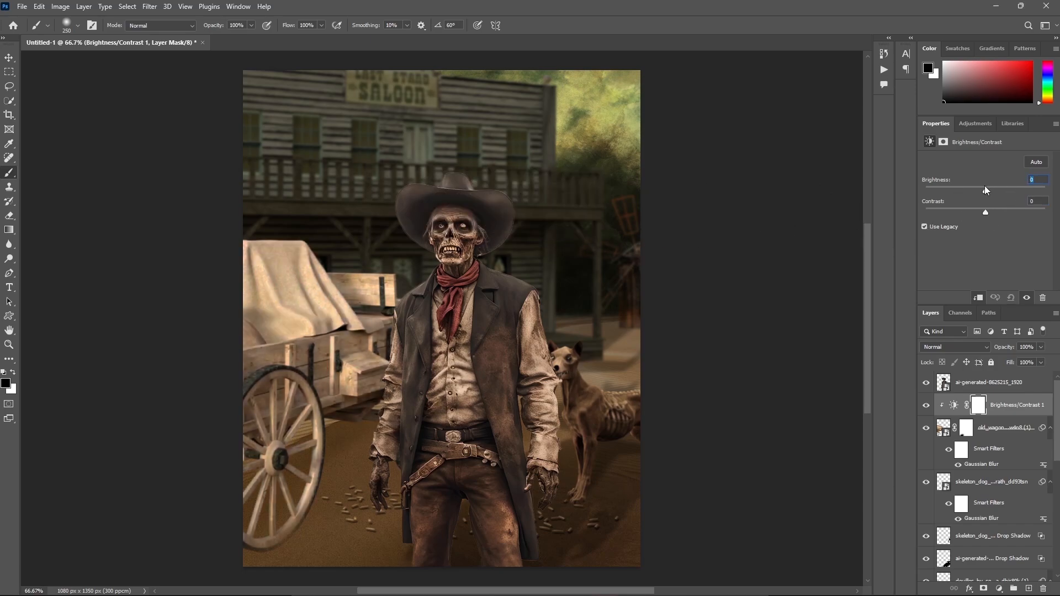
text(-62)
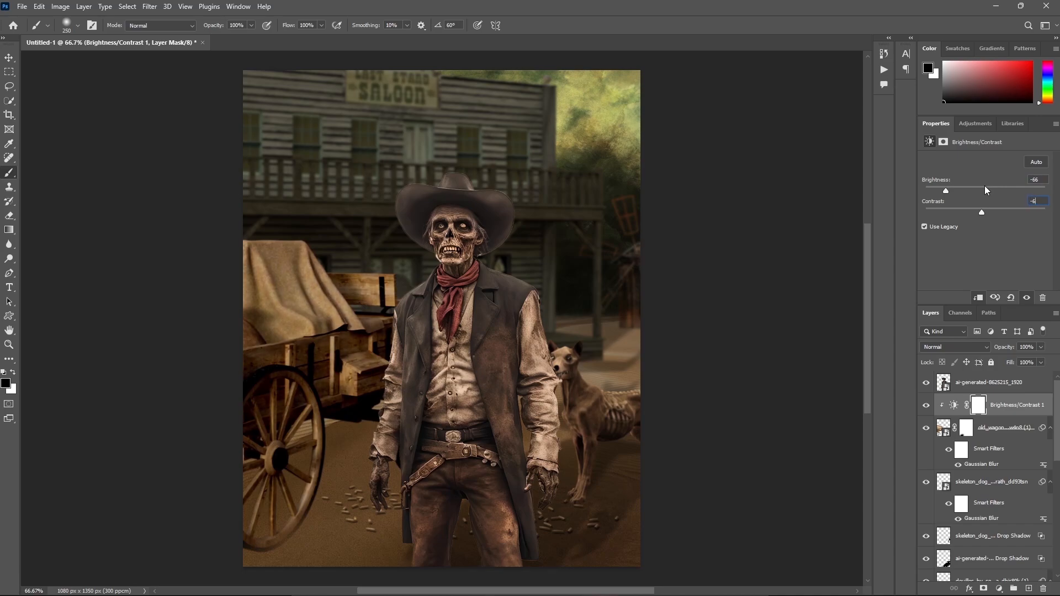
key(Return)
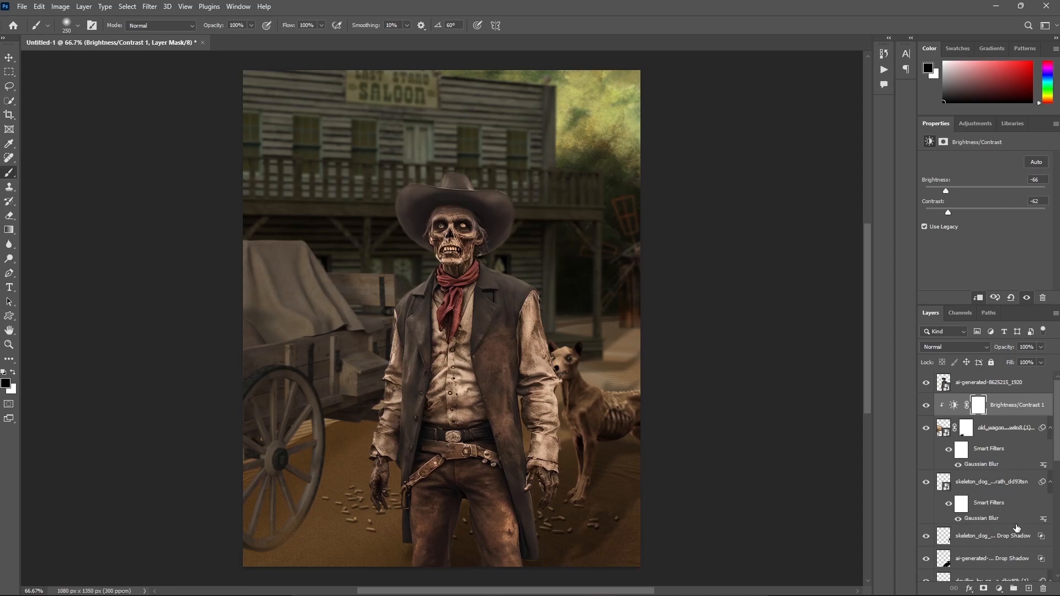
Create a new layer named light below the cowboy and paint a large soft white glow behind his head.
click(1028, 588)
double_click(963, 406)
text(light)
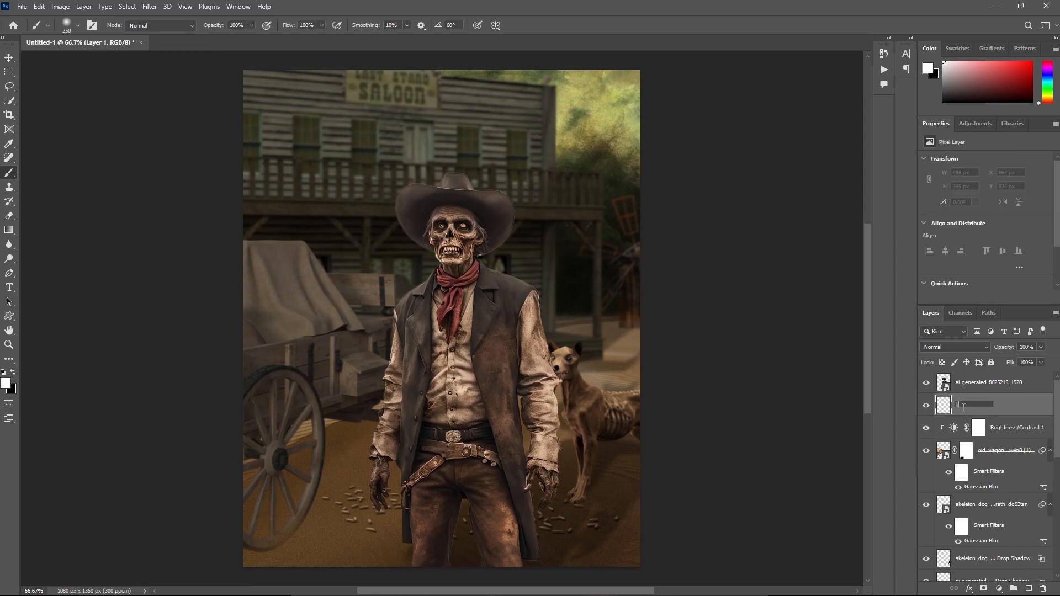
key(Return)
key(bracketright)
key(bracketright)
key(bracketright)
key(bracketright)
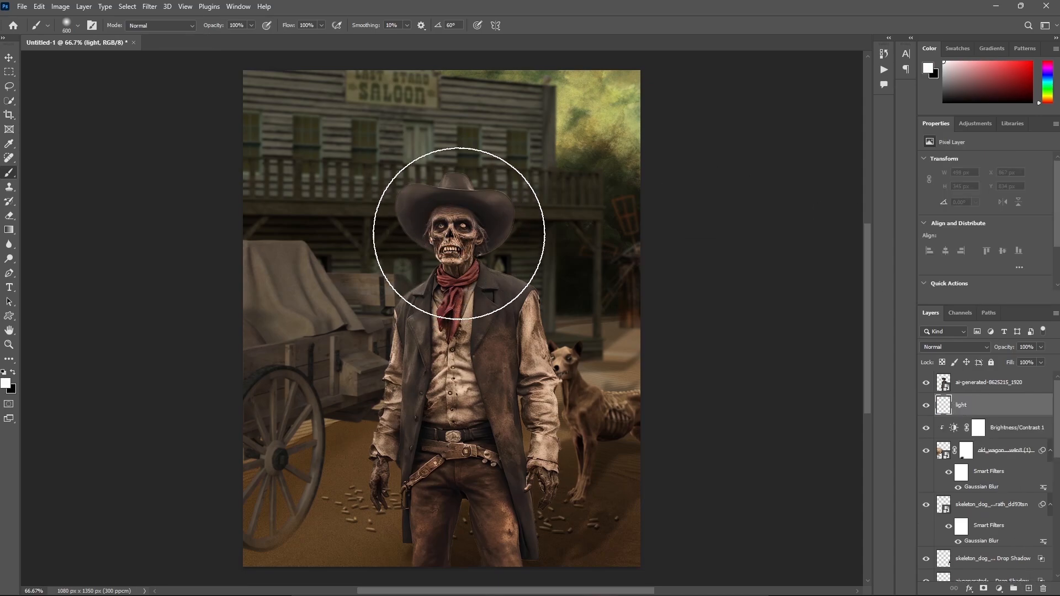
click(457, 226)
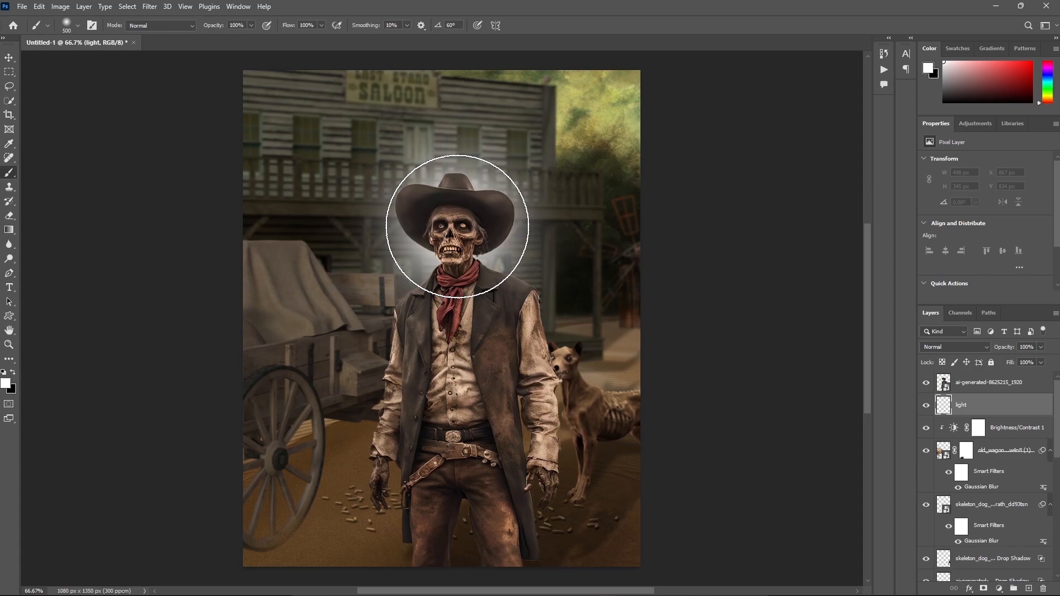
Set the light layer's blend mode to Overlay and compare the scene with the glow hidden and shown.
click(955, 347)
click(950, 449)
click(927, 405)
click(927, 406)
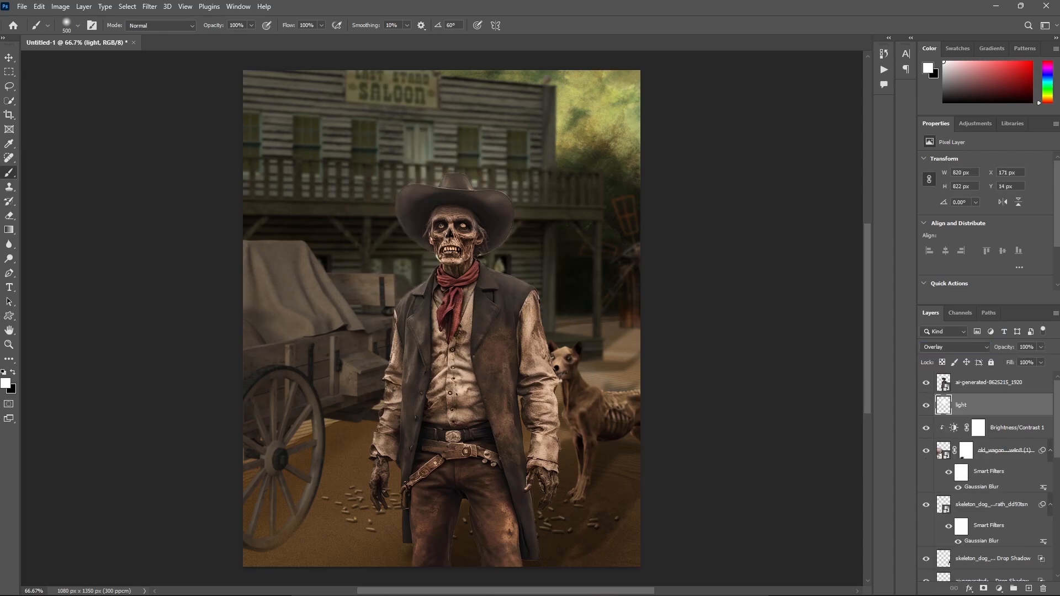
Select the old windmill's layer mask and ready a soft black brush reduced to 70 px.
click(997, 388)
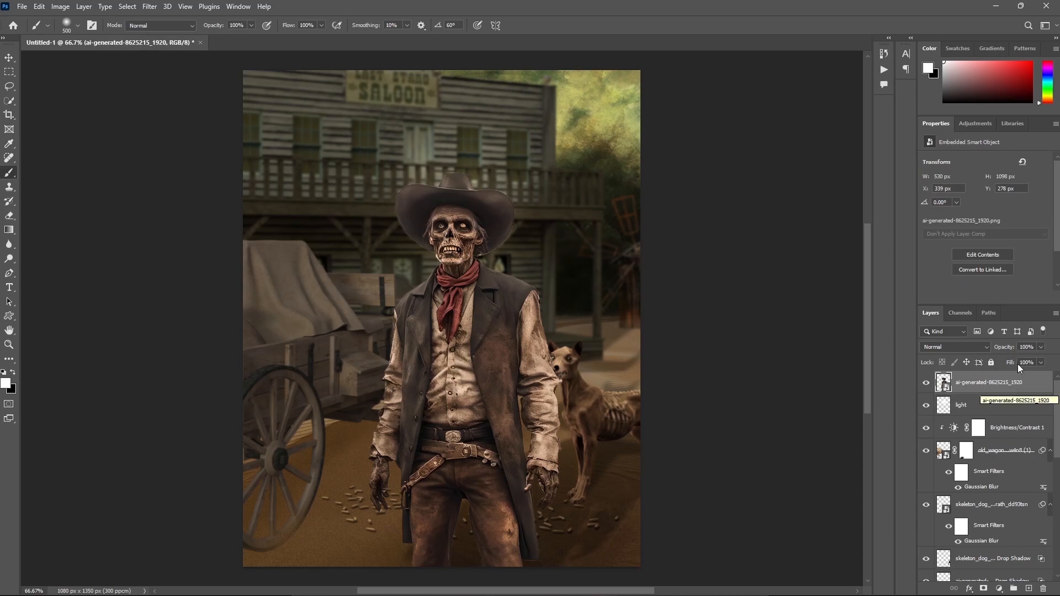
scroll(989, 436, down, 2)
scroll(965, 441, down, 3)
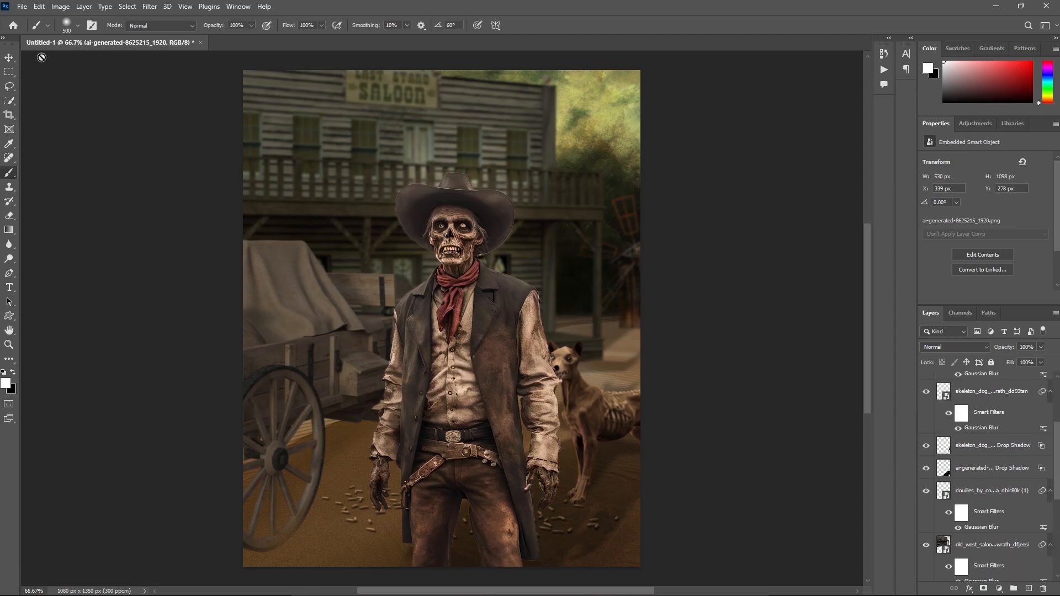
key(v)
click(717, 300)
scroll(1019, 486, up, 4)
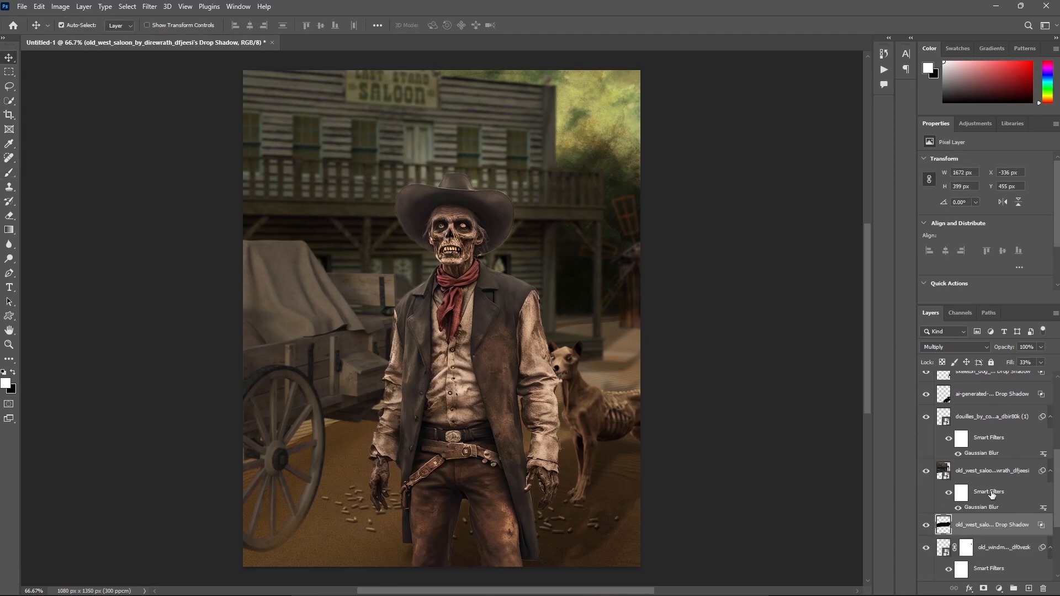
scroll(1023, 476, down, 4)
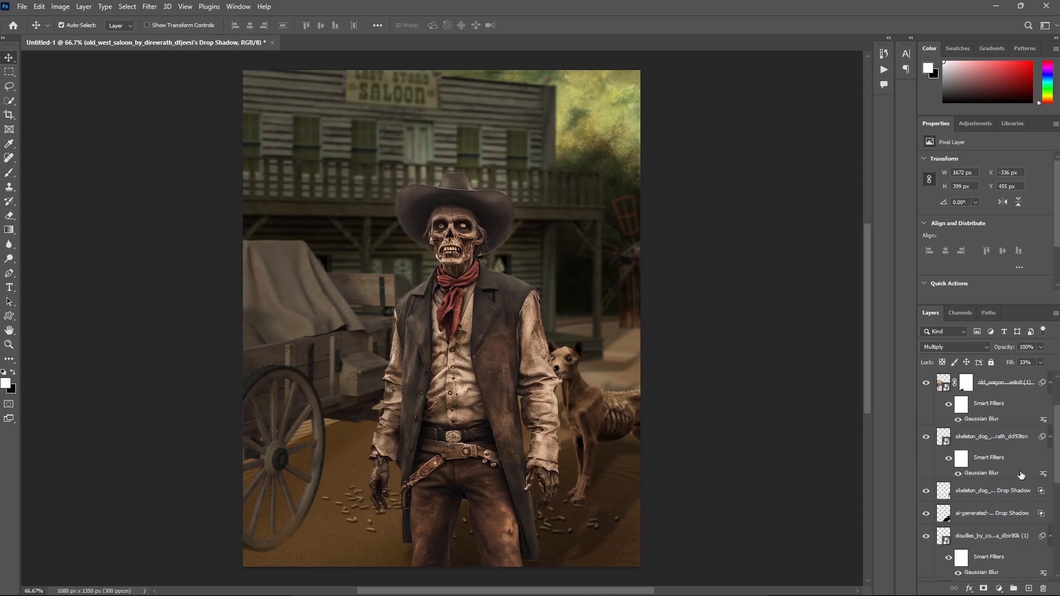
click(975, 523)
scroll(1005, 530, down, 4)
click(1007, 464)
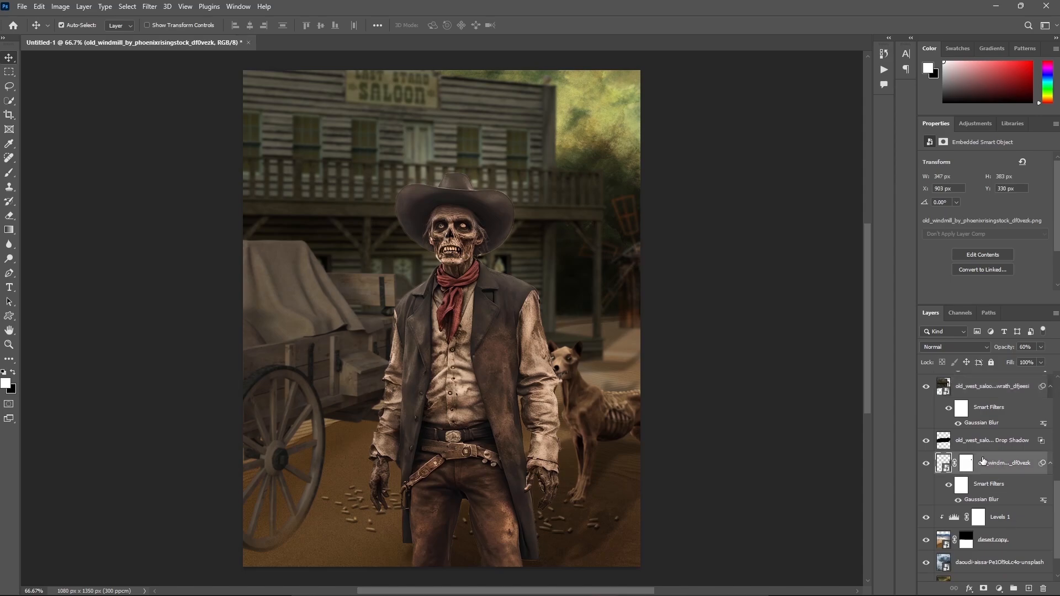
click(966, 463)
key(x)
key(b)
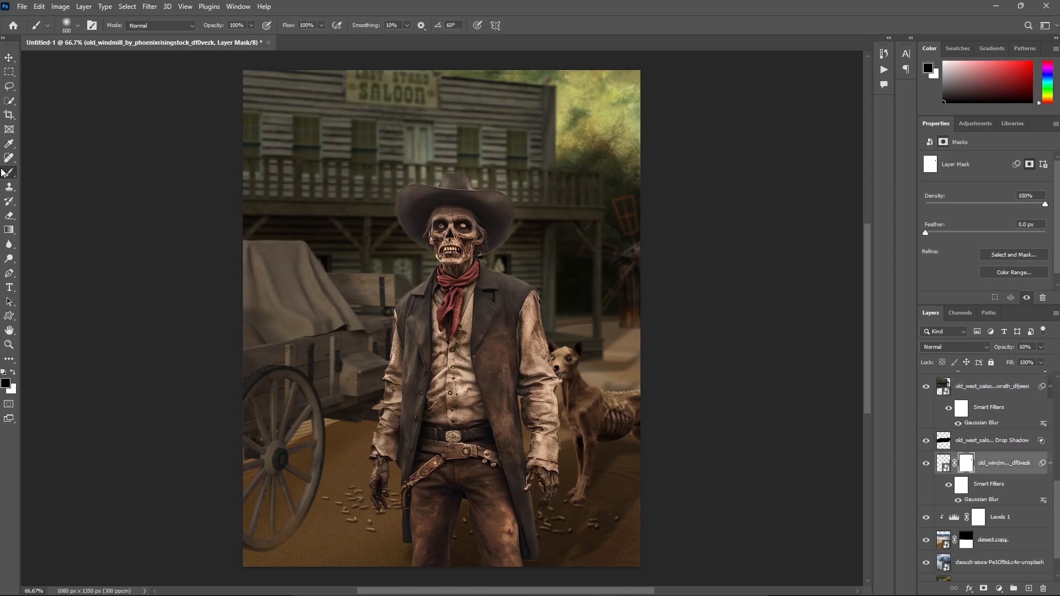
key(bracketleft)
key(bracketleft)
key(bracketleft)
key(bracketleft)
key(bracketleft)
Stamp all visible layers into a new layer above the cowboy and name it "shift ctrl alt e".
scroll(1027, 430, up, 8)
click(988, 389)
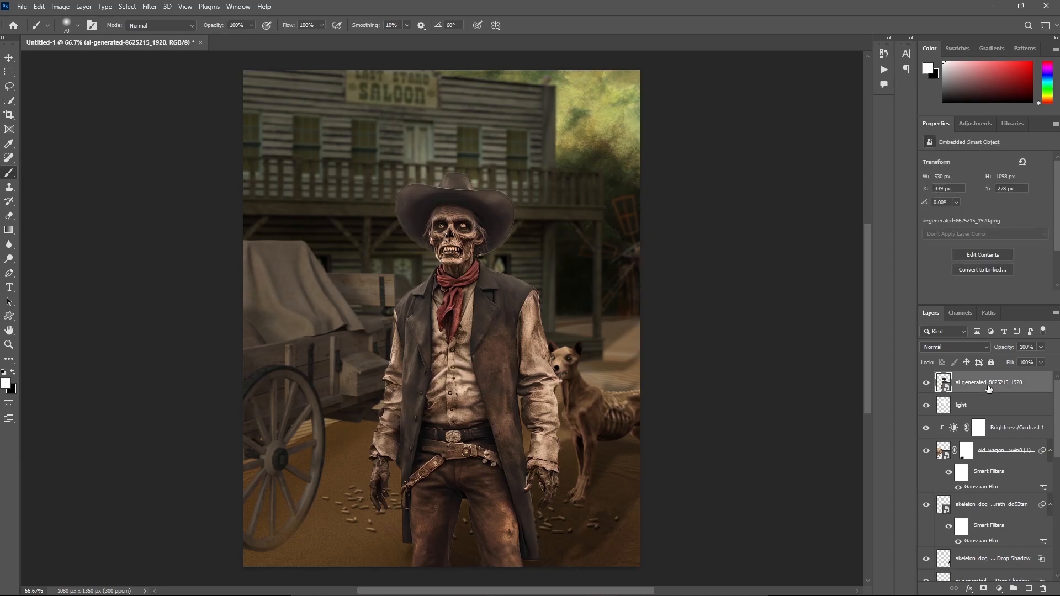
key(ctrl+shift+alt+e)
double_click(968, 381)
text(sh)
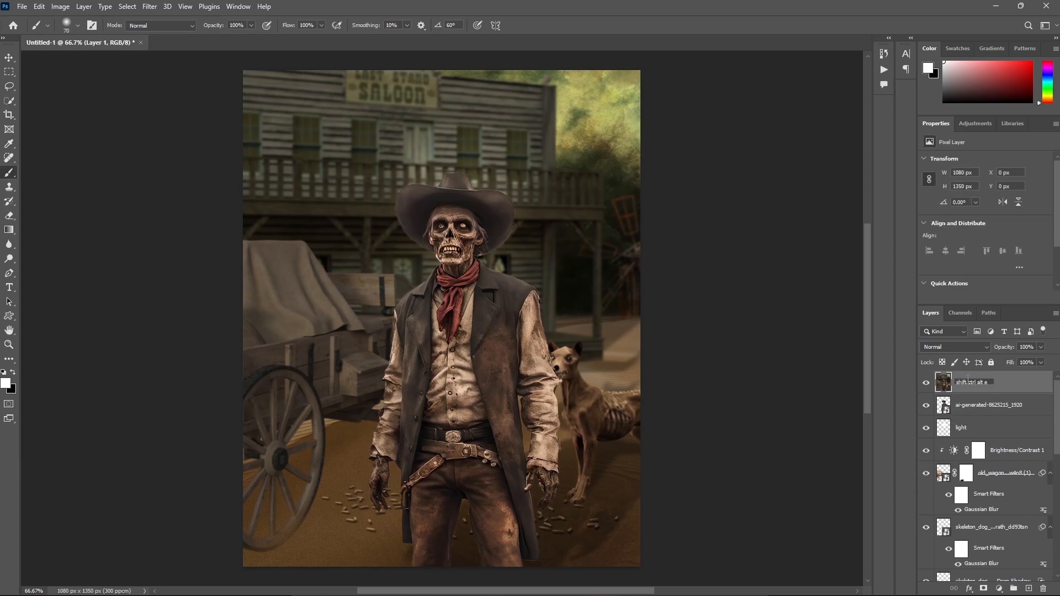
text(ift ctrl alt e)
key(Return)
Convert the stamped layer to a smart object and open it in the Camera Raw Filter.
right_click(972, 382)
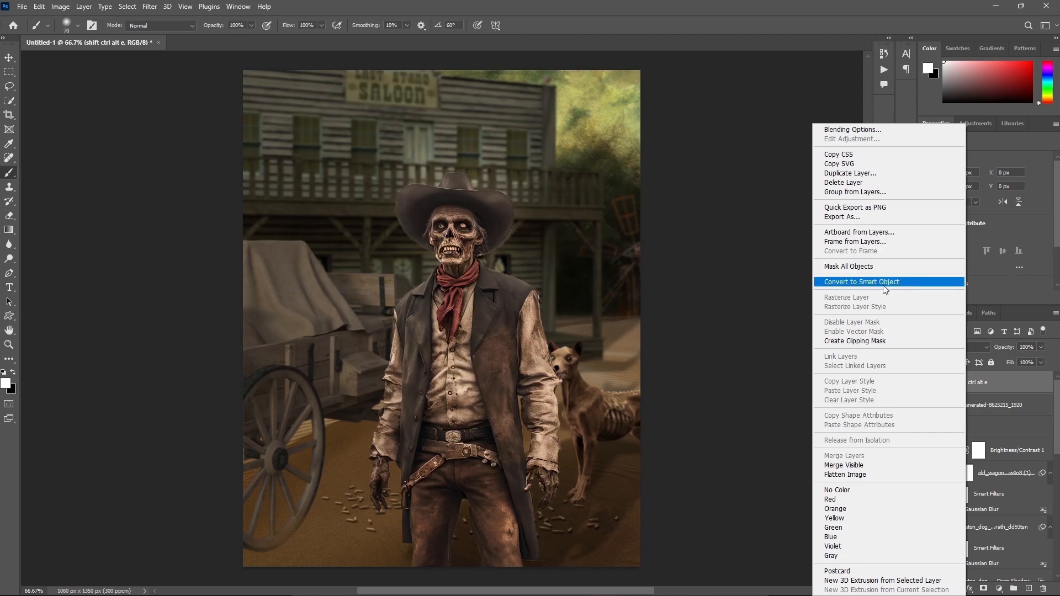
click(885, 284)
click(149, 6)
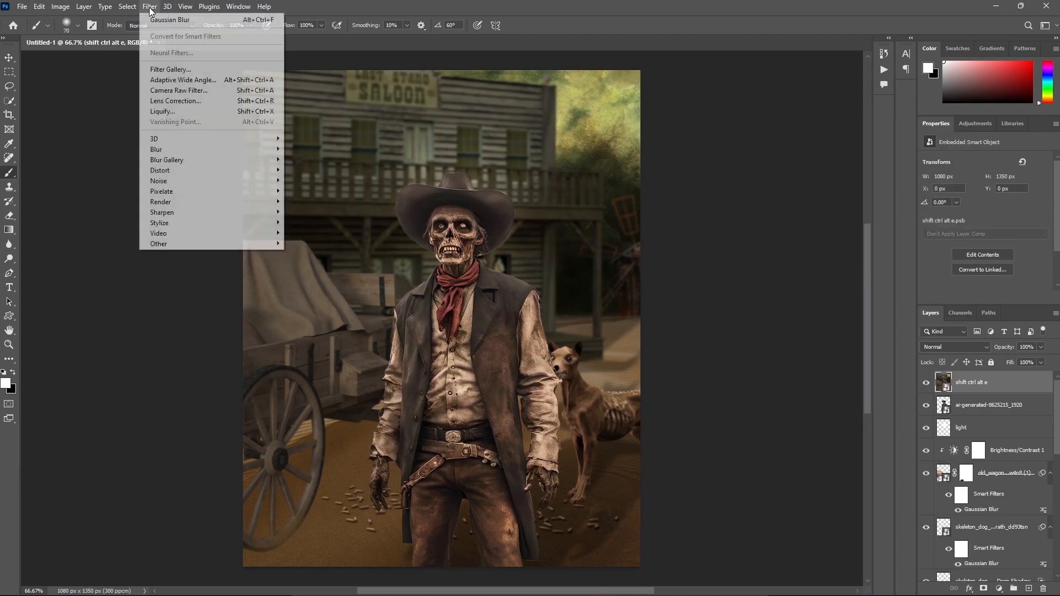
click(175, 87)
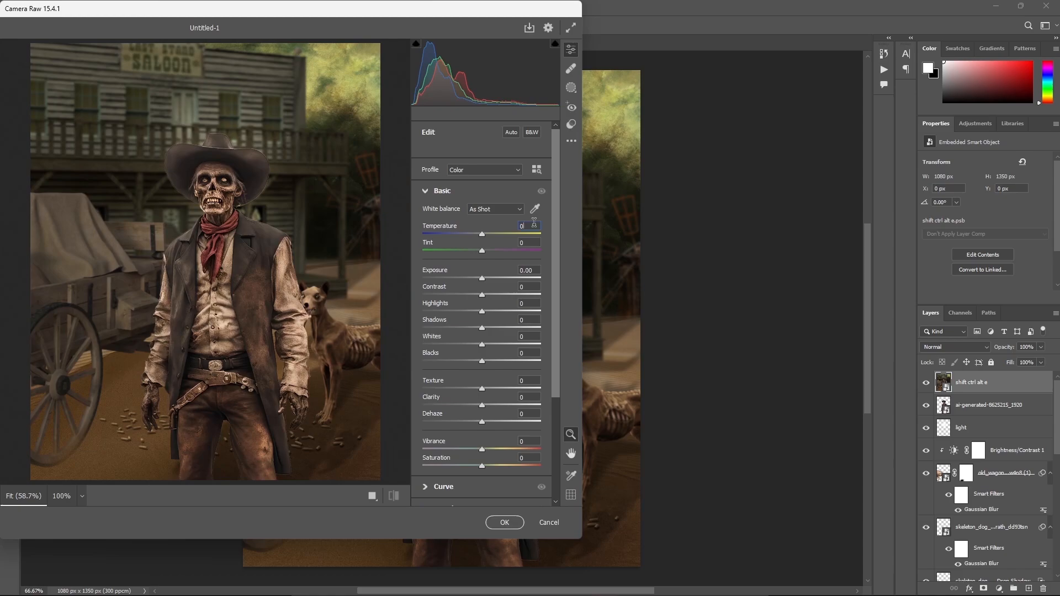
Set the Camera Raw temperature to +4, tint to -7 and exposure to +0.85.
text(4)
key(Tab)
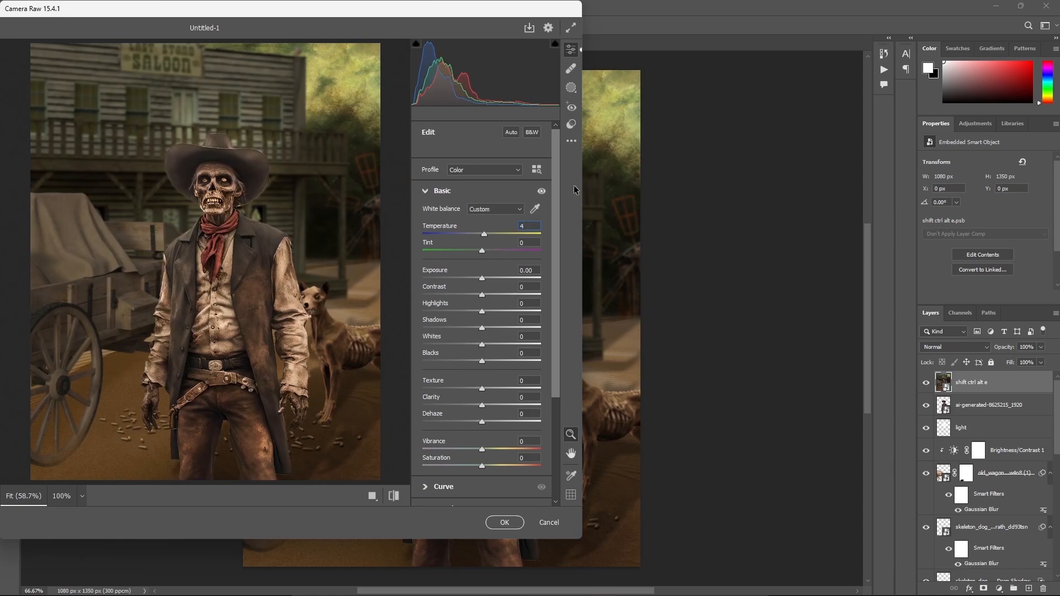
text(-7)
key(Tab)
text(.85)
key(Tab)
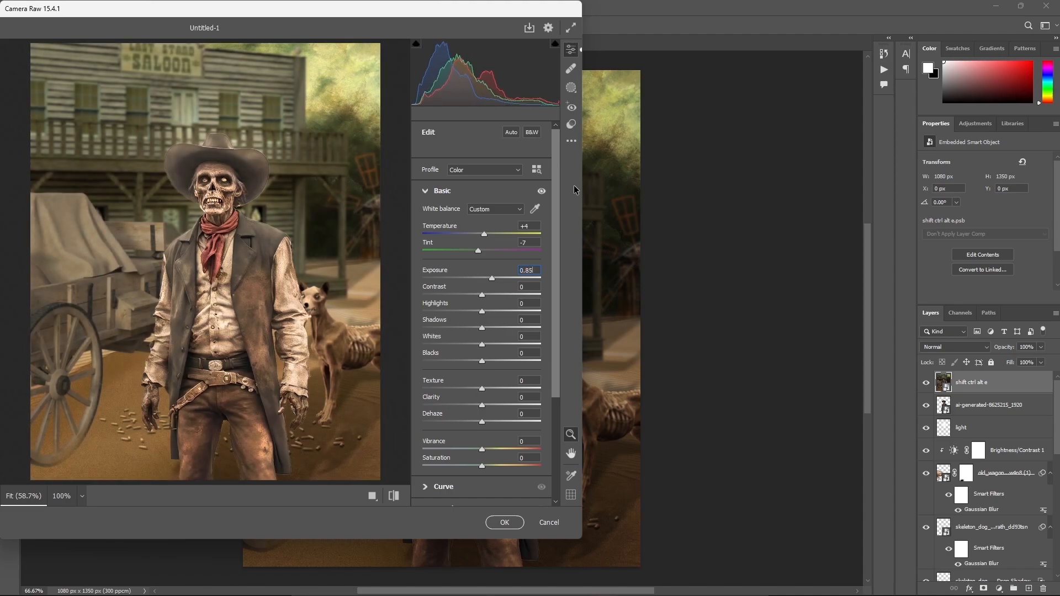
Set contrast to +42, highlights to -16, shadows to +71, whites to -6 and blacks to +29.
text(42)
key(Tab)
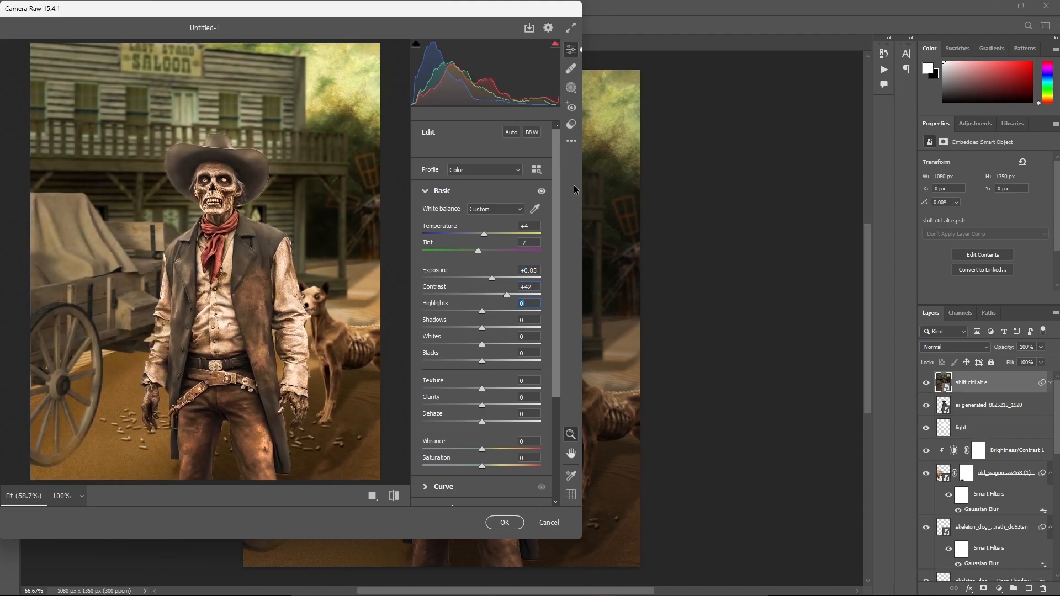
text(-16)
key(Tab)
text(71)
key(Tab)
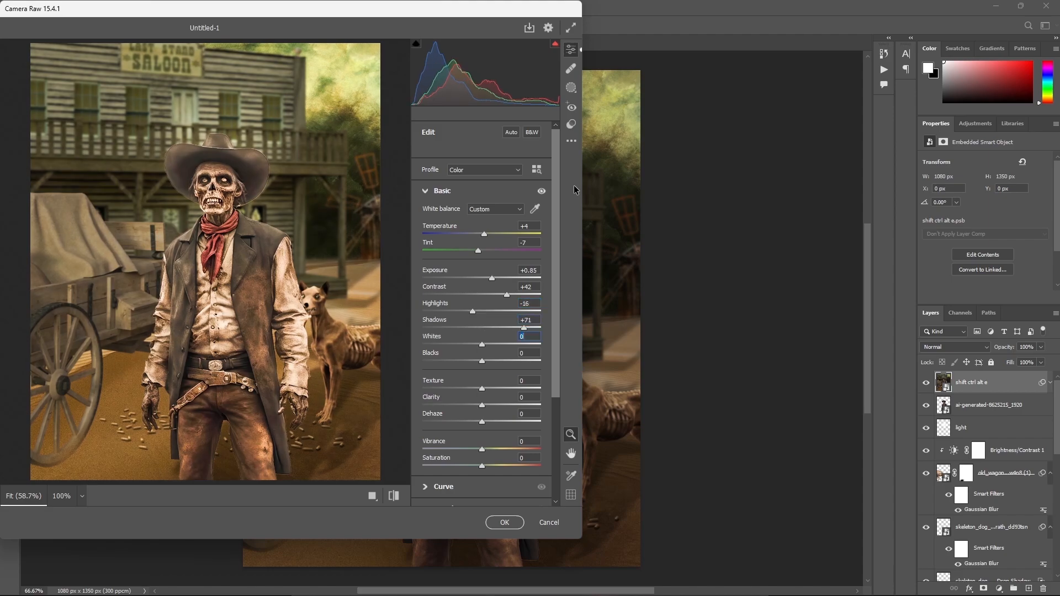
text(-6)
text(29)
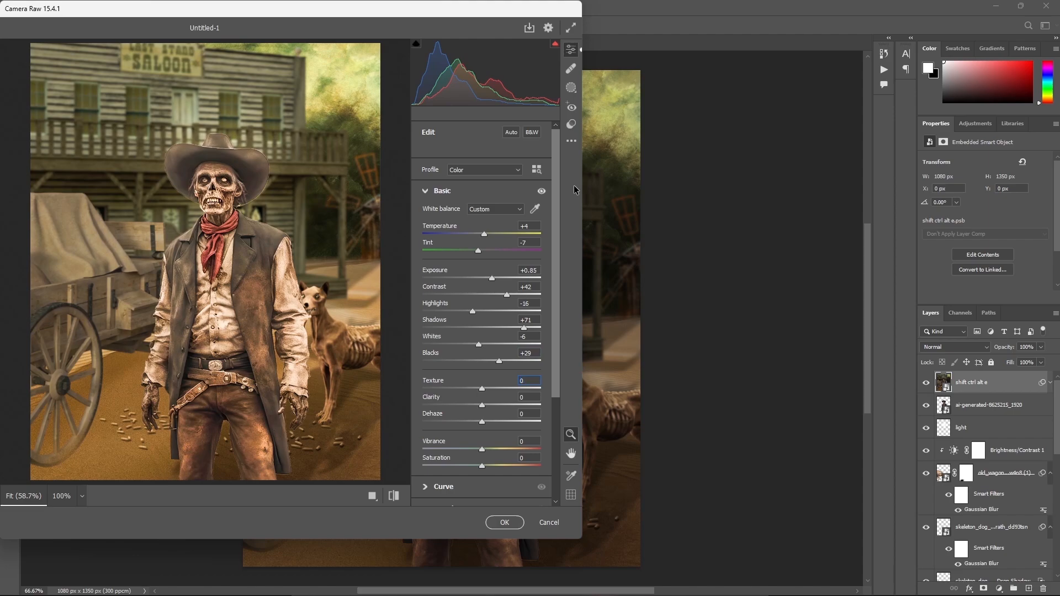
Set clarity to +21, vibrance to +12 and saturation to -8.
text(21)
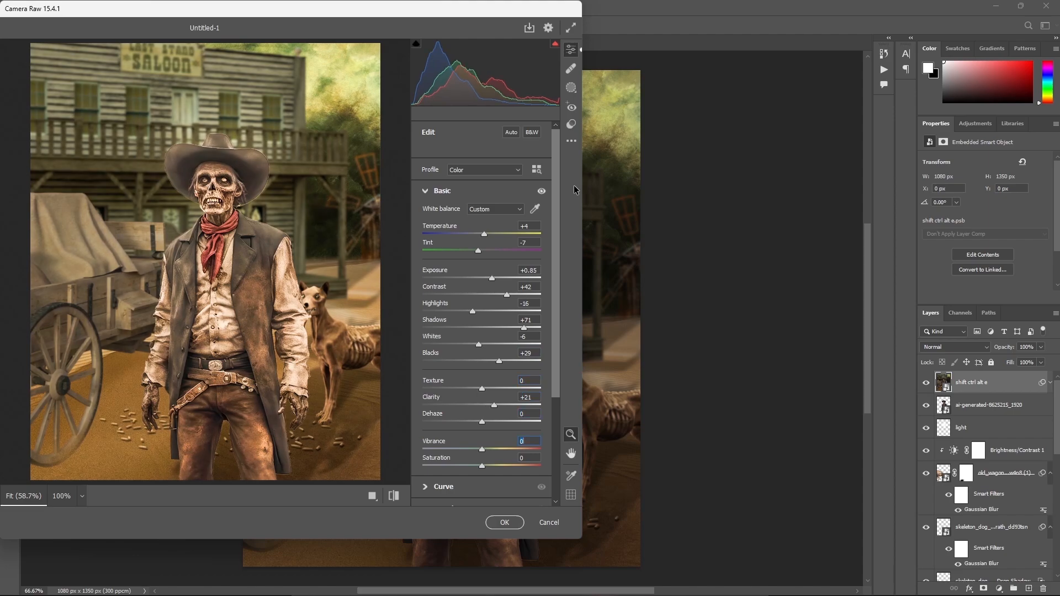
text(12)
key(Tab)
text(-8)
Adjust the parametric curve with highlights at -26, lights at -2, darks at -17 and shadows at -42.
scroll(465, 210, down, 3)
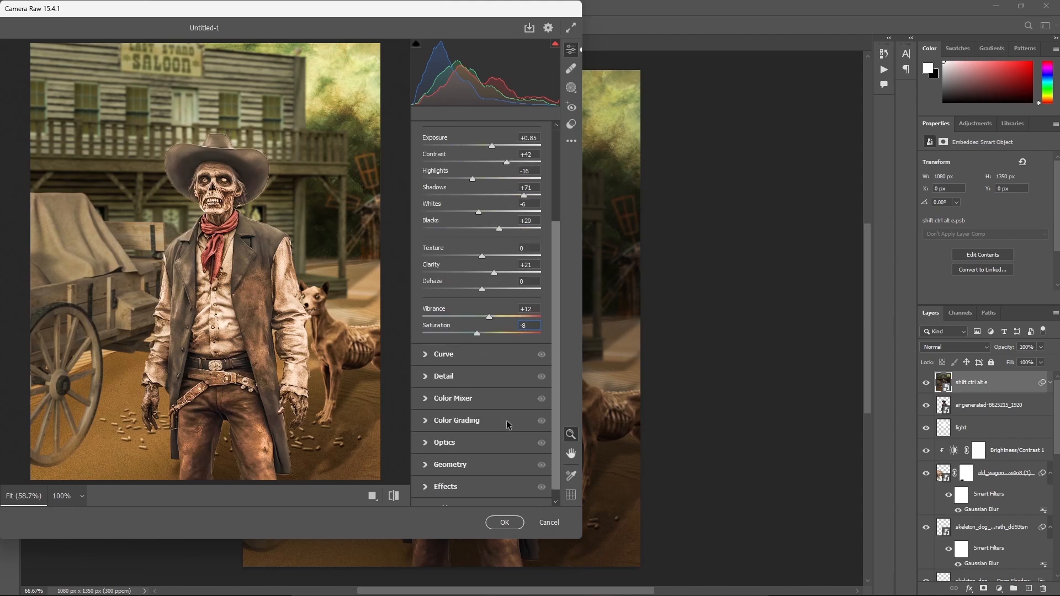
click(422, 358)
click(445, 231)
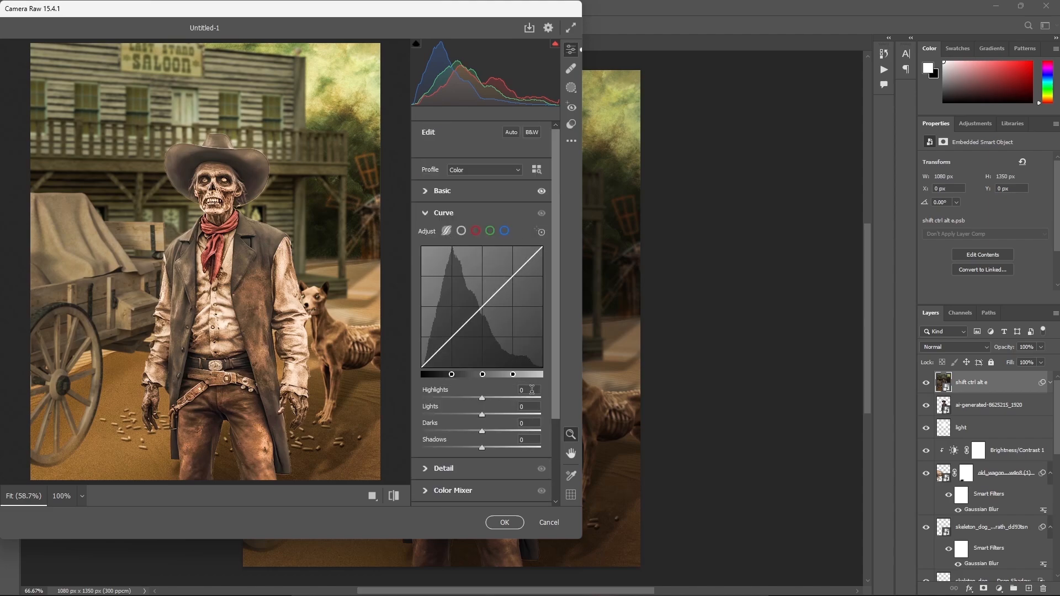
text(-26)
key(Tab)
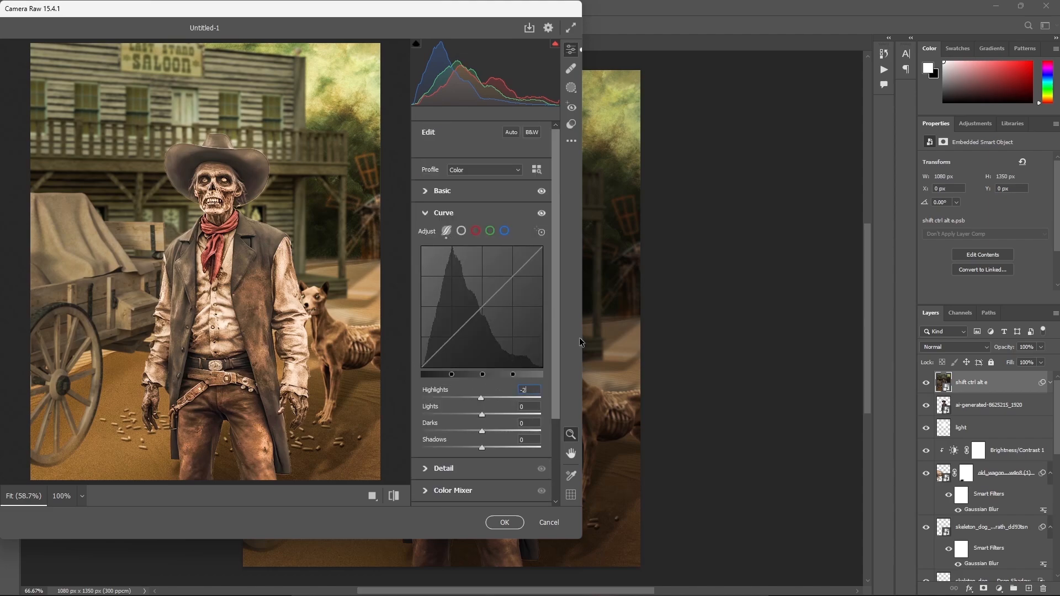
text(-2)
key(Tab)
text(-17)
key(Tab)
text(-42)
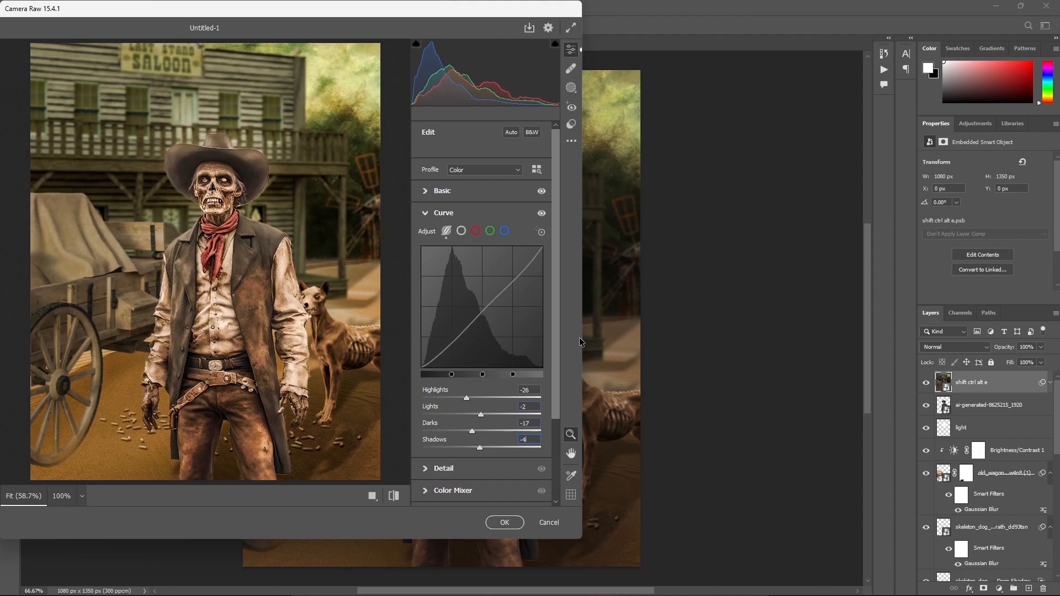
On the point curve, set the black point to input 0 and output 44.
click(461, 231)
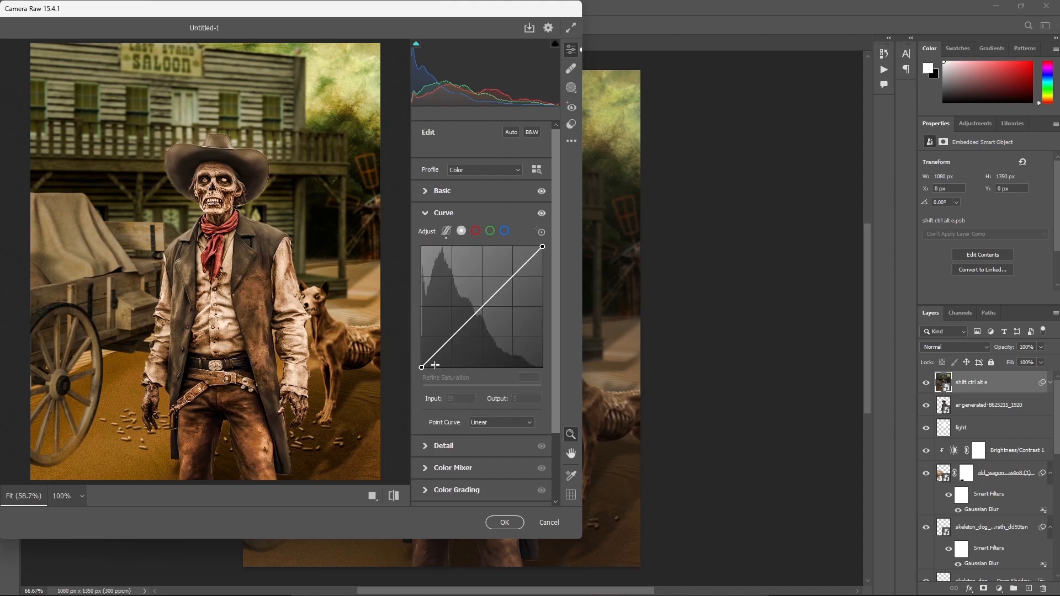
drag(421, 367, 427, 367)
click(426, 402)
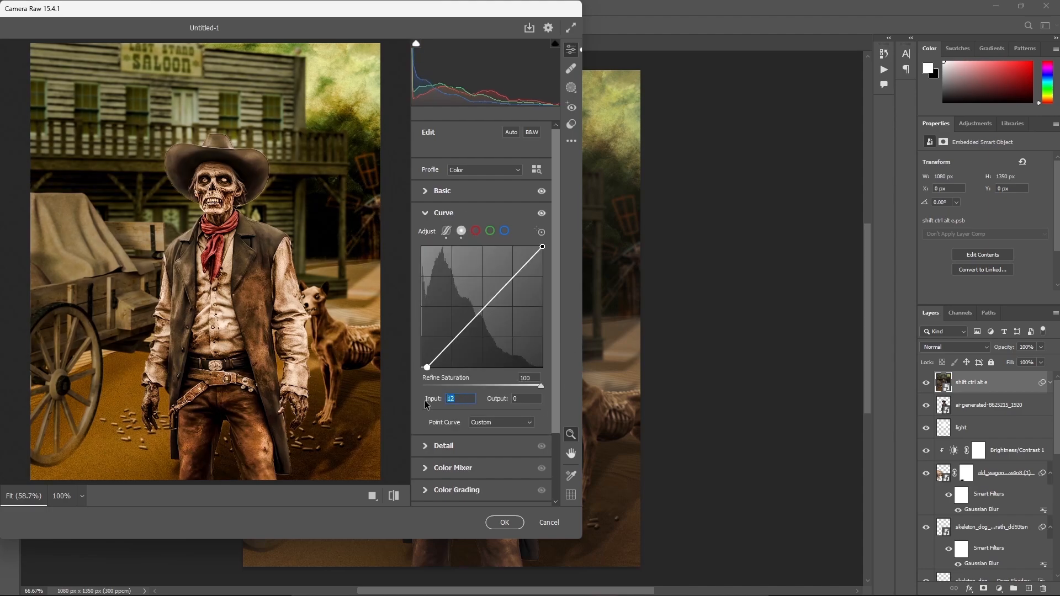
text(0)
key(Tab)
text(44)
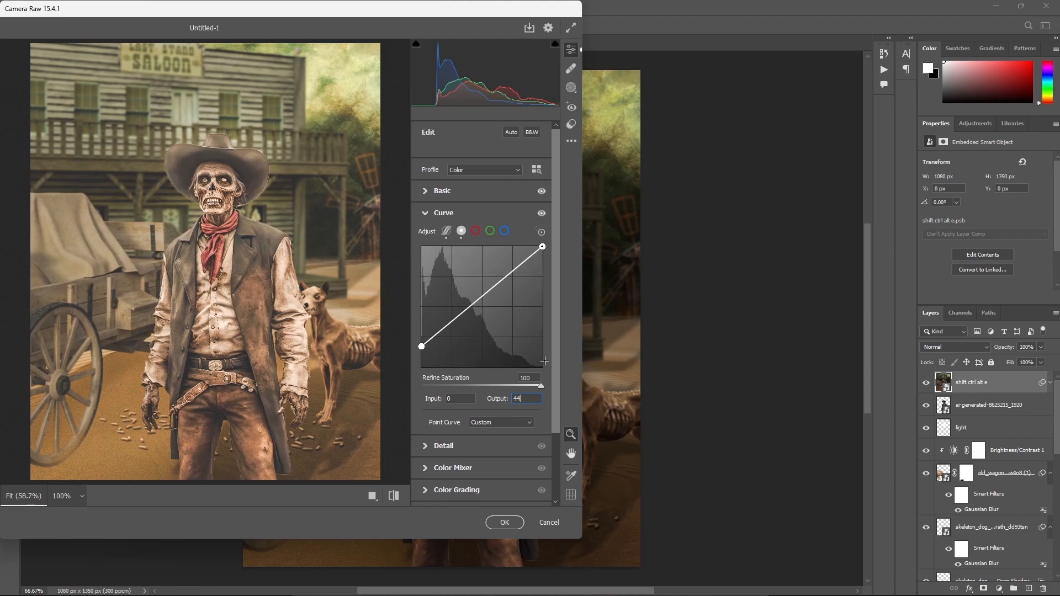
Add a middle point to the point curve with input 84 and output 84.
click(480, 300)
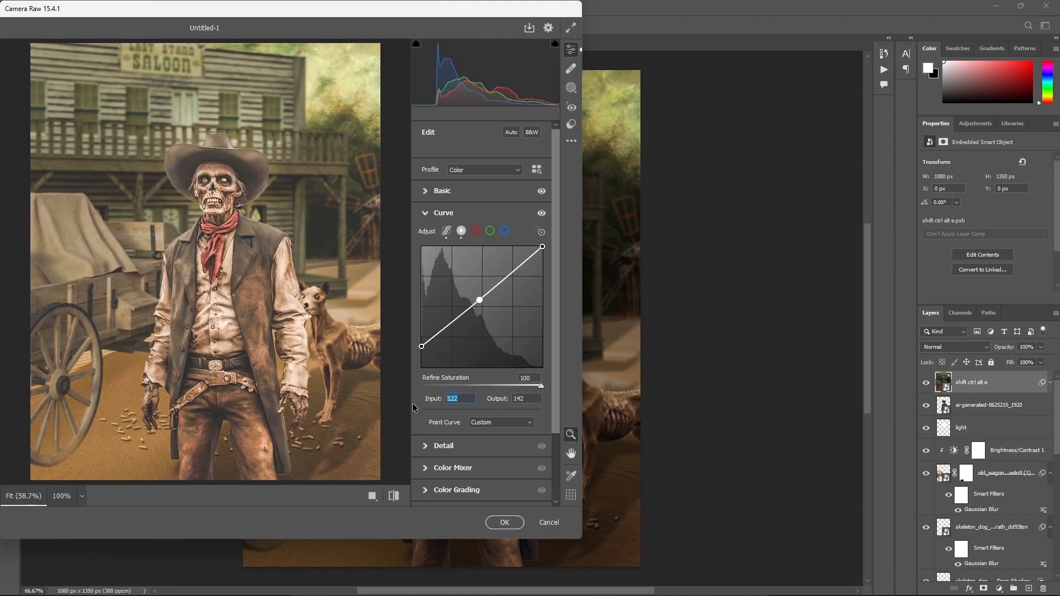
text(84)
key(Tab)
text(84)
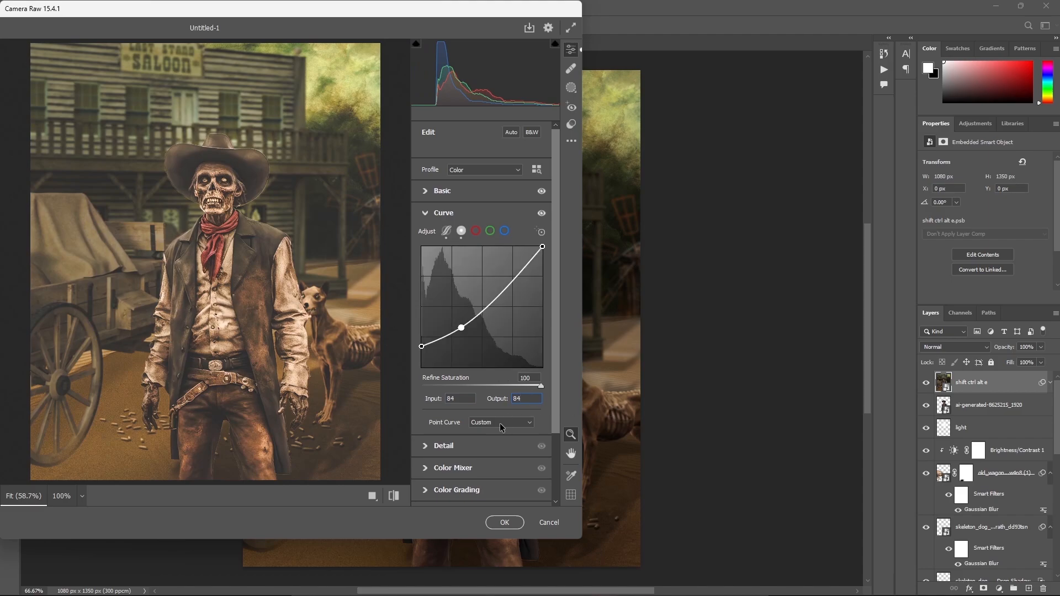
Set noise reduction to 29 and the yellows hue in the color mixer to -21.
click(430, 448)
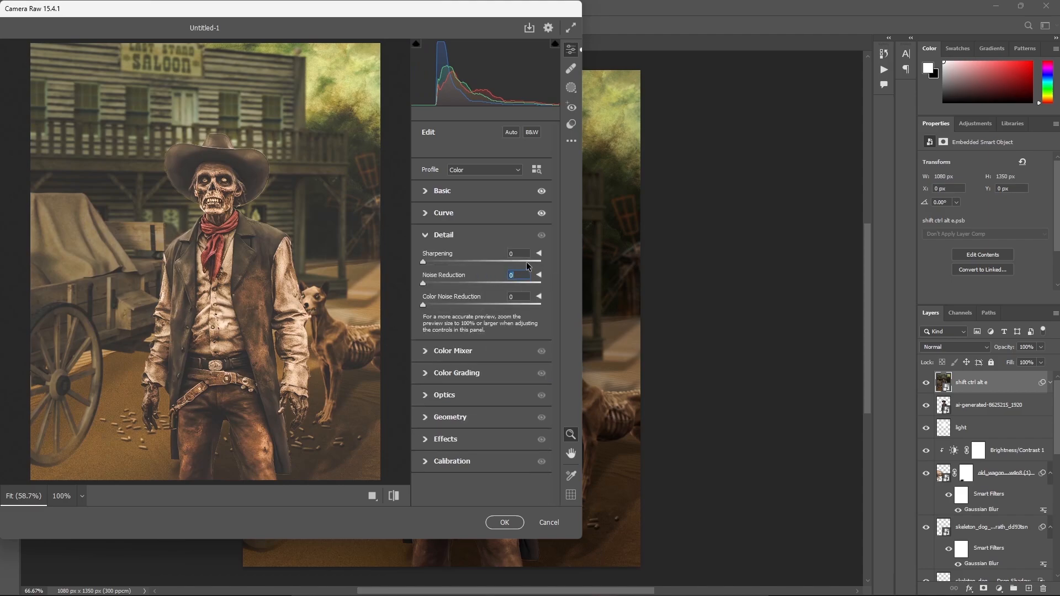
text(29)
click(422, 349)
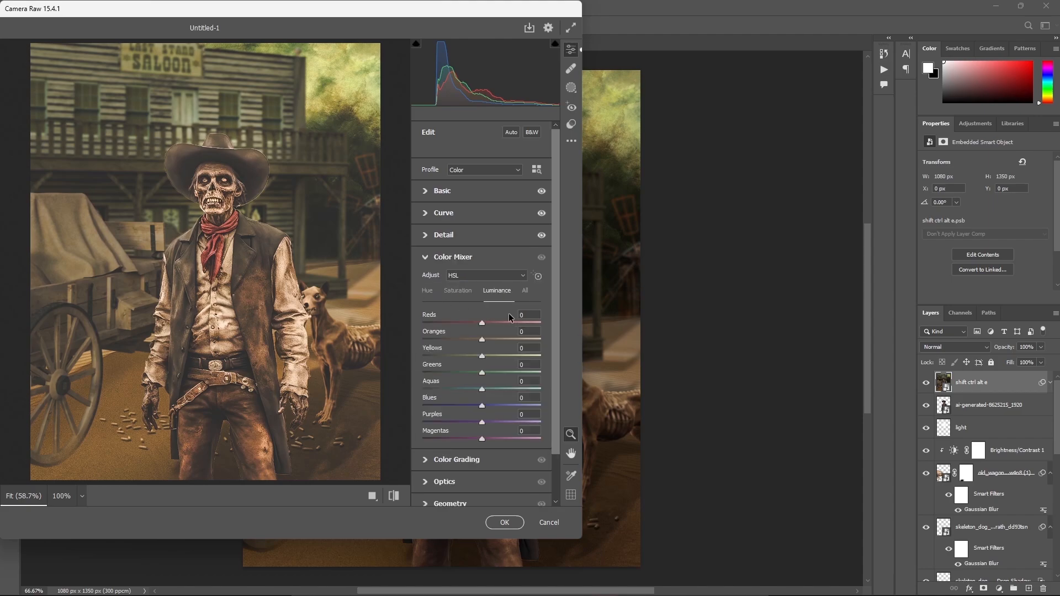
click(532, 347)
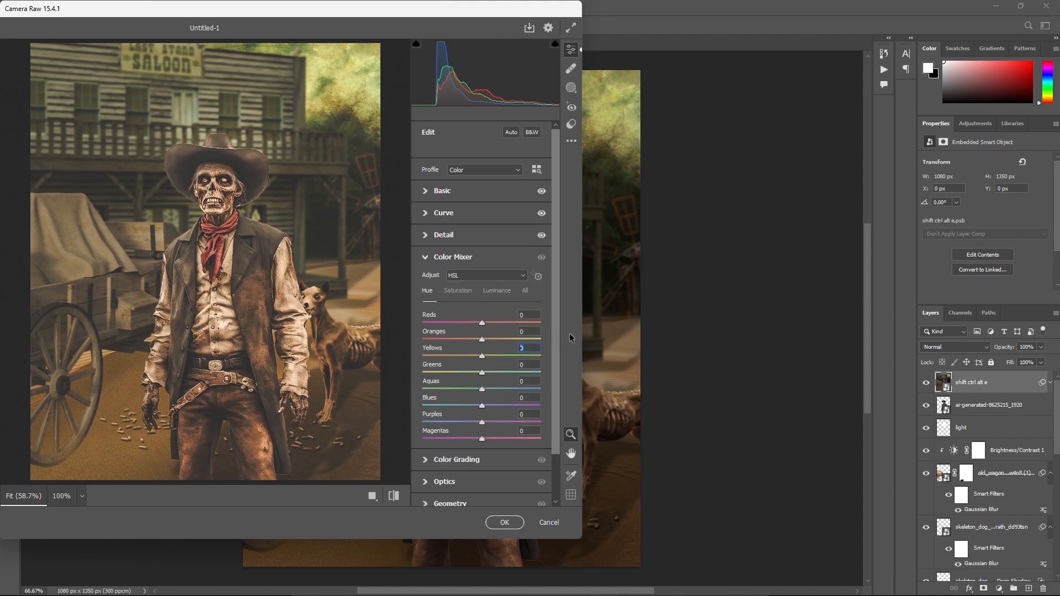
text(-21)
Set the color mixer saturation to reds -25, oranges -41, yellows -60, greens -100 and blues -24.
click(458, 291)
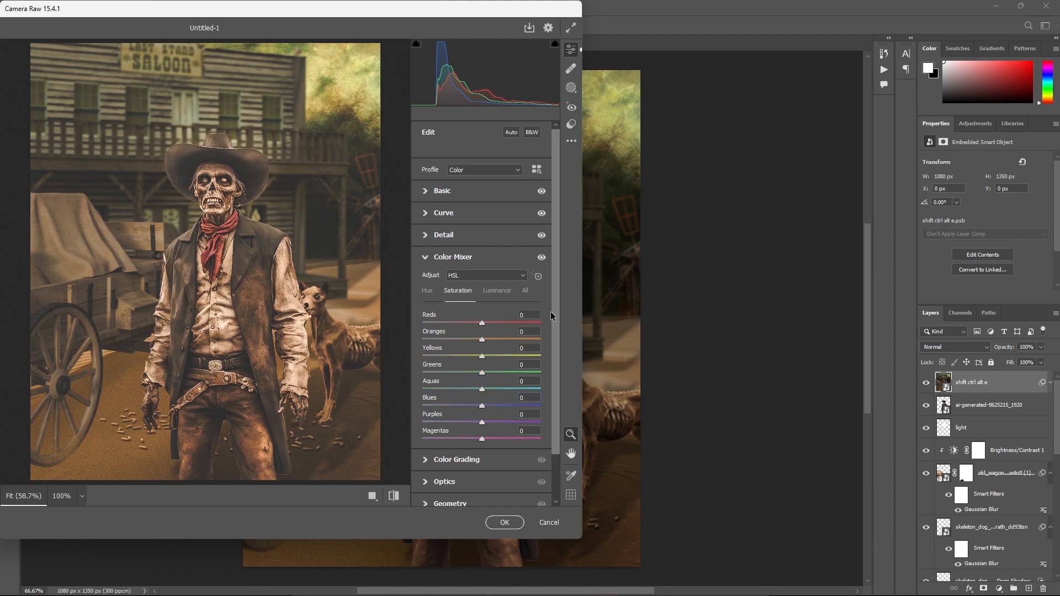
click(529, 315)
text(-41)
text(-60)
text(-1)
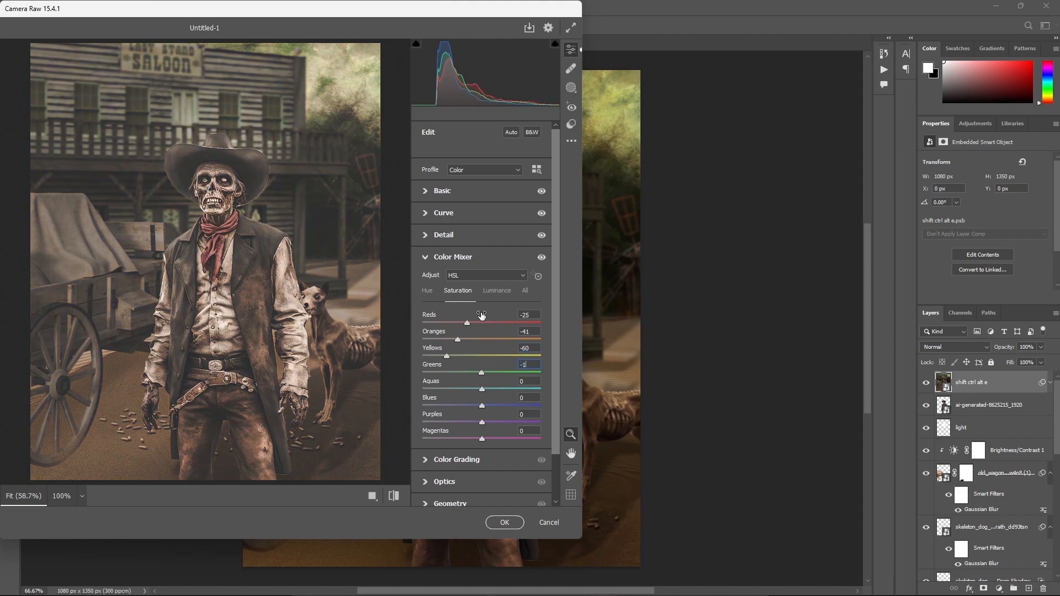
text(00)
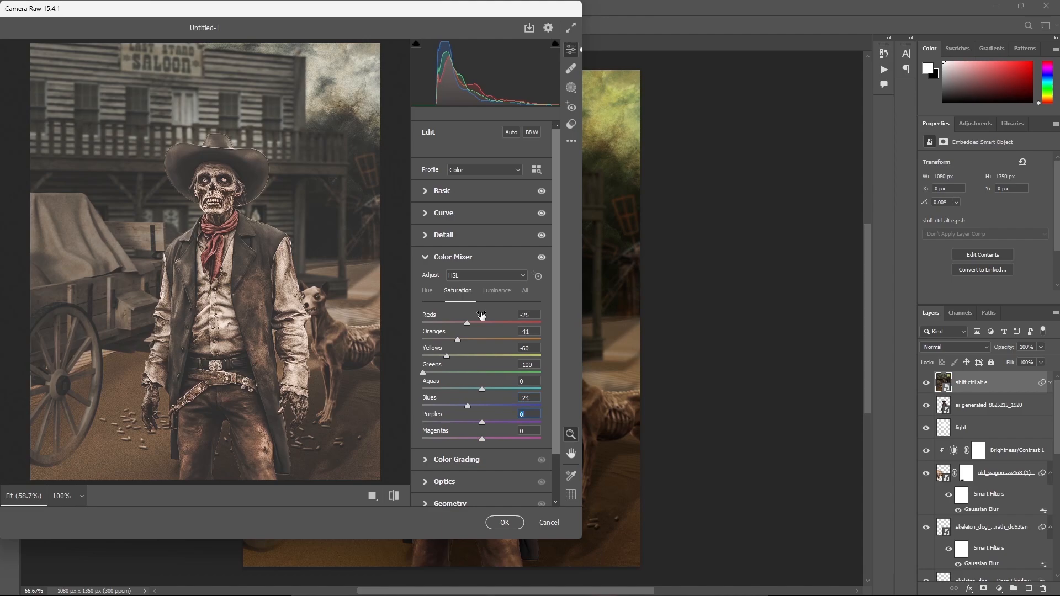
Set the color mixer luminance of aquas to 16 and of blues to 20.
click(500, 291)
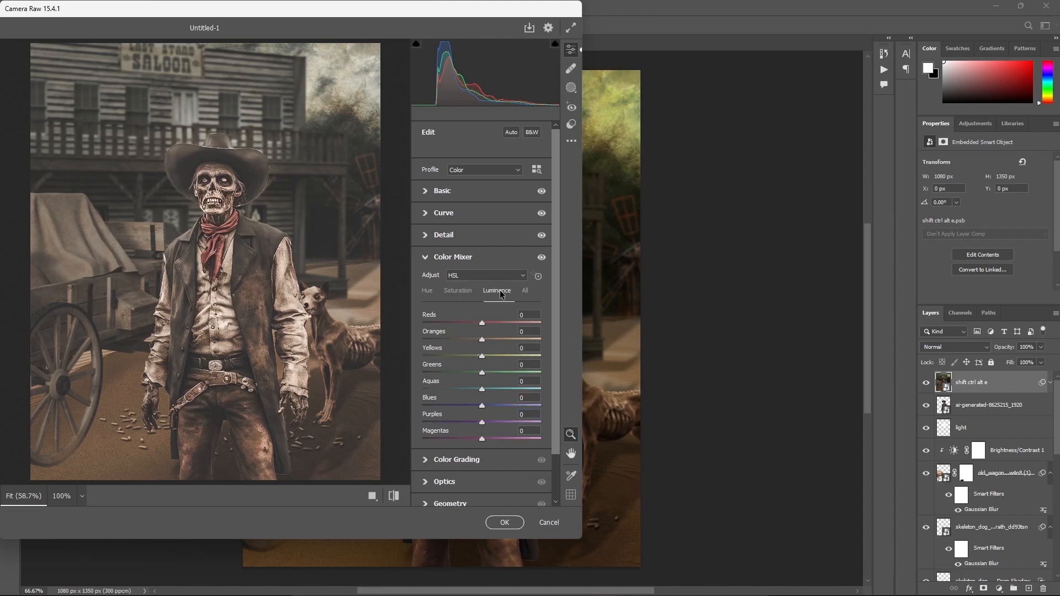
click(534, 381)
text(16)
key(Tab)
text(20)
Set color grading blending to 100 and tint the shadows with hue 273 and saturation 14.
scroll(543, 415, down, 1)
click(425, 412)
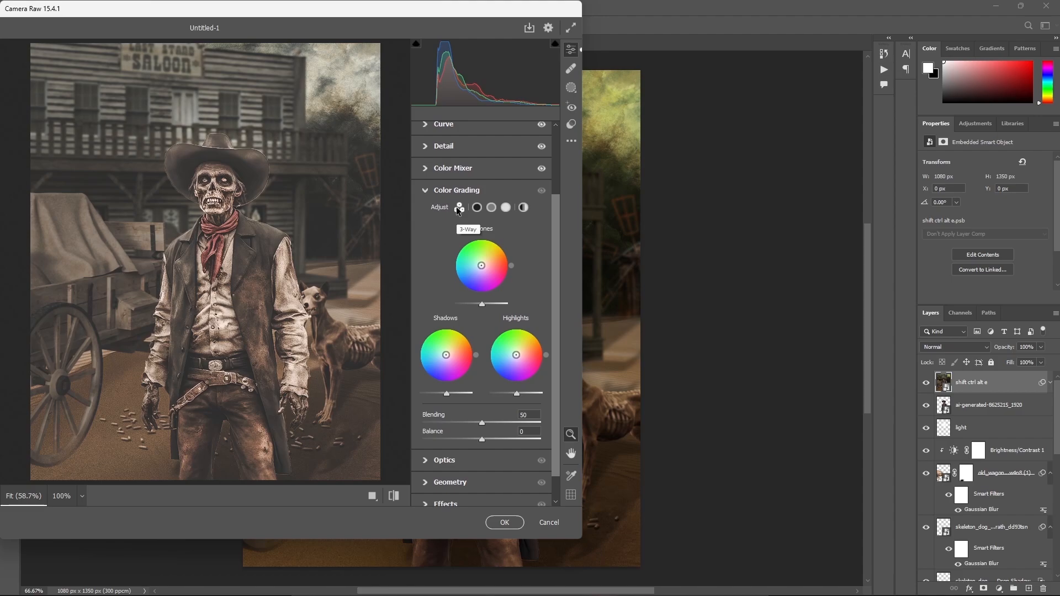
click(528, 415)
text(100)
click(476, 207)
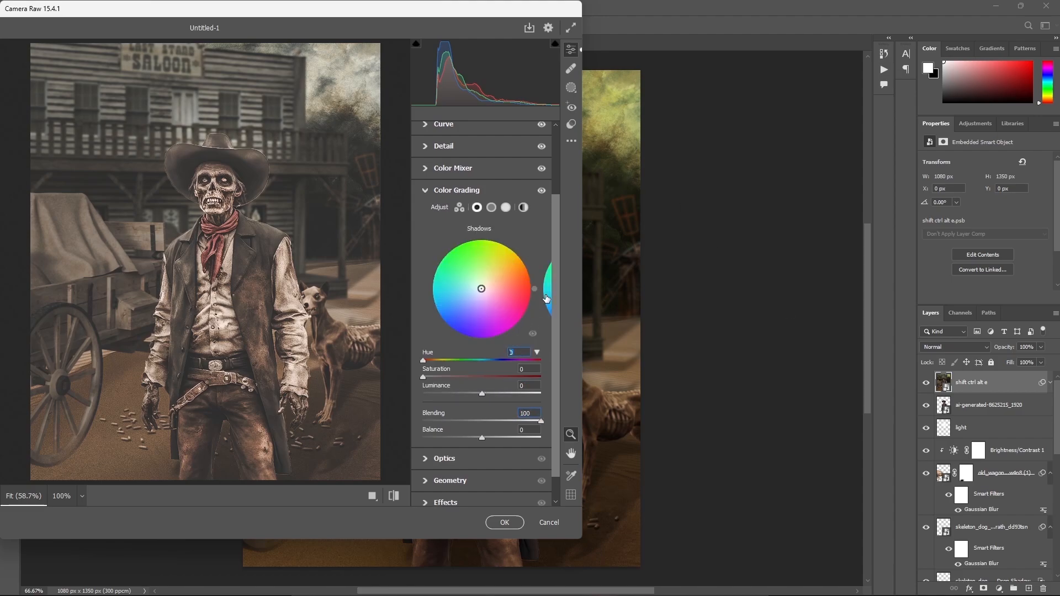
text(273)
text(14)
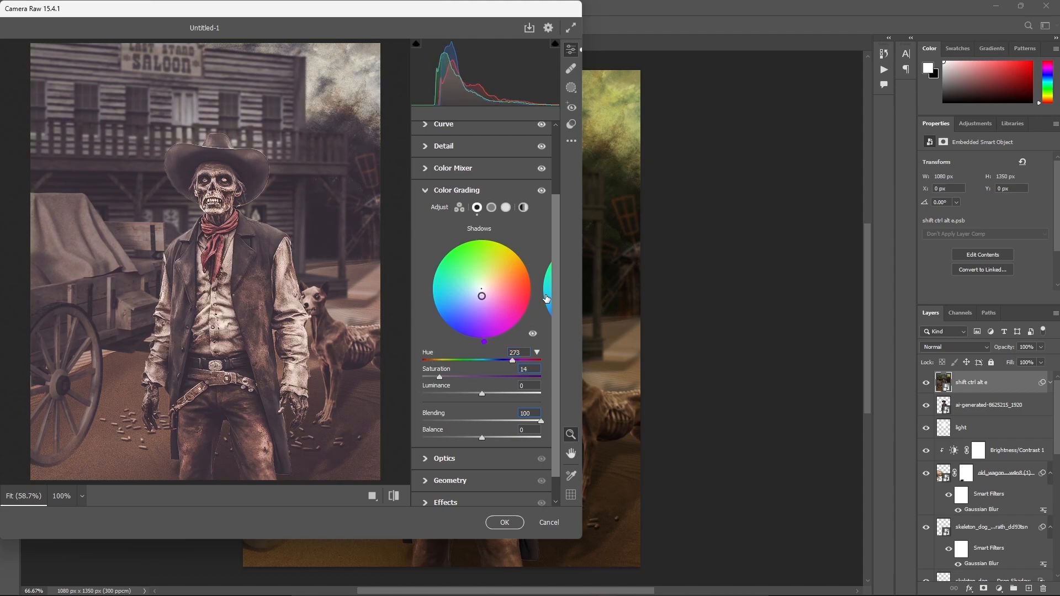
Tint the color grading highlights with hue 81 and saturation 17.
click(546, 298)
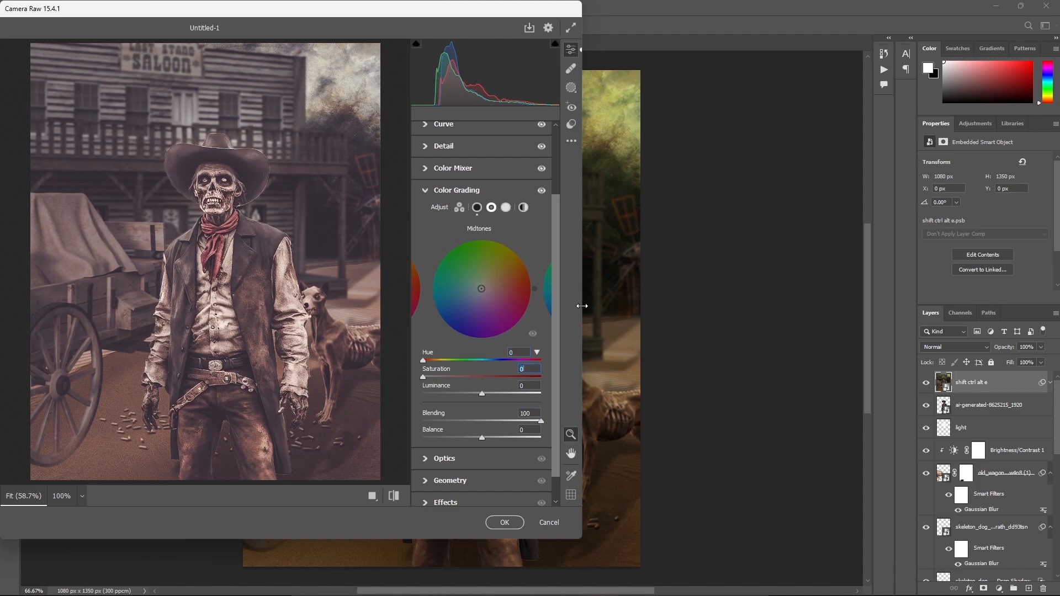
click(506, 207)
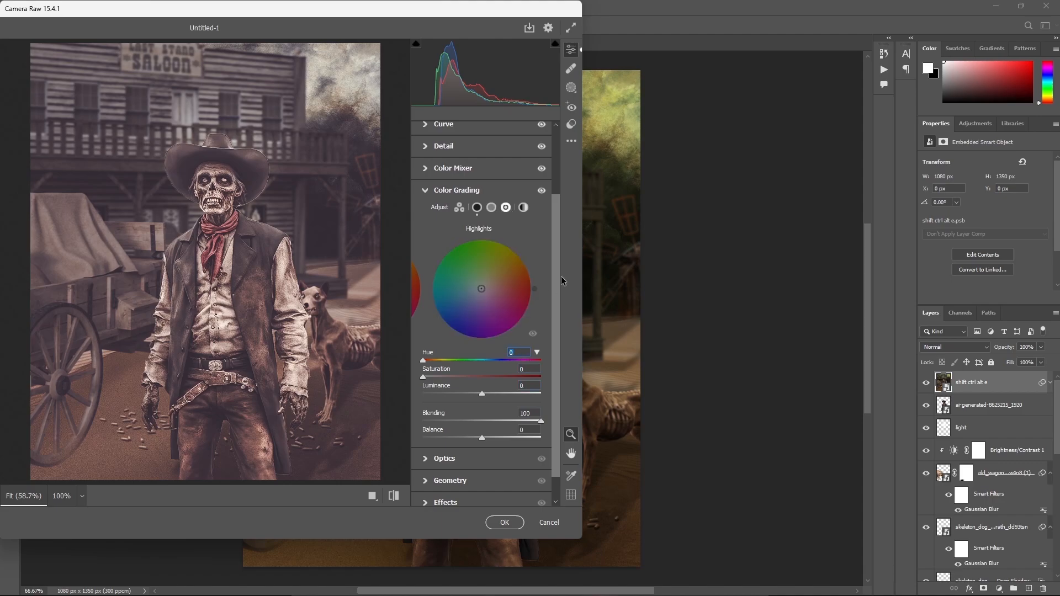
text(81)
key(Tab)
text(17)
key(Tab)
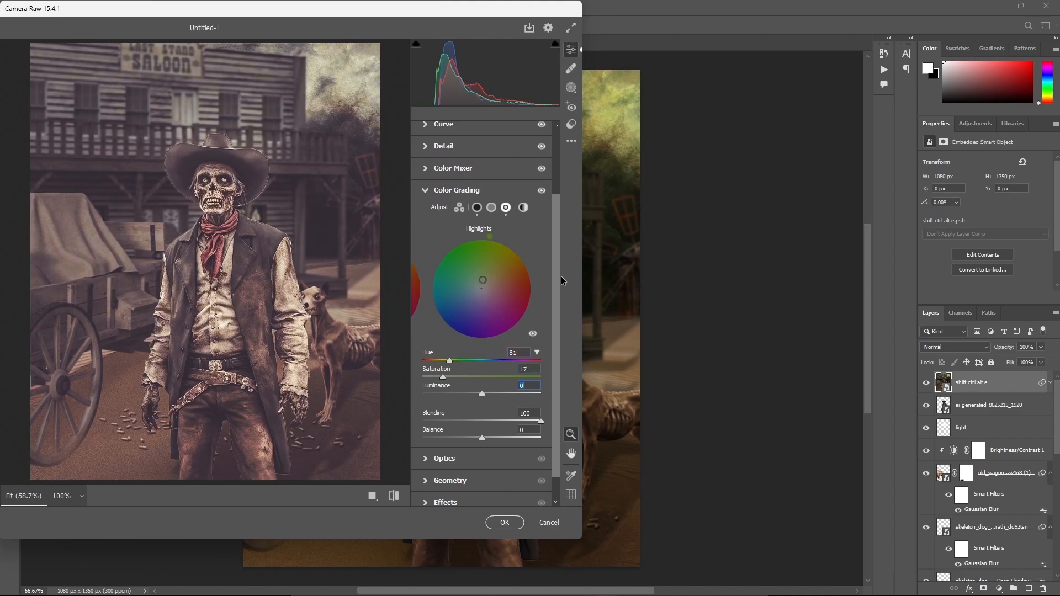
Set the optics vignette to -92 with a midpoint of 20.
click(469, 459)
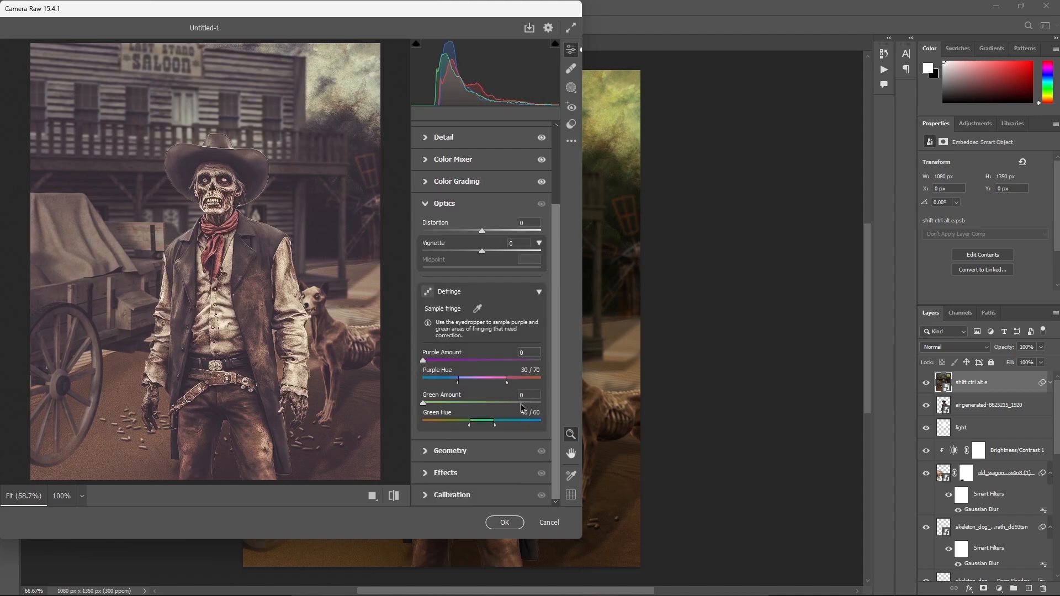
click(529, 223)
text(-92)
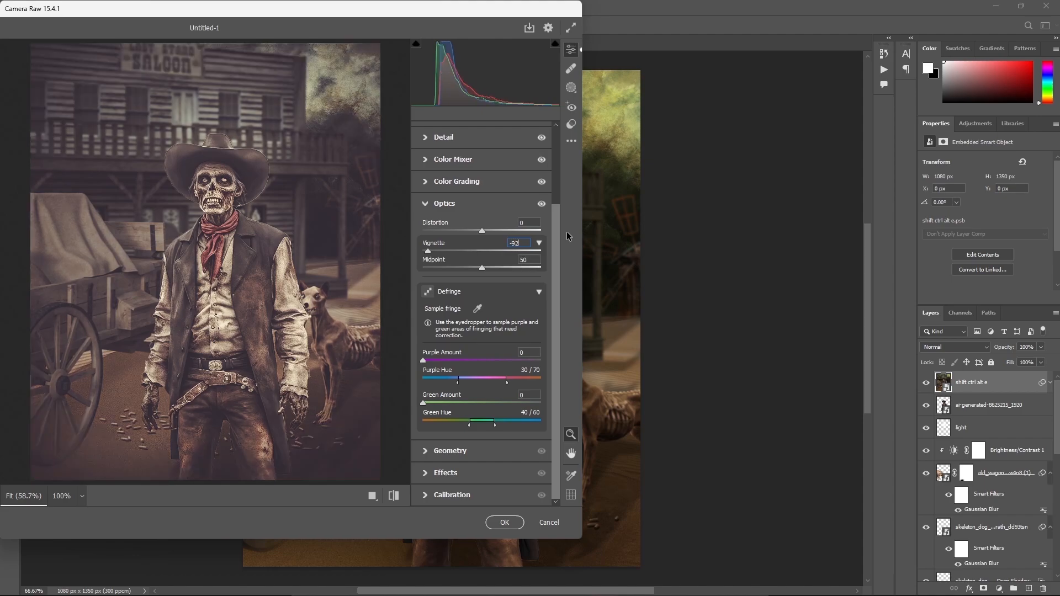
key(Tab)
text(20)
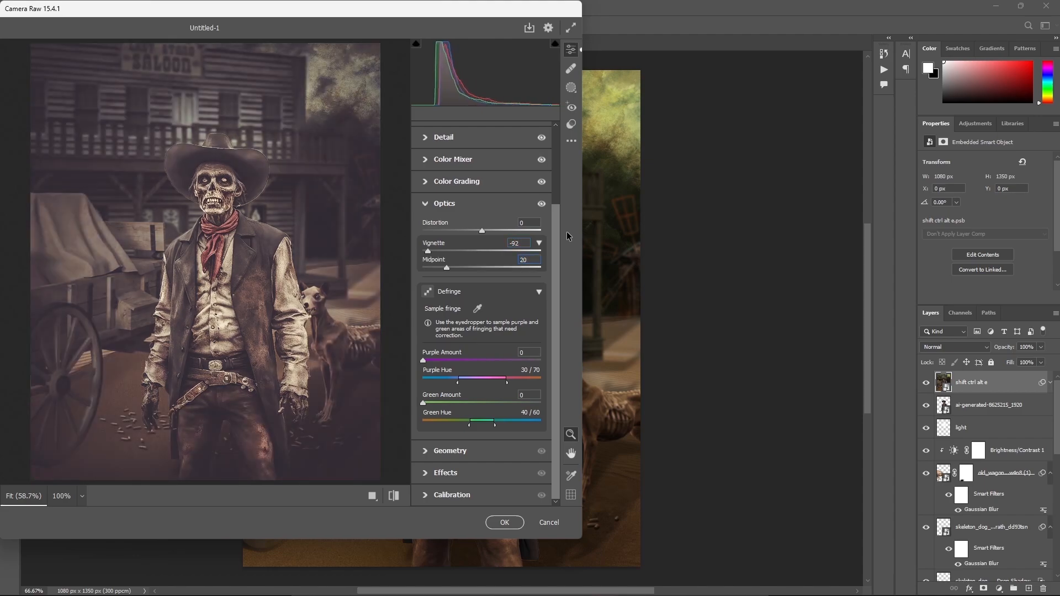
Set the vignetting effect to -16.
click(428, 474)
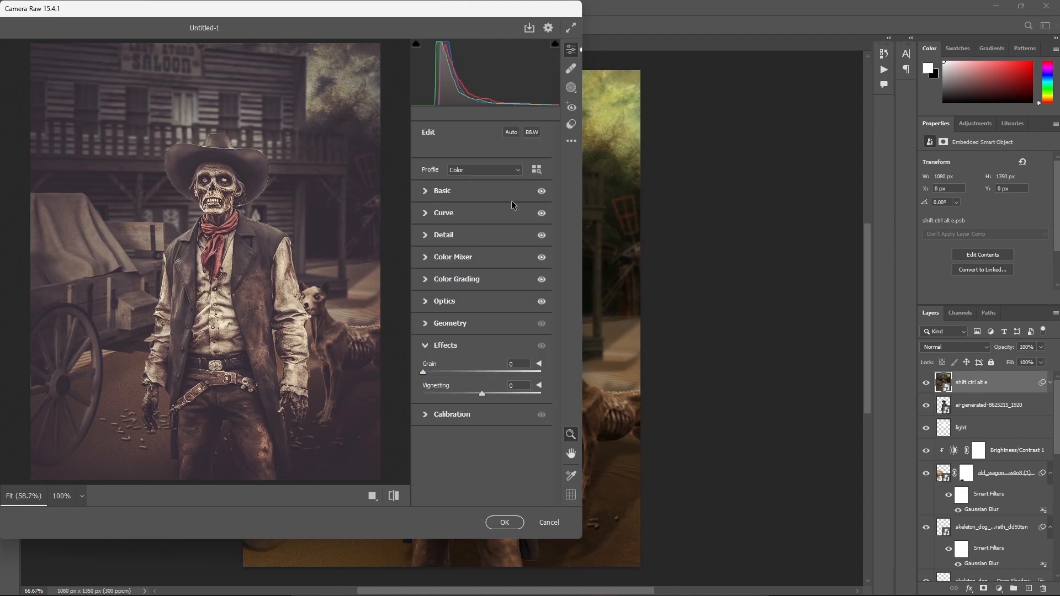
drag(482, 393, 498, 394)
click(509, 385)
text(-16)
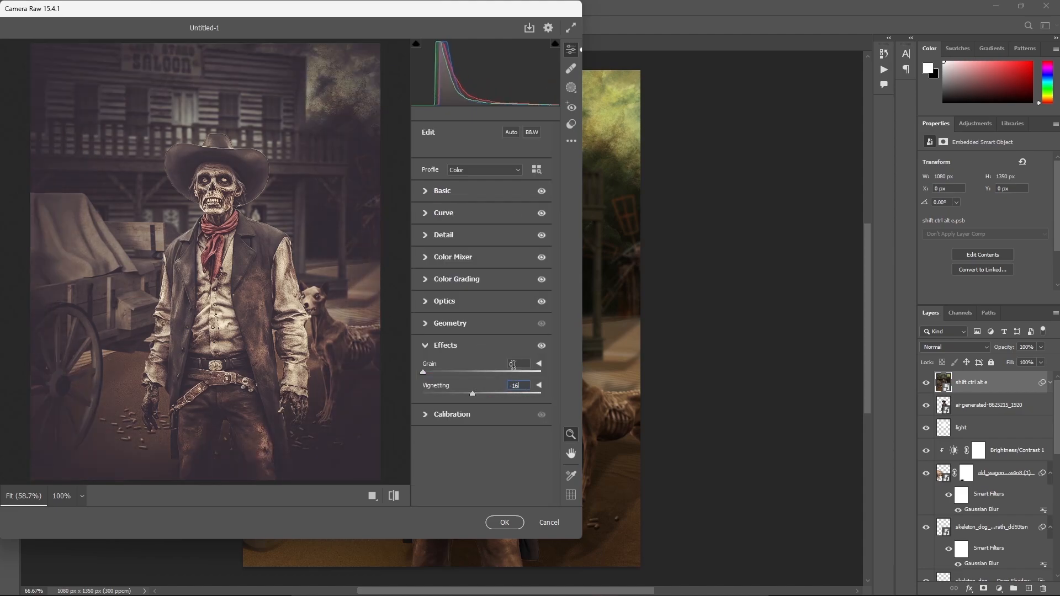
Calibrate the red primary to hue -4 and saturation -2, green primary hue to +78 and blue primary hue to +2, and apply the filter.
click(434, 417)
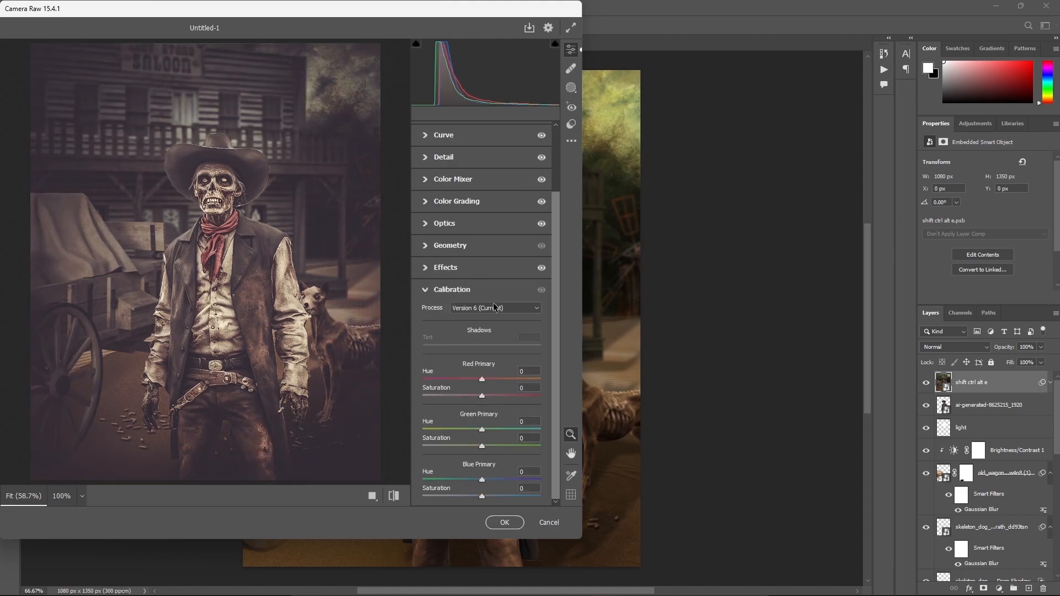
click(486, 308)
click(481, 343)
text(-4)
key(Tab)
text(-2)
key(Tab)
text(78)
key(Tab)
key(Tab)
text(2)
click(504, 523)
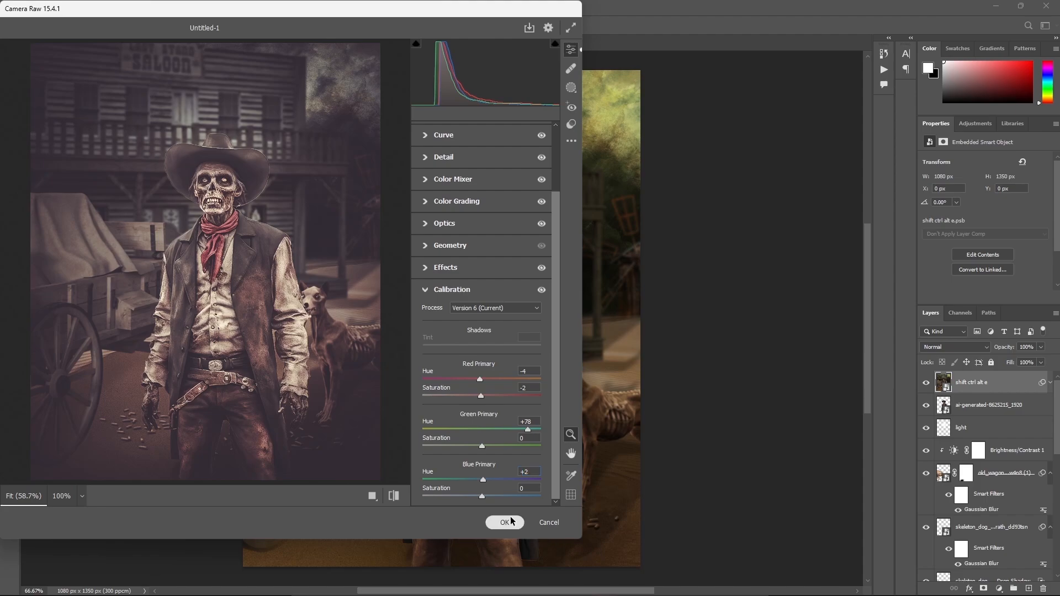
Stamp all visible layers into a new top layer named "shift ctrl alt e" and convert it to a smart object.
key(ctrl+shift+alt+e)
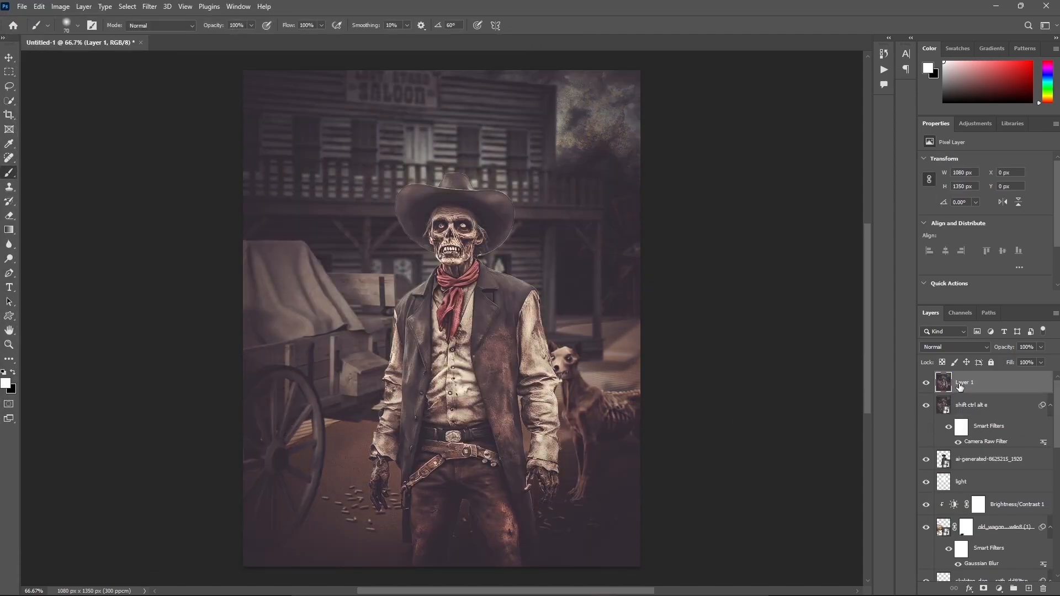
right_click(959, 385)
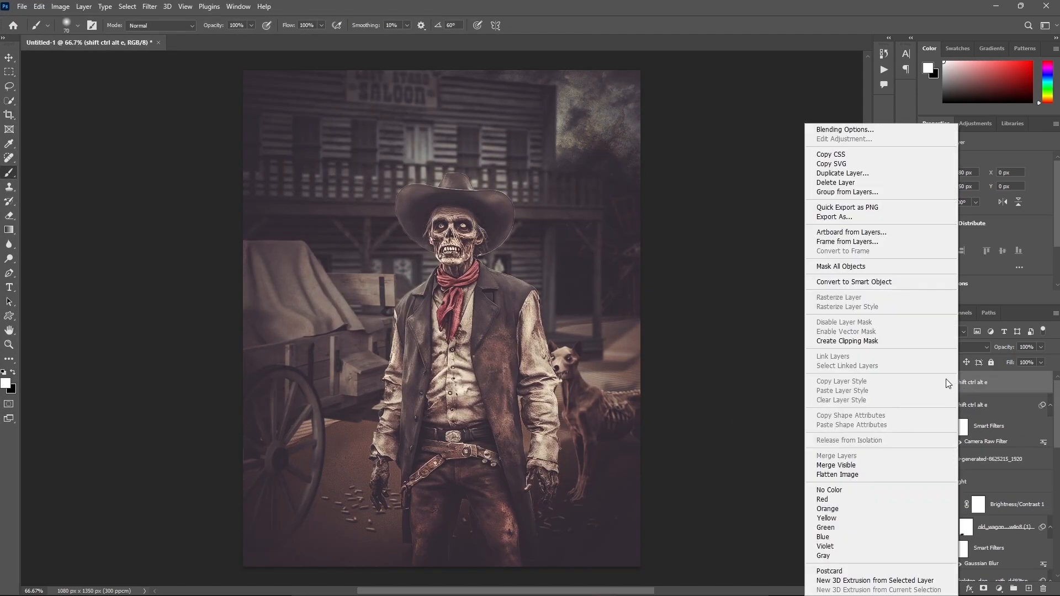
click(853, 281)
Open the Camera Raw filter on the new smart object and create a mask of the subject.
click(150, 6)
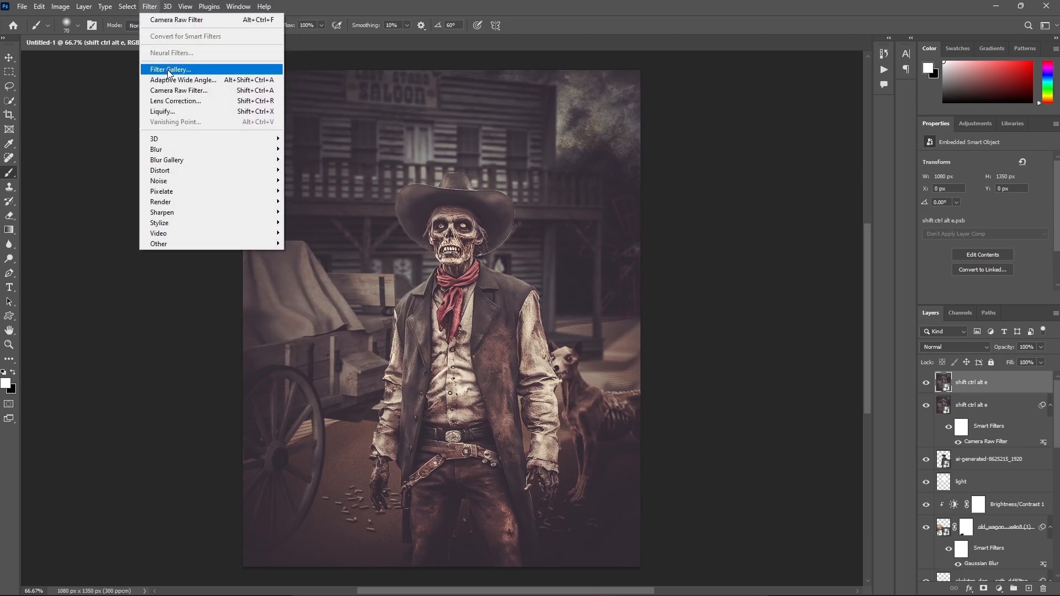
click(179, 90)
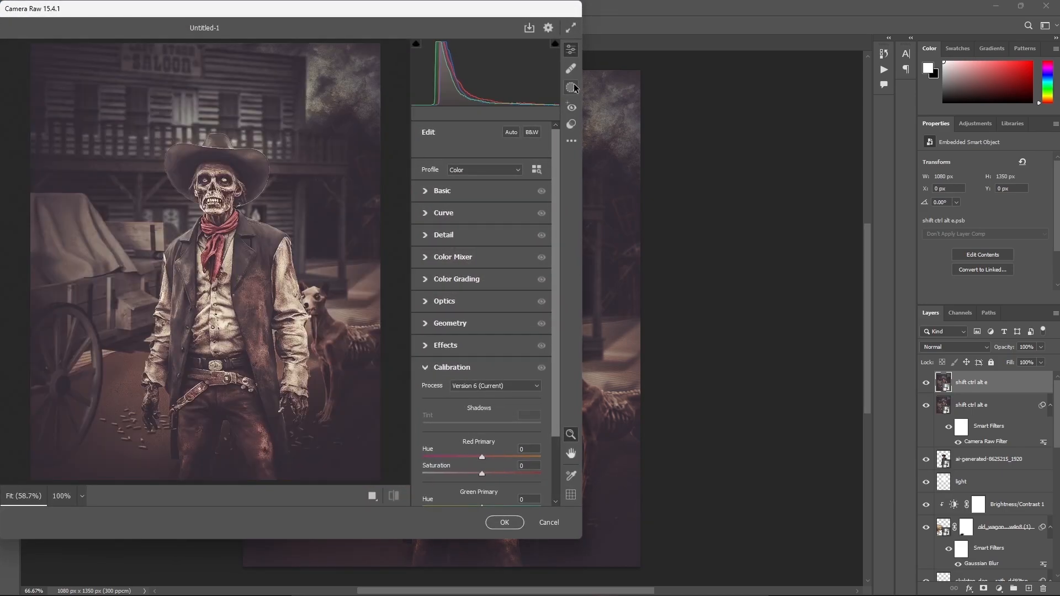
click(572, 88)
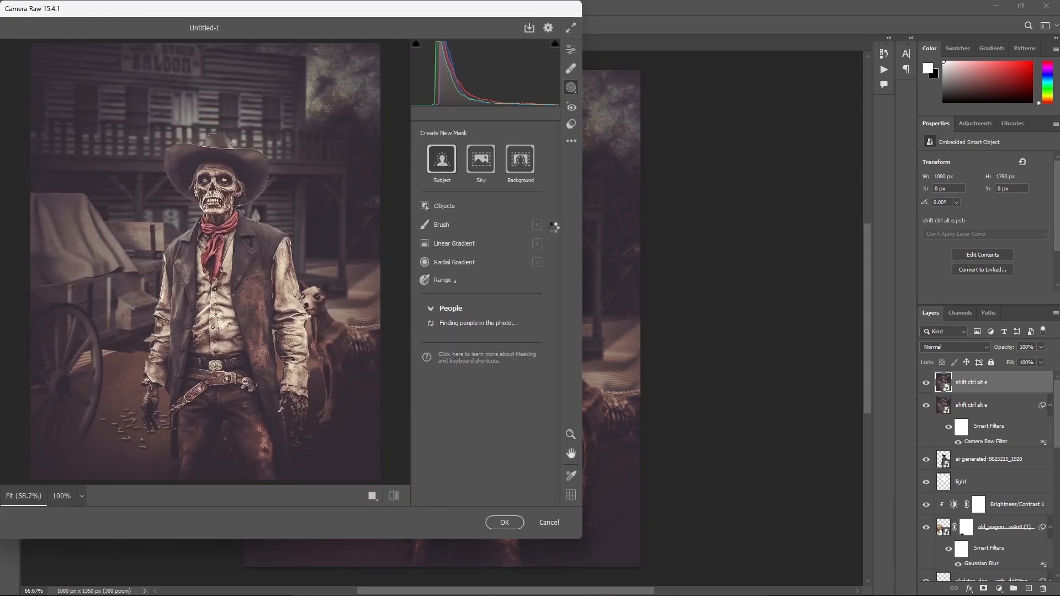
click(434, 163)
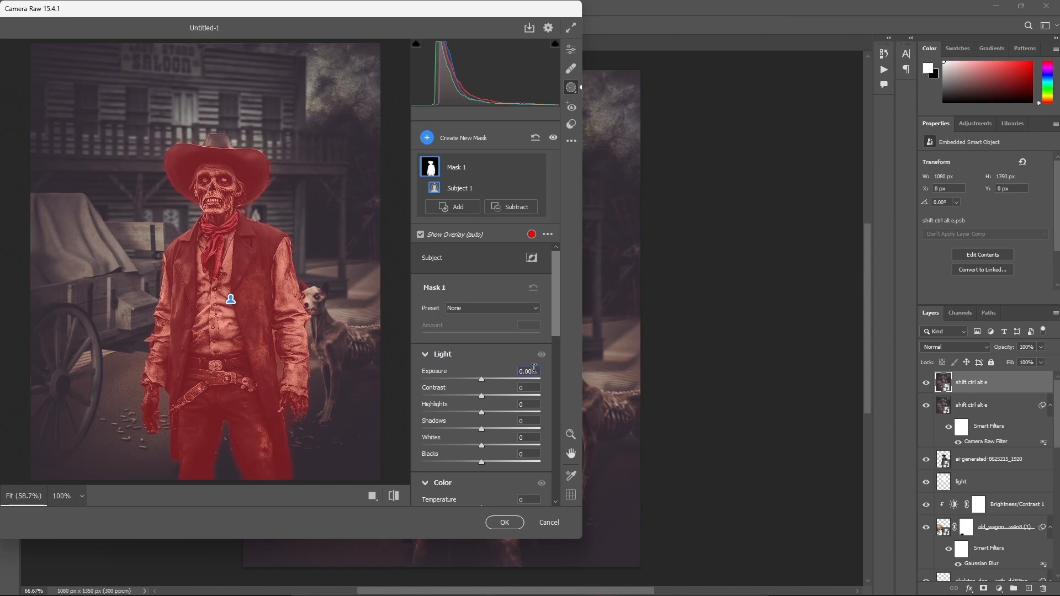
Set the subject mask's exposure to +0.40, contrast +35, highlights -21, shadows -26, whites +9 and blacks -4.
text(0.4)
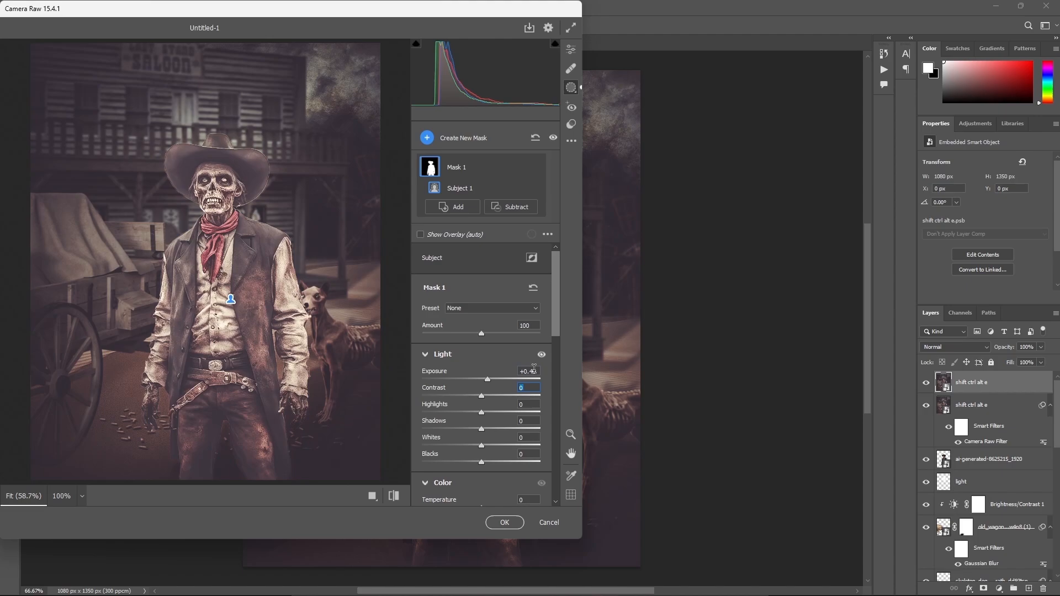
text(35)
key(Tab)
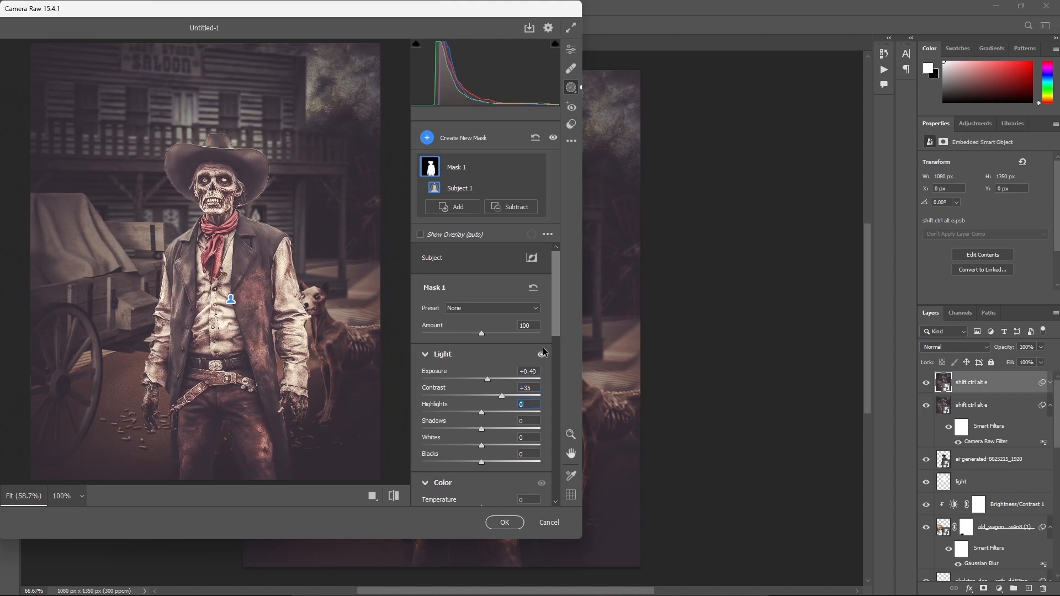
text(-21)
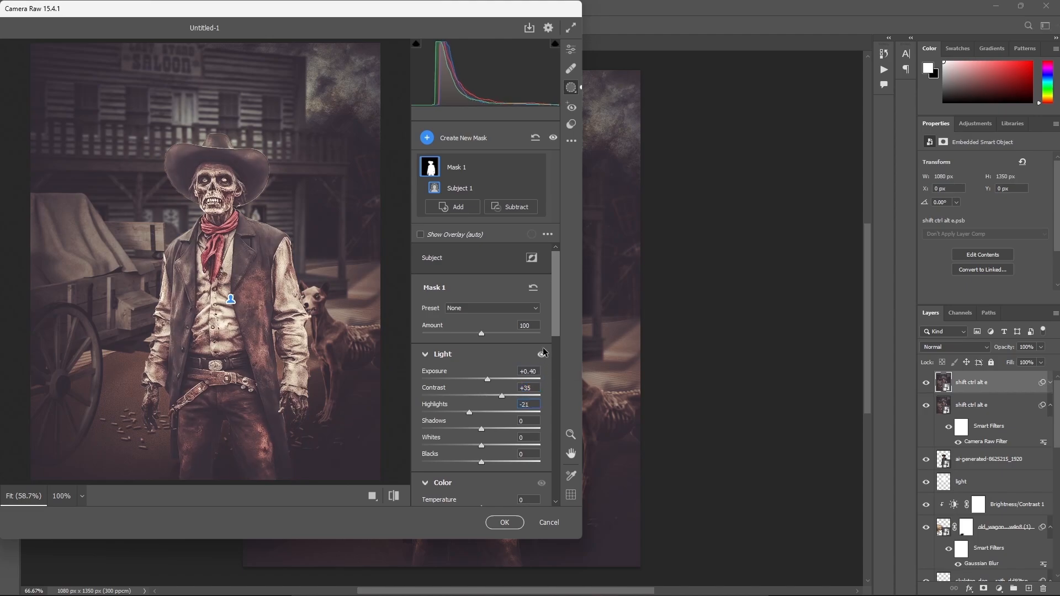
text(-26)
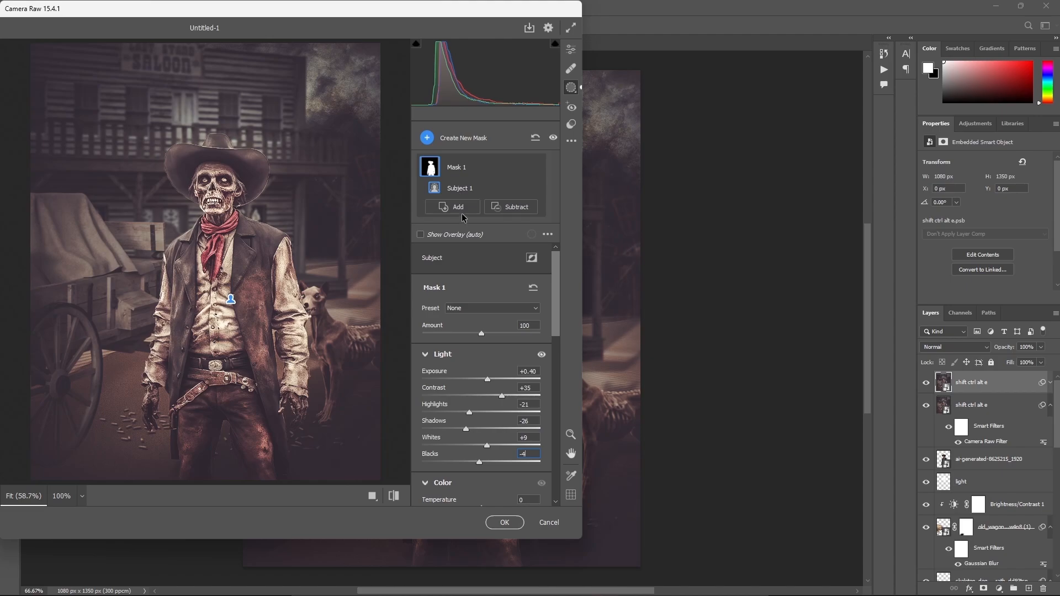
Create a mask of the background and set its exposure to +0.05, contrast to -7 and highlights to +25.
click(470, 139)
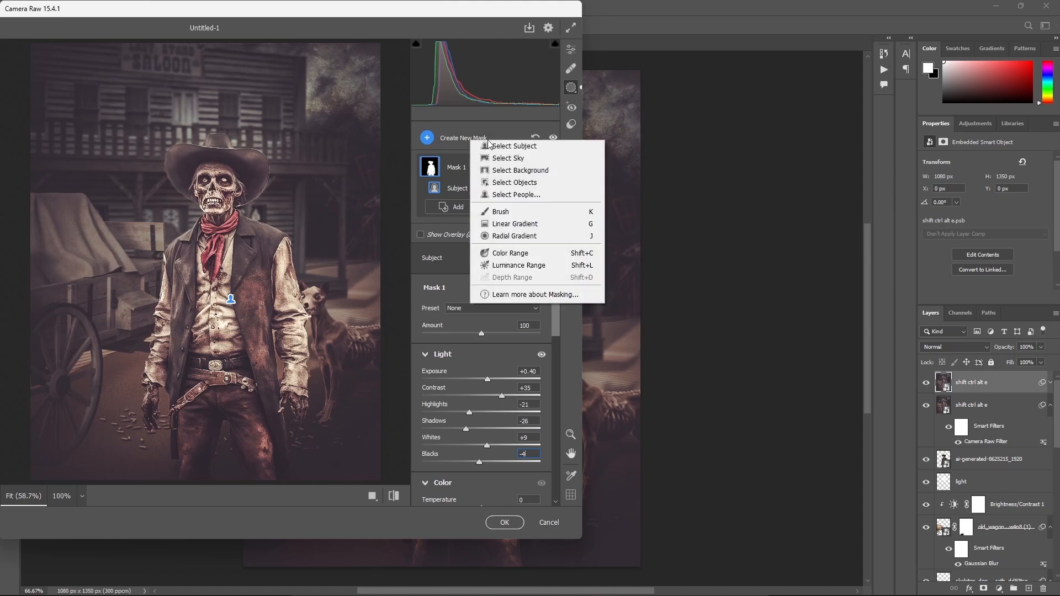
click(500, 171)
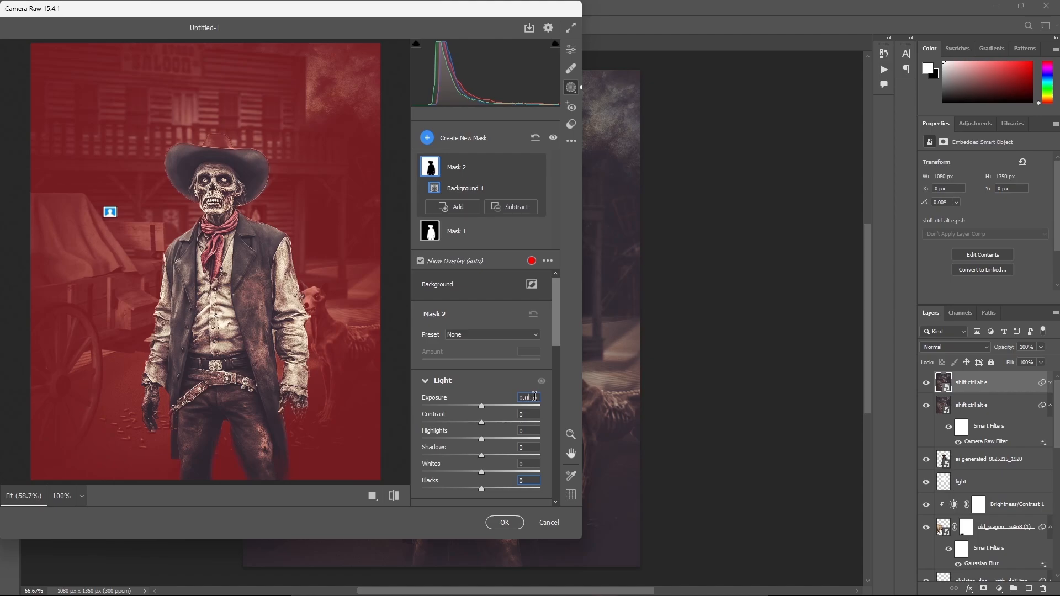
text(5)
key(Tab)
text(-)
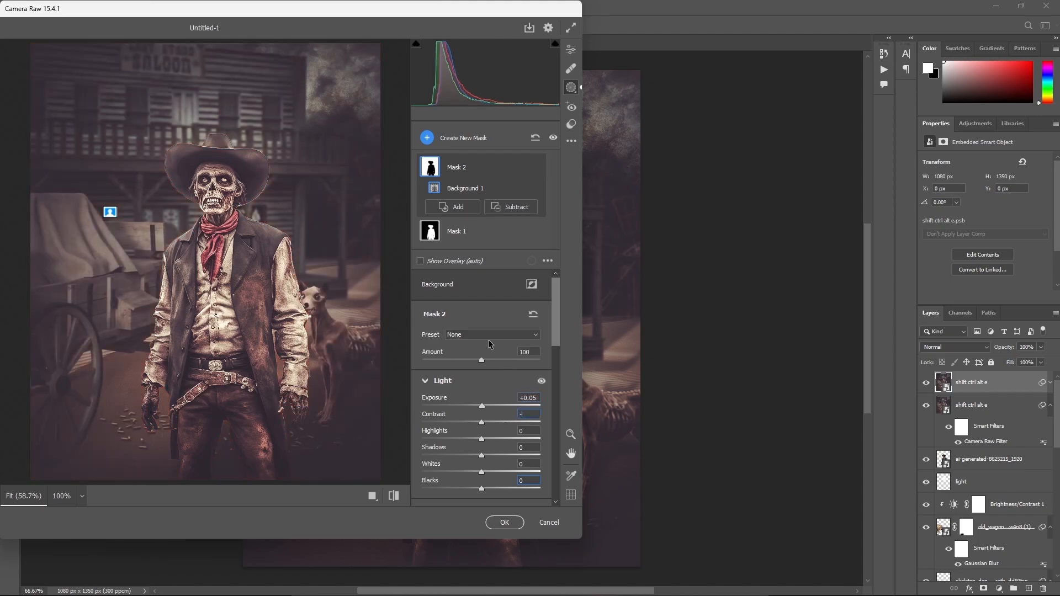
text(7)
text(25)
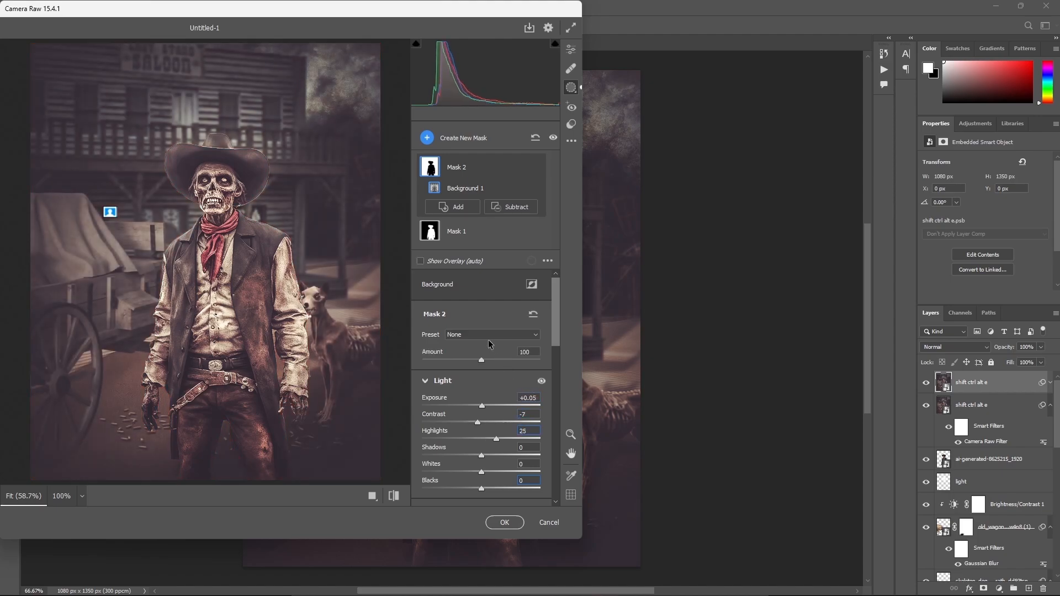
Set the background mask's shadows to +21 and whites to -39, and apply the Camera Raw filter.
key(Tab)
text(21)
key(Tab)
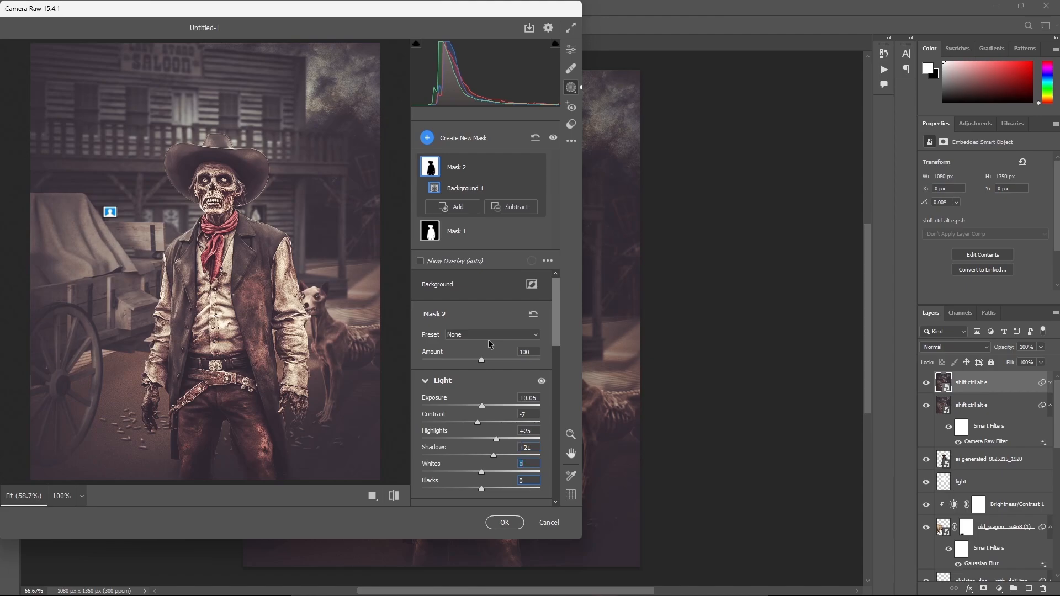
text(-39)
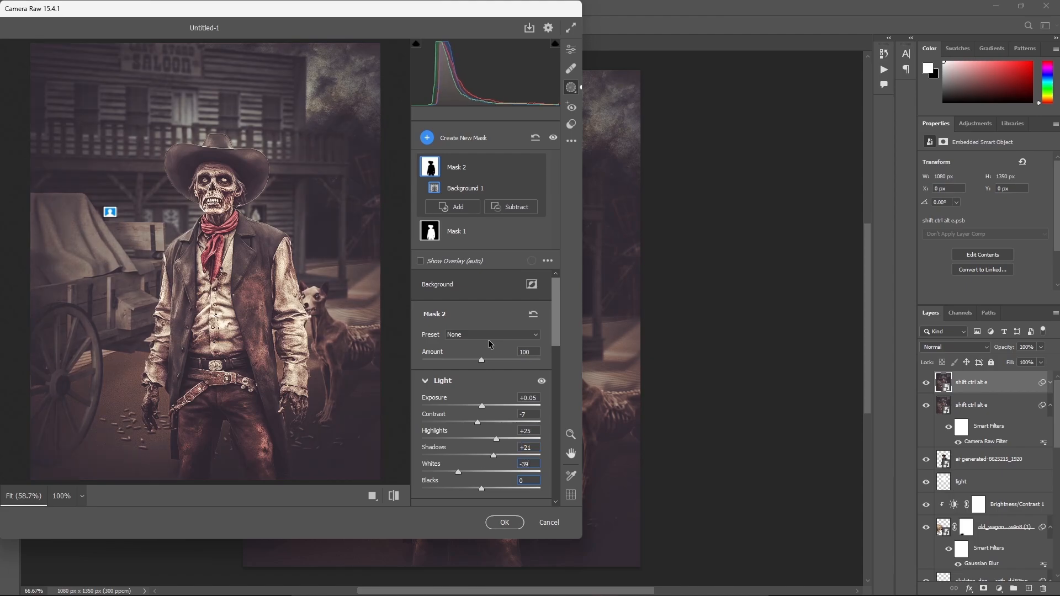
click(504, 523)
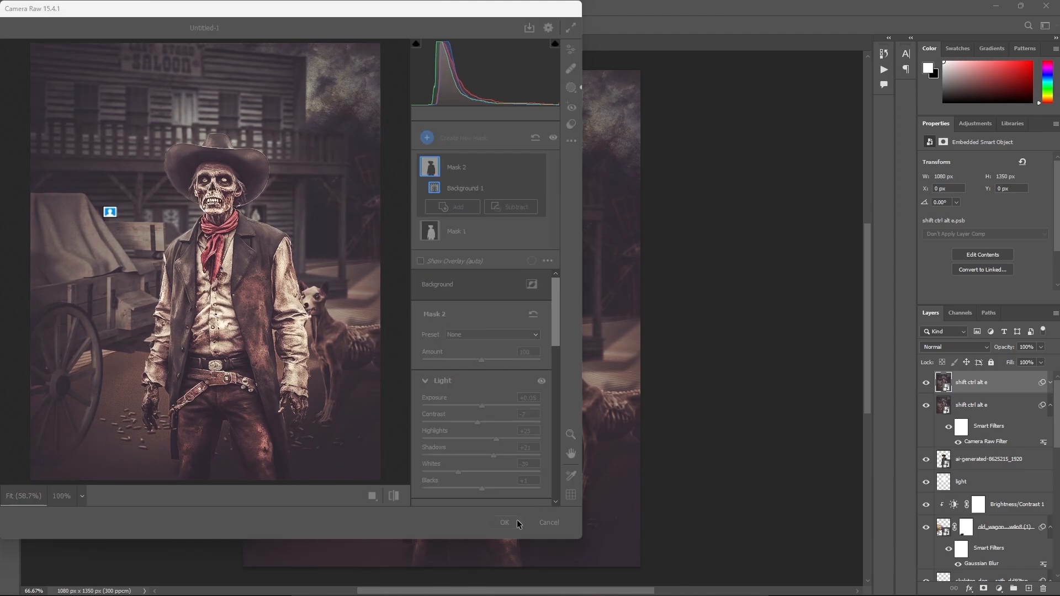
click(926, 383)
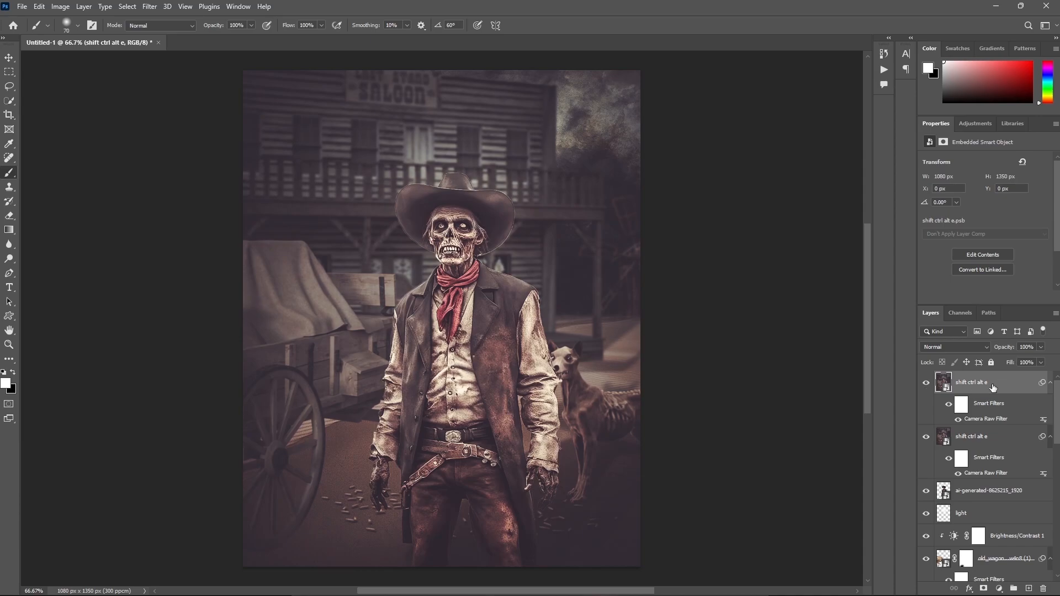
Add a new layer above the top smart object and fill it with 50% gray.
click(1029, 588)
key(alt+e)
click(69, 180)
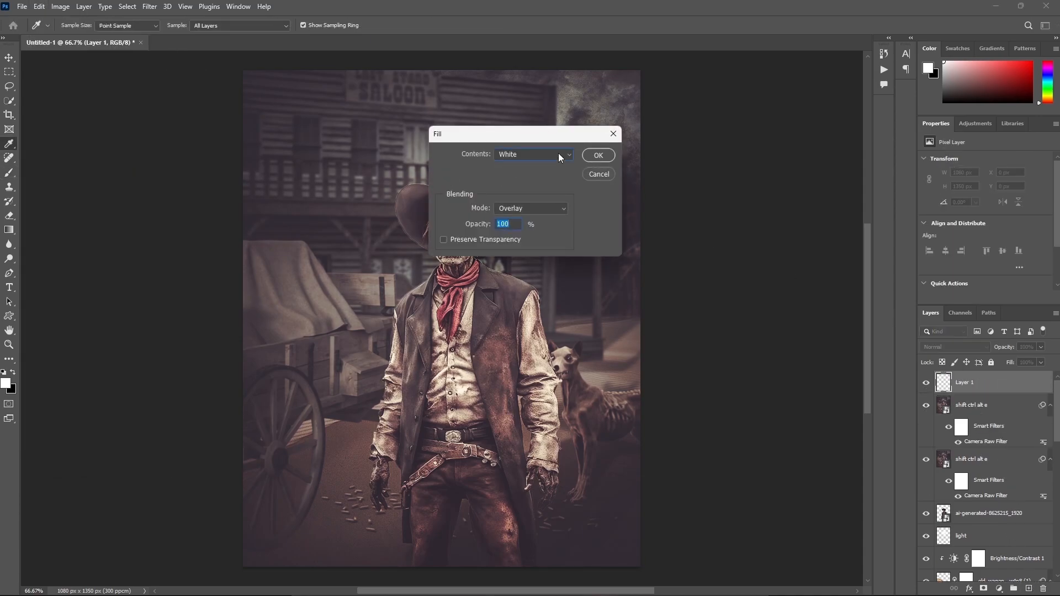
click(559, 155)
click(519, 250)
click(598, 155)
Clip the gray layer to the smart object below and set its blend mode to Overlay.
key(b)
right_click(988, 390)
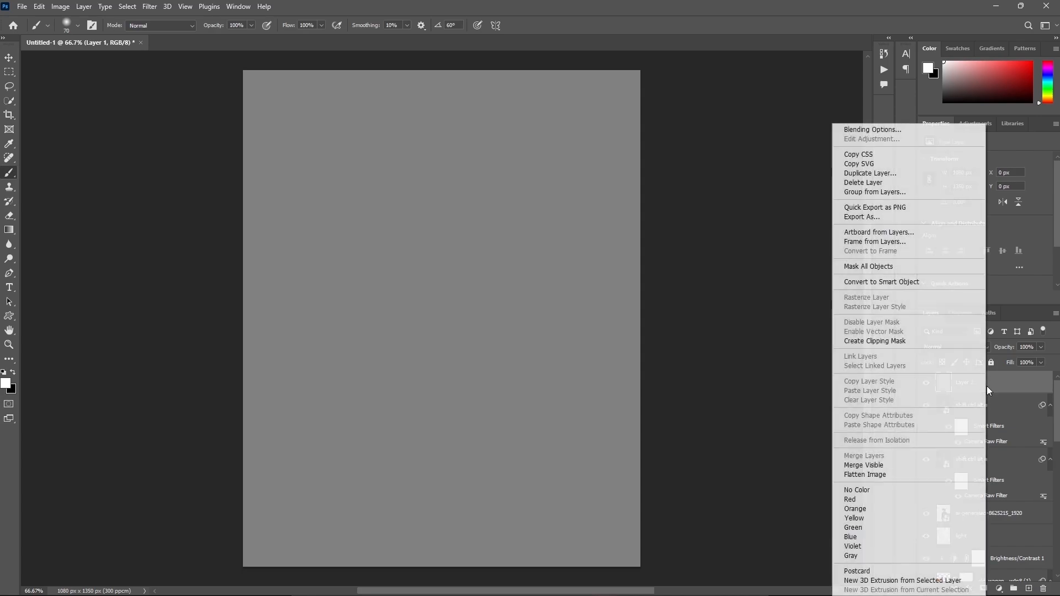
click(962, 341)
click(962, 347)
click(939, 447)
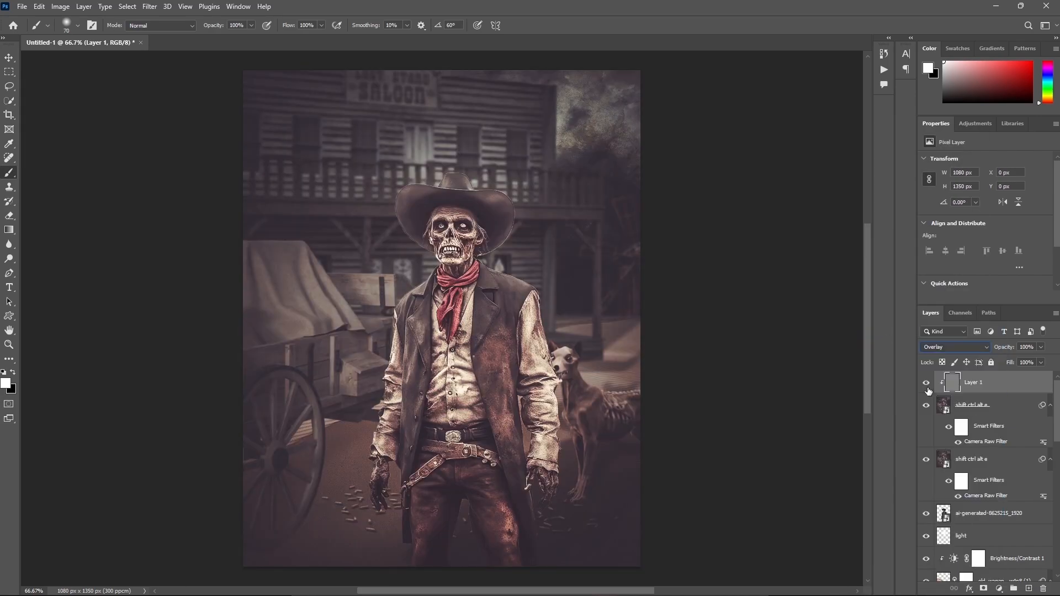
Darken the wagon and background areas on the gray layer with the Burn tool at 24% exposure, varying the brush between 125 and 250 px.
click(9, 259)
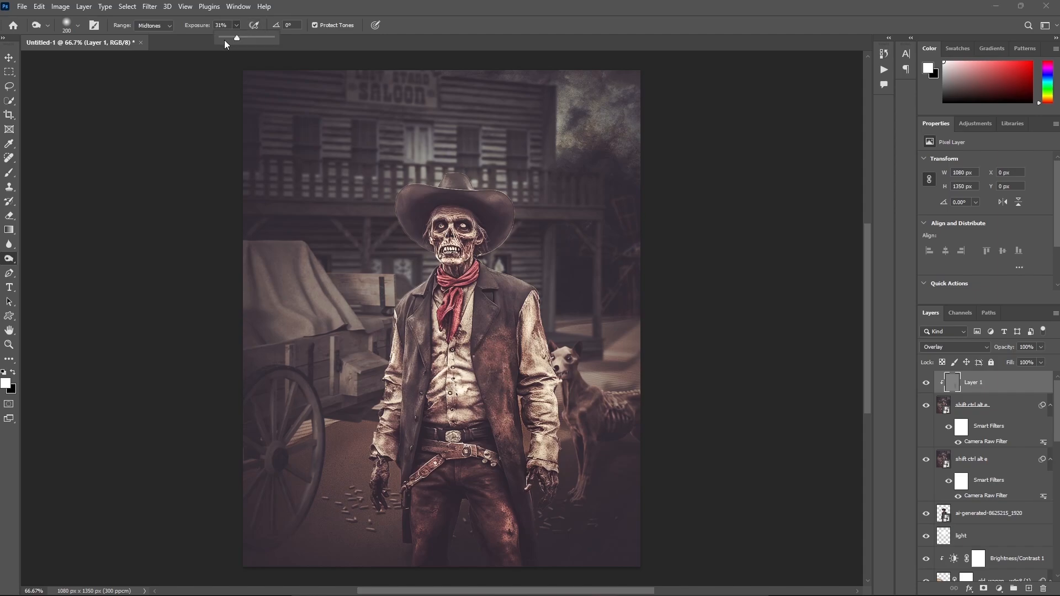
click(232, 37)
key(Return)
key(bracketleft)
key(bracketleft)
key(bracketleft)
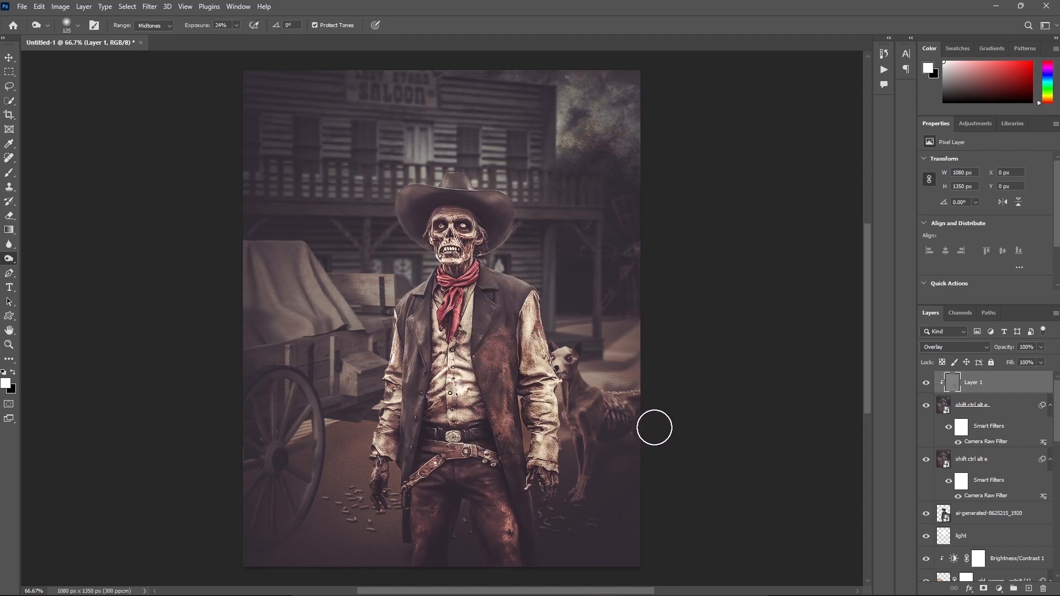
key(bracketright)
key(bracketright)
key(bracketright)
key(bracketright)
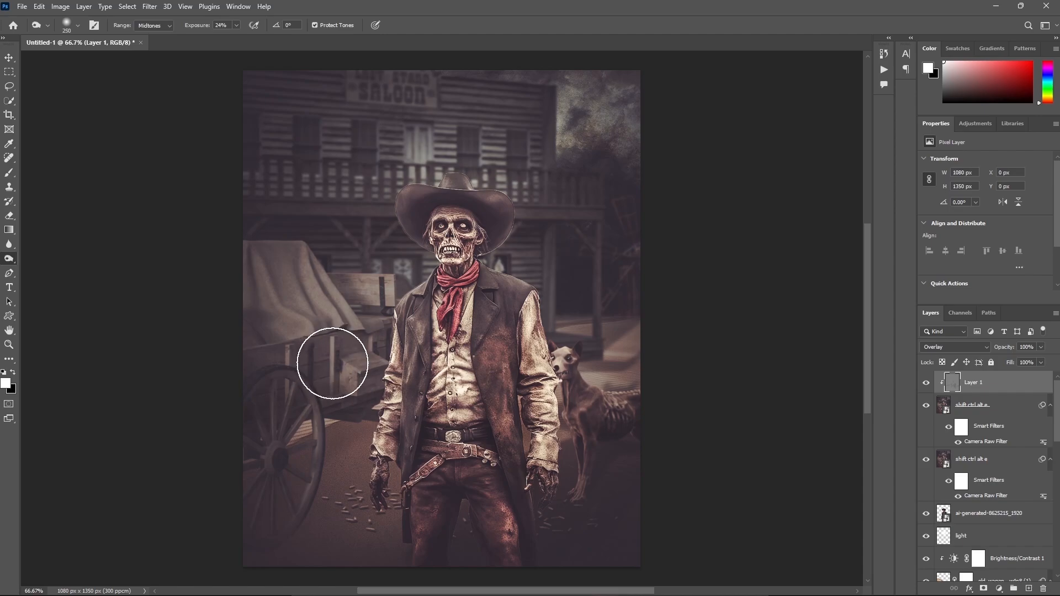
key(bracketleft)
key(bracketleft)
key(bracketleft)
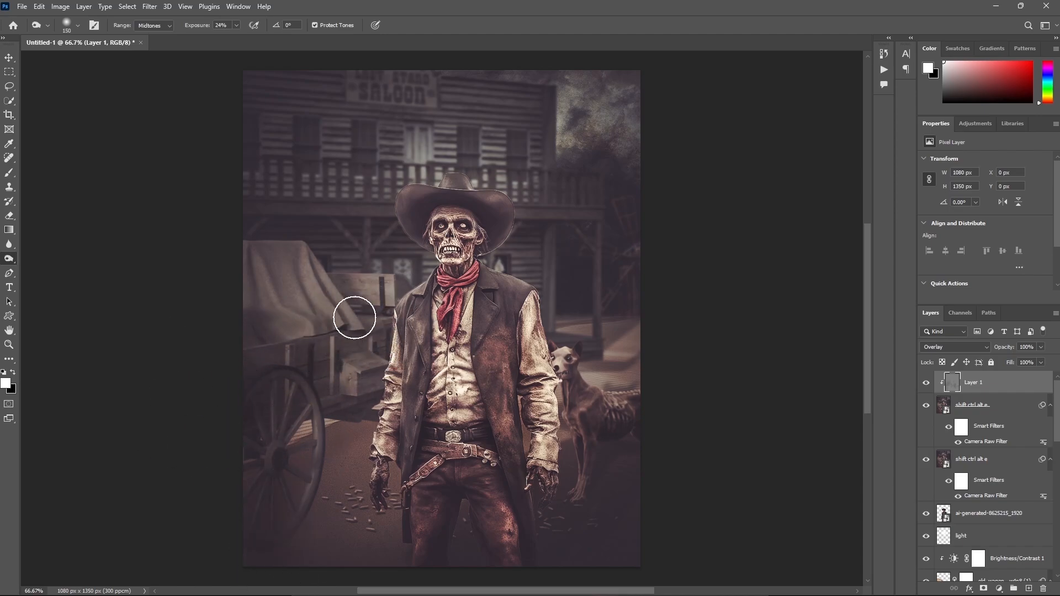
key(bracketright)
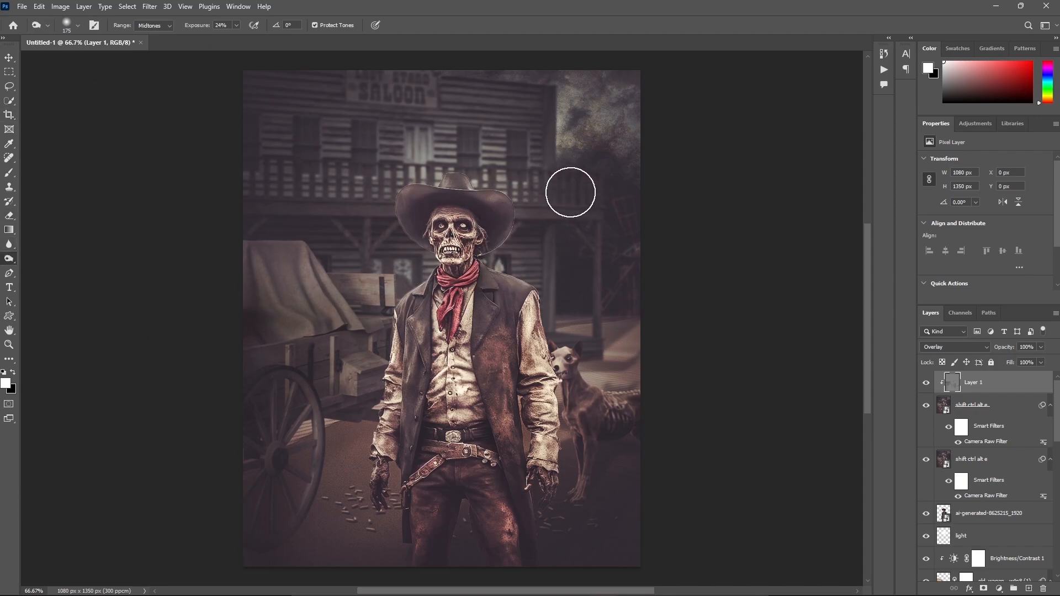
Lighten the area around the skeletal dog with the Dodge tool at 22% exposure and a 150 px brush.
right_click(10, 258)
click(42, 257)
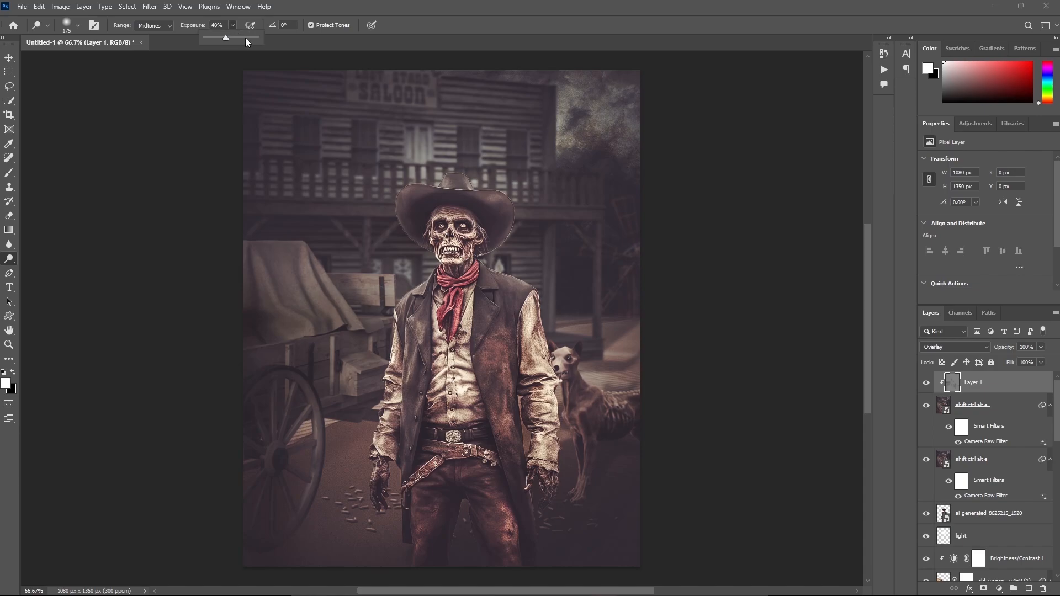
click(10, 172)
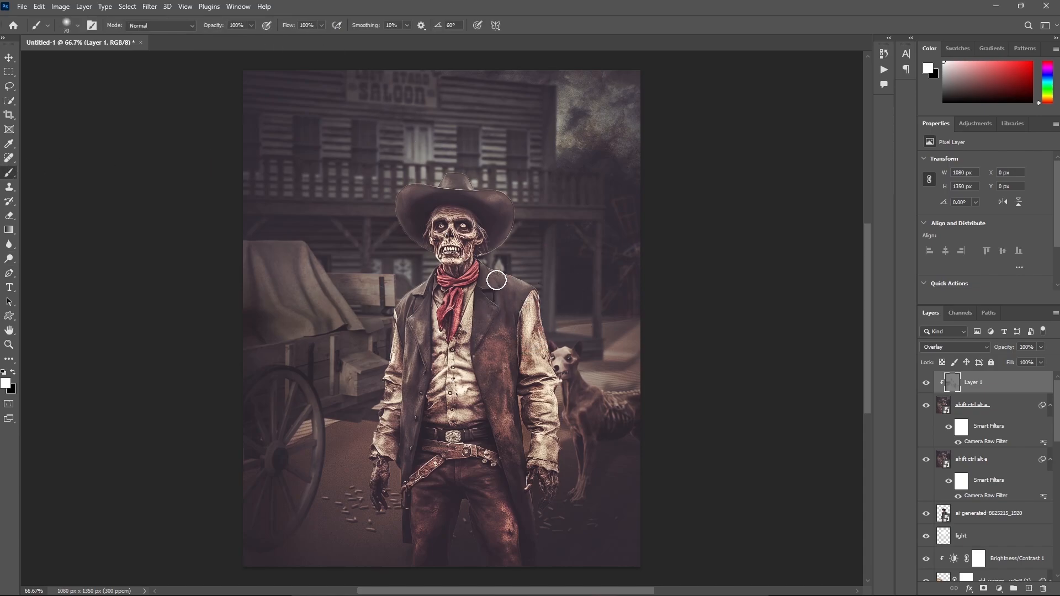
click(251, 26)
key(o)
click(233, 28)
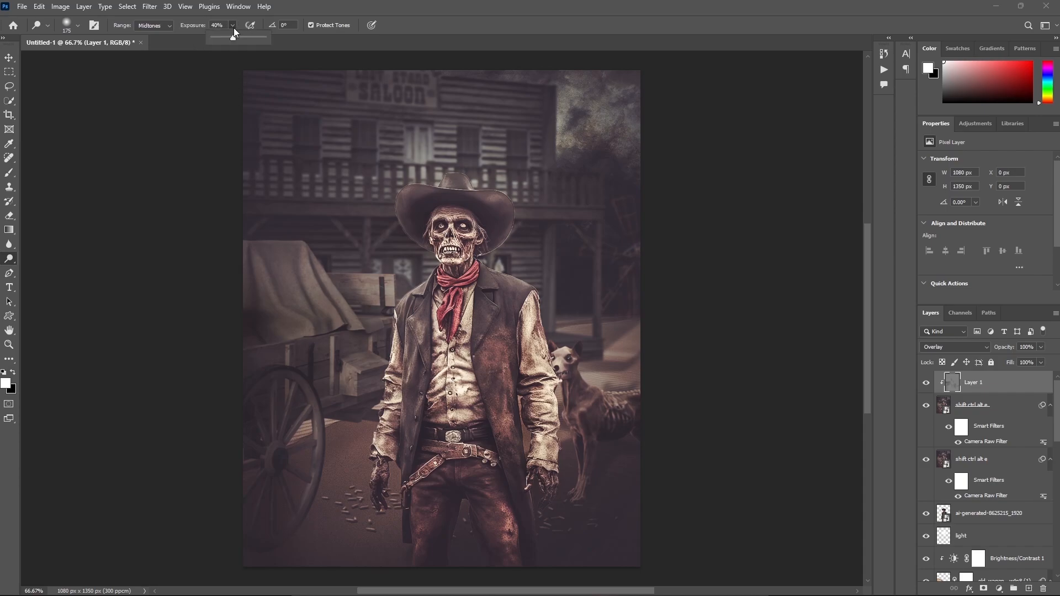
key(2)
key(2)
key(bracketleft)
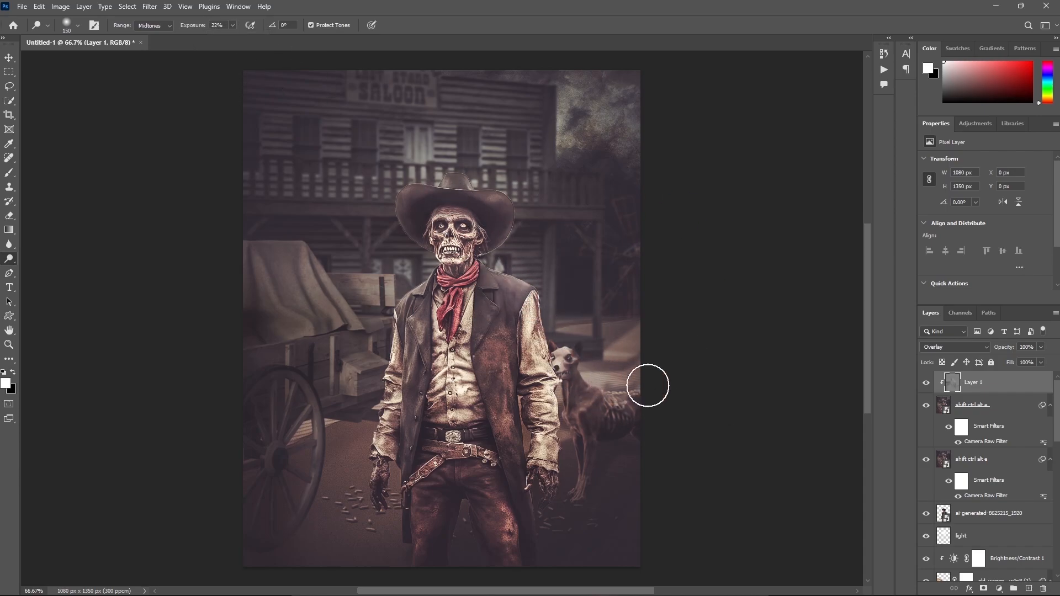
Raise the Dodge exposure to 48%, enlarge the brush to 175 px and brighten the cowboy's face and coat.
key(bracketright)
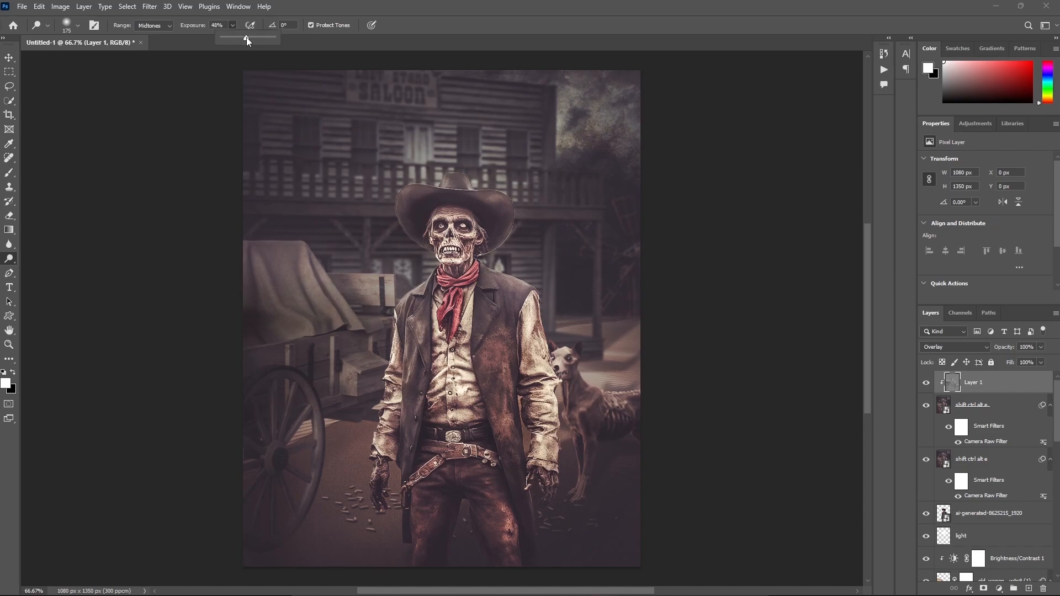
drag(433, 220, 433, 258)
click(400, 335)
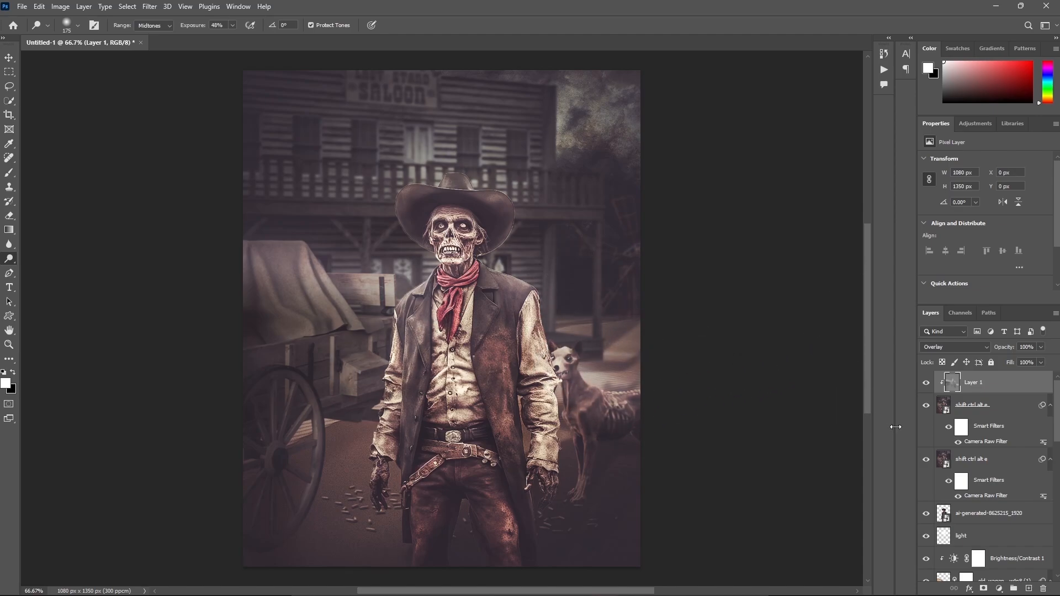
Compare the image with and without the top layers, and lower the gray dodge-and-burn layer's opacity to 64%.
click(926, 383)
click(927, 385)
click(926, 404)
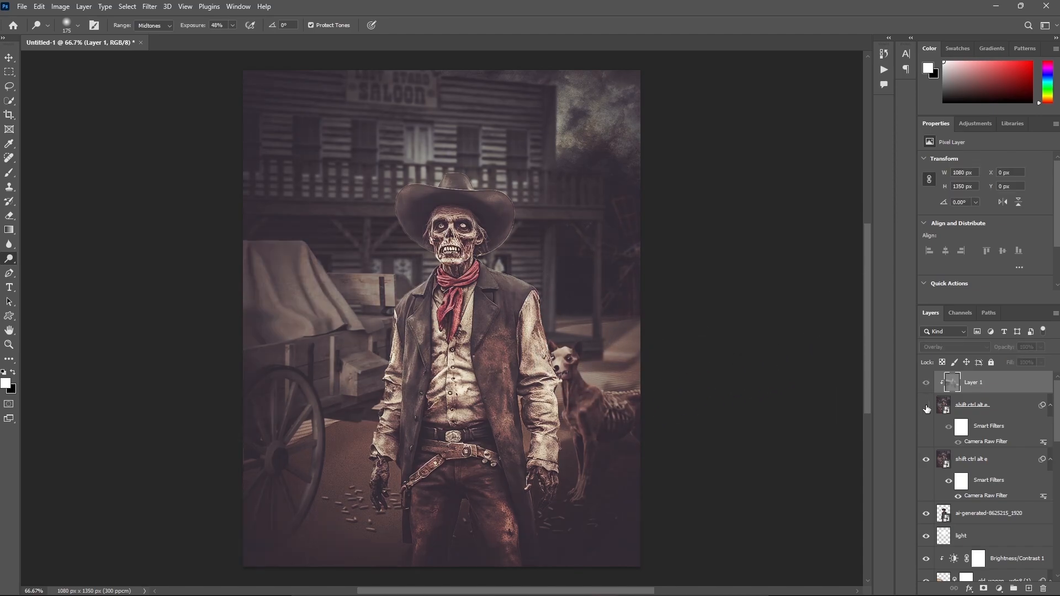
click(926, 404)
click(1041, 362)
drag(1026, 360, 1019, 360)
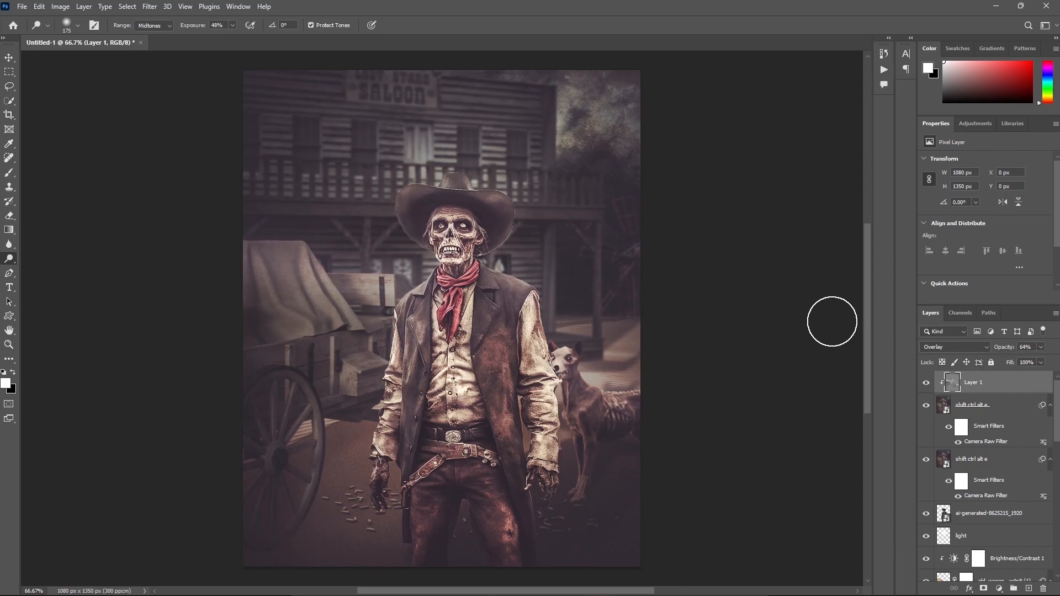